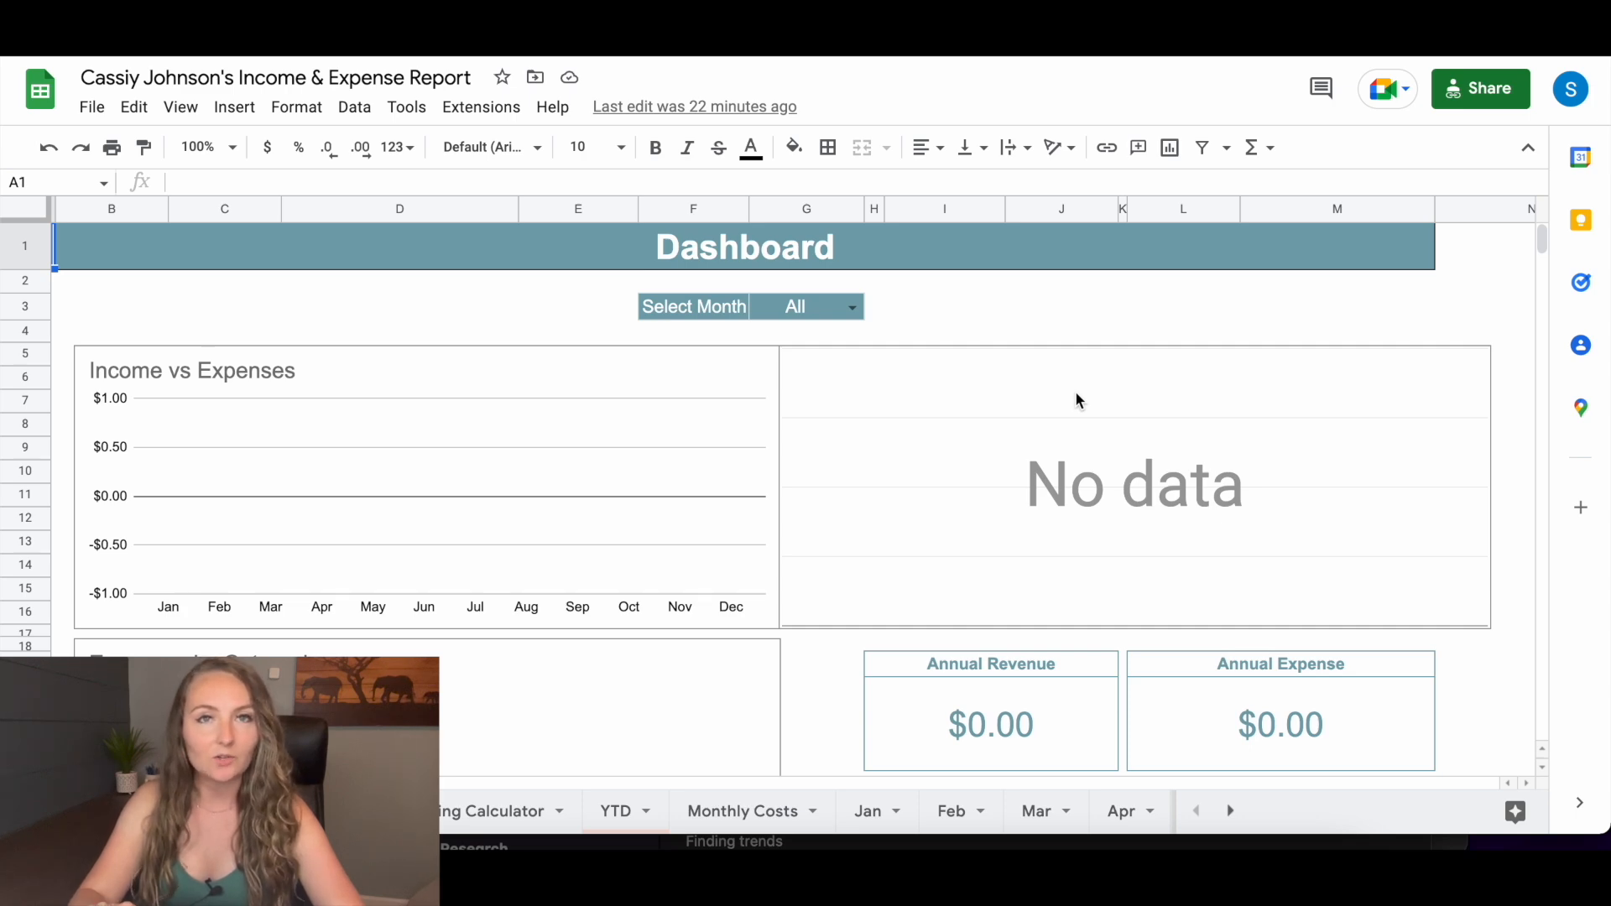
left_click(93, 110)
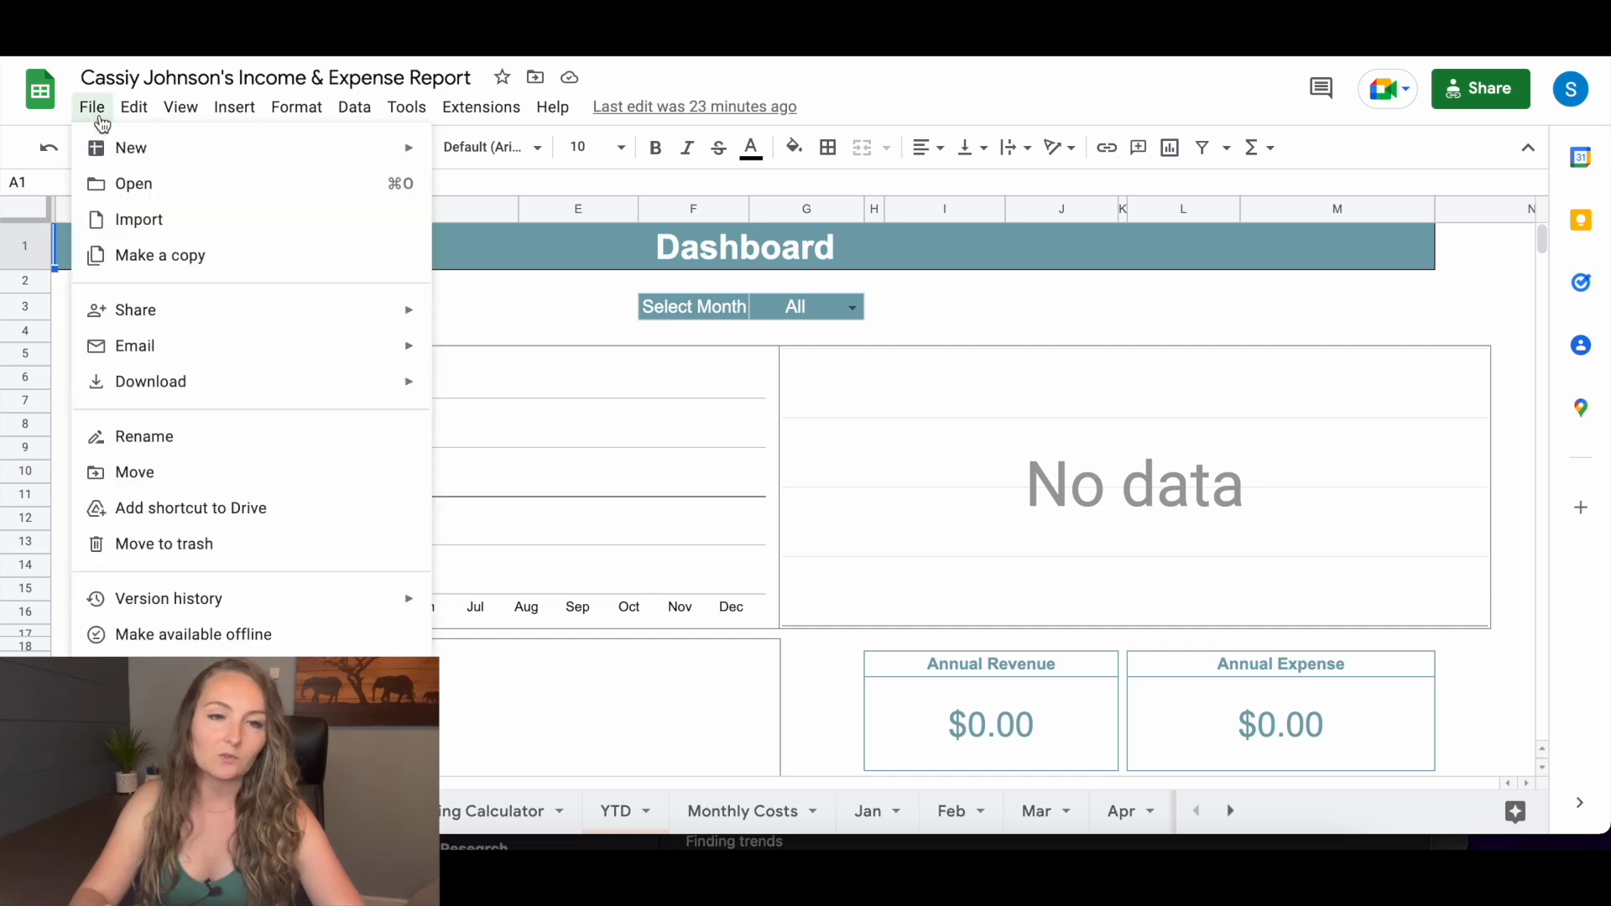
key("Right")
left_click(95, 110)
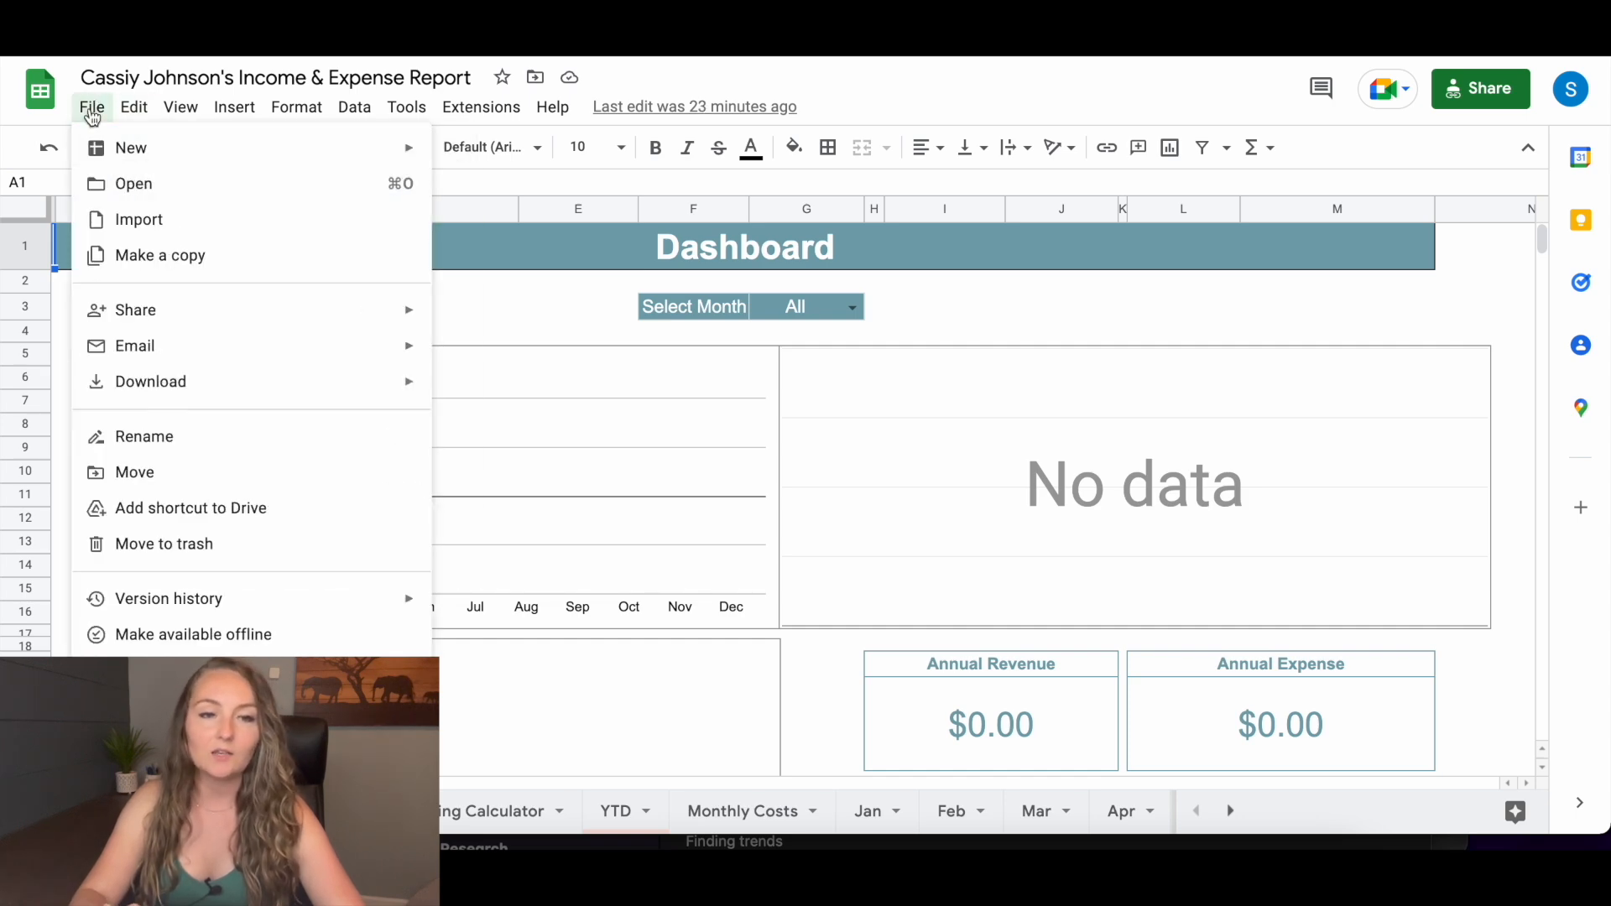
left_click(152, 258)
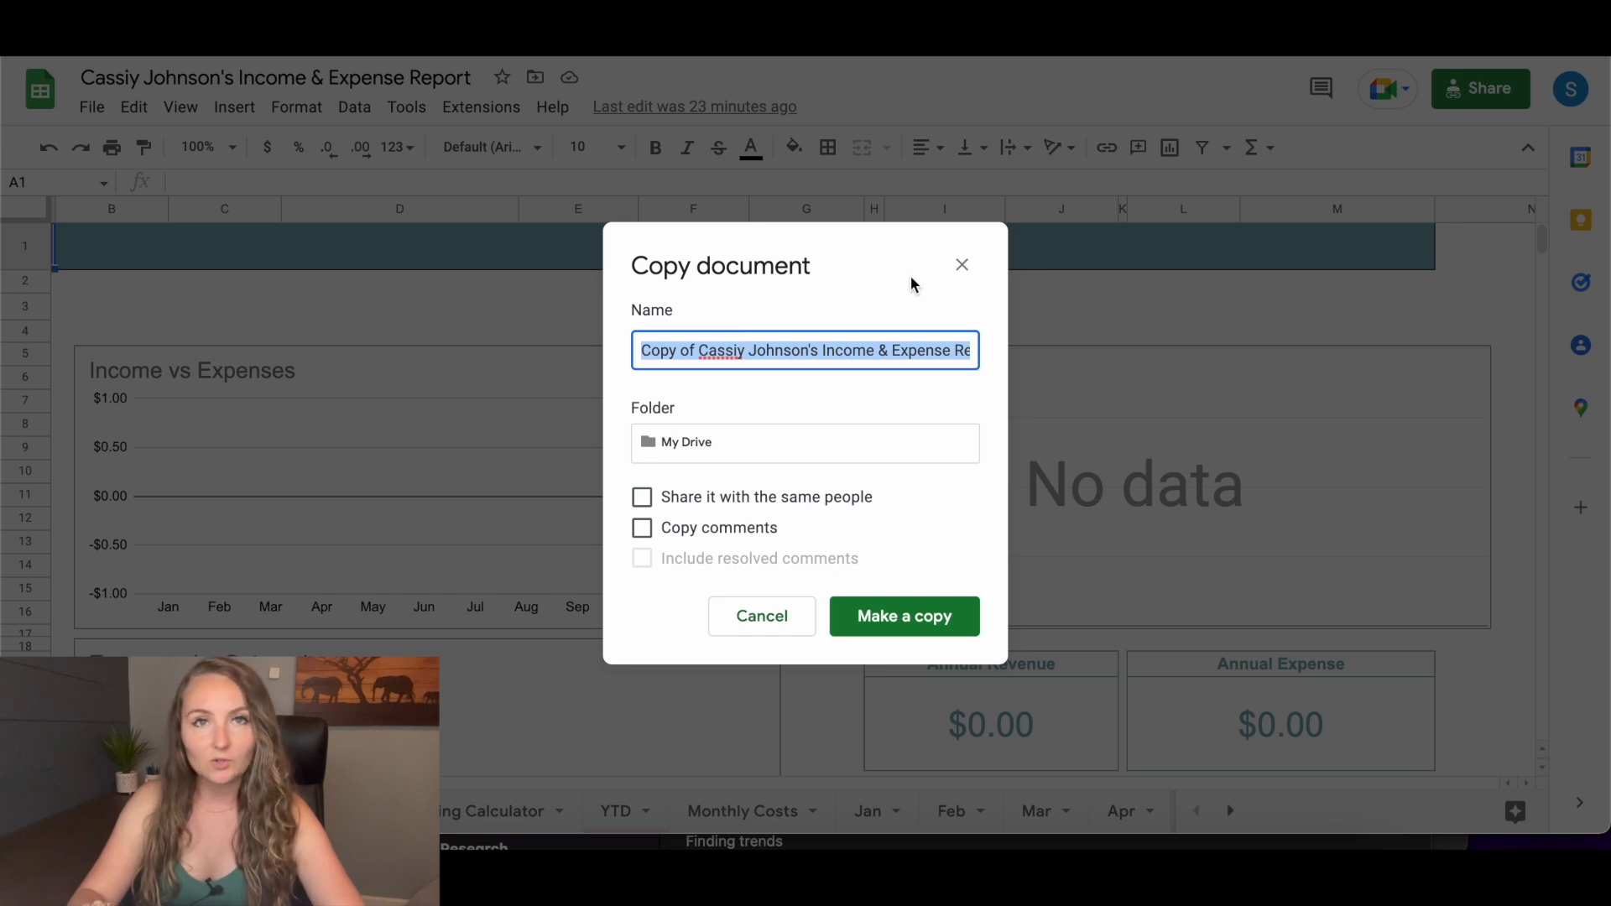
left_click(961, 267)
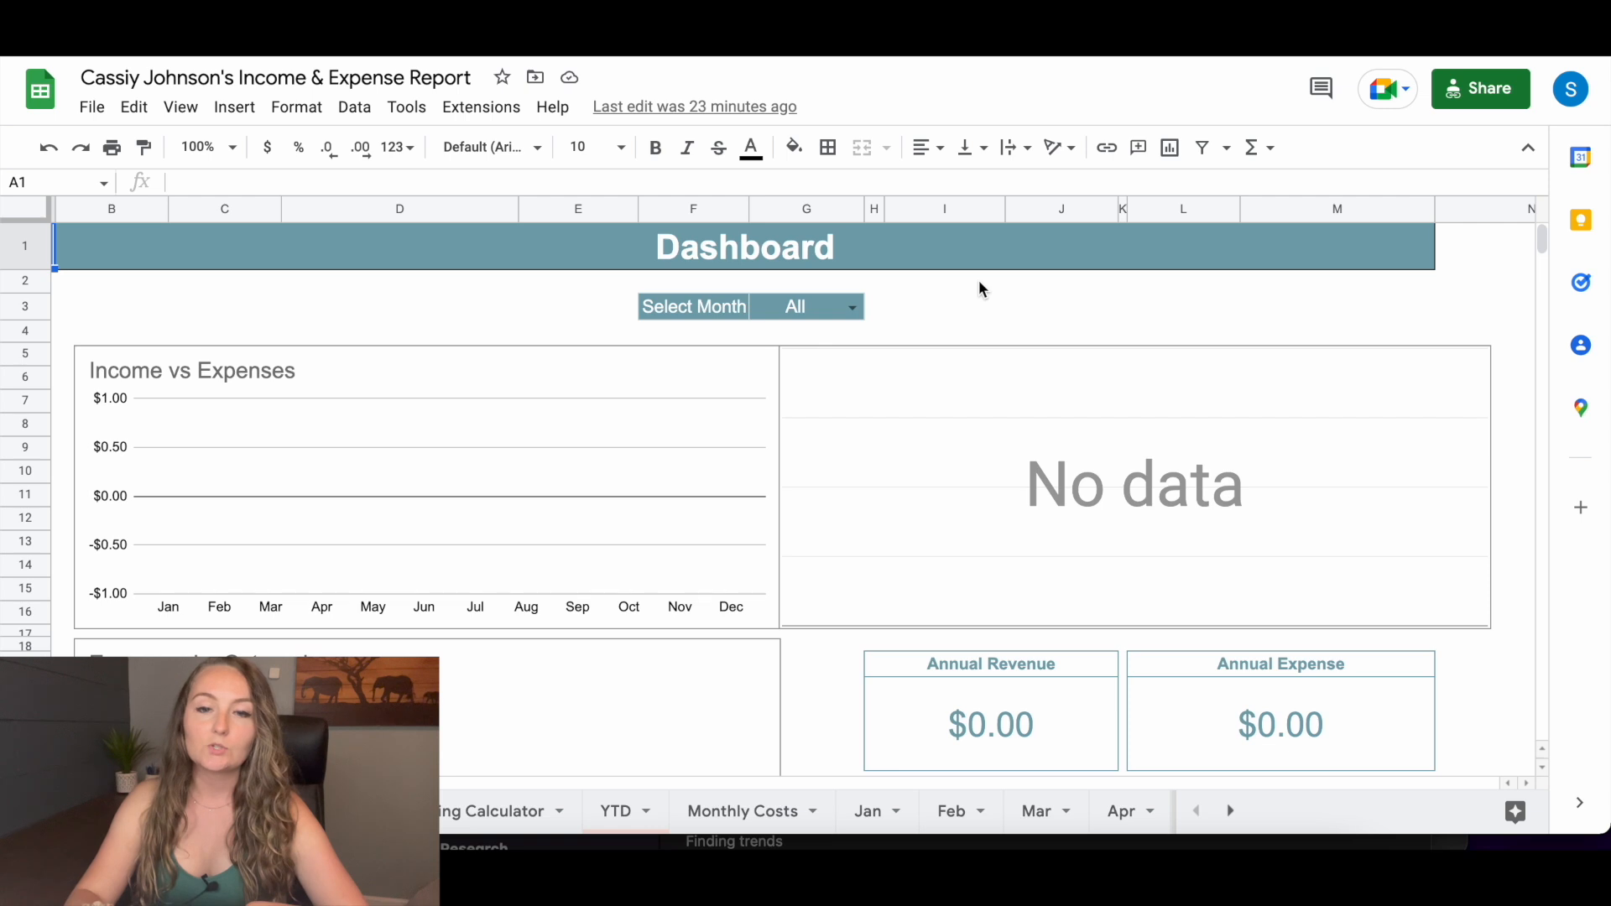
Open the Etsy Profit Calculator sheet and enter a cost of $12.87 below the selling price
scroll(979, 282, "down", 1)
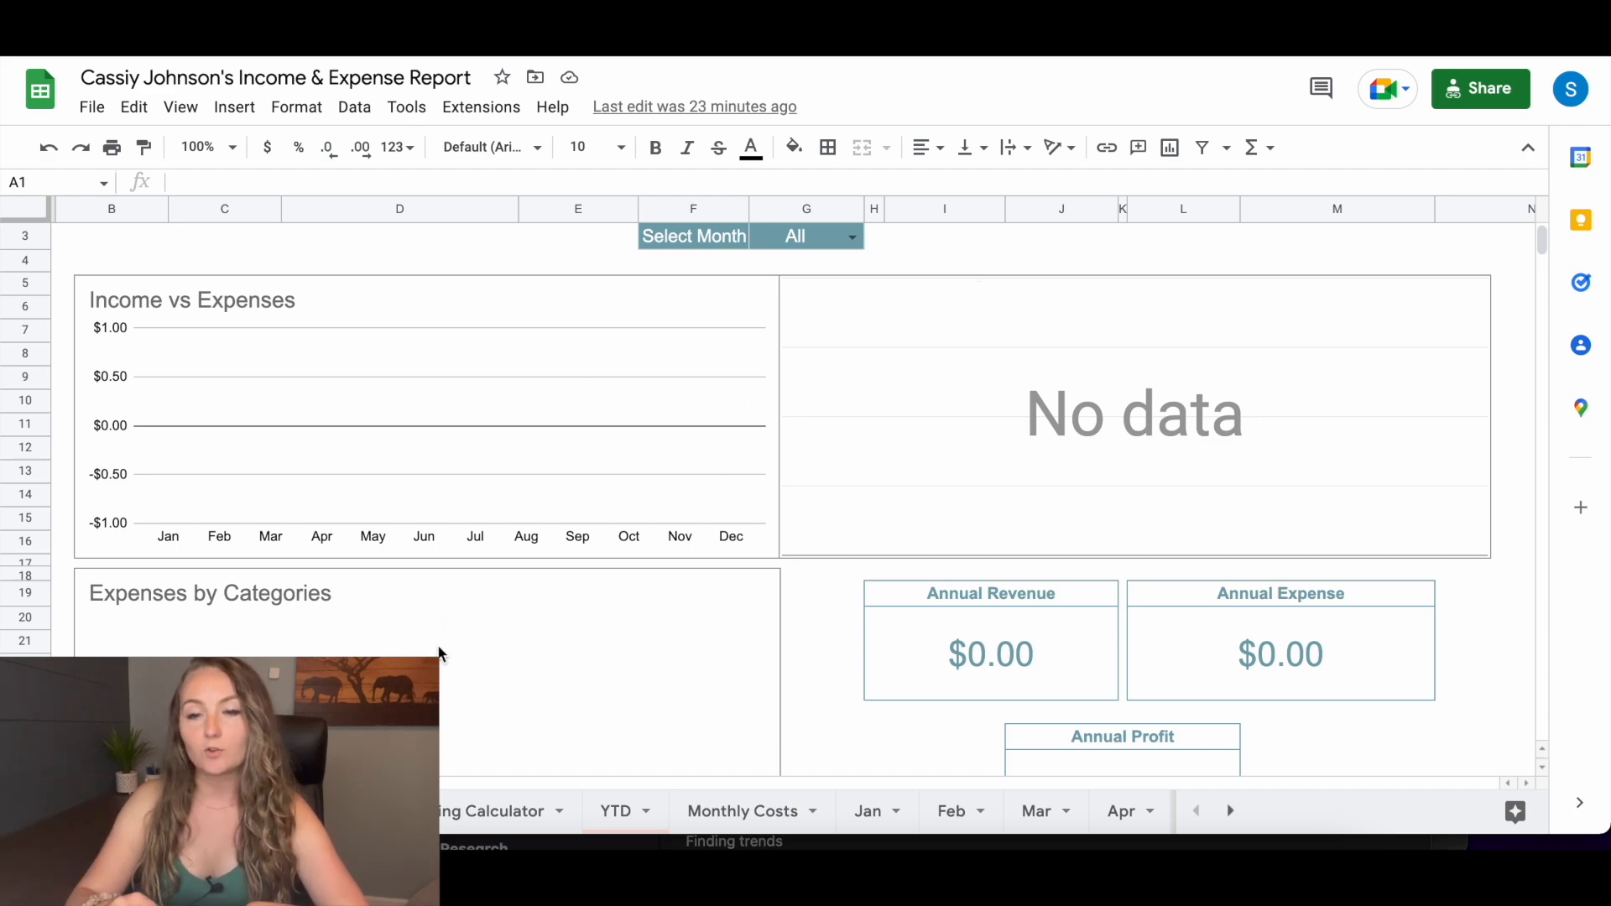
scroll(1223, 567, "down", 1)
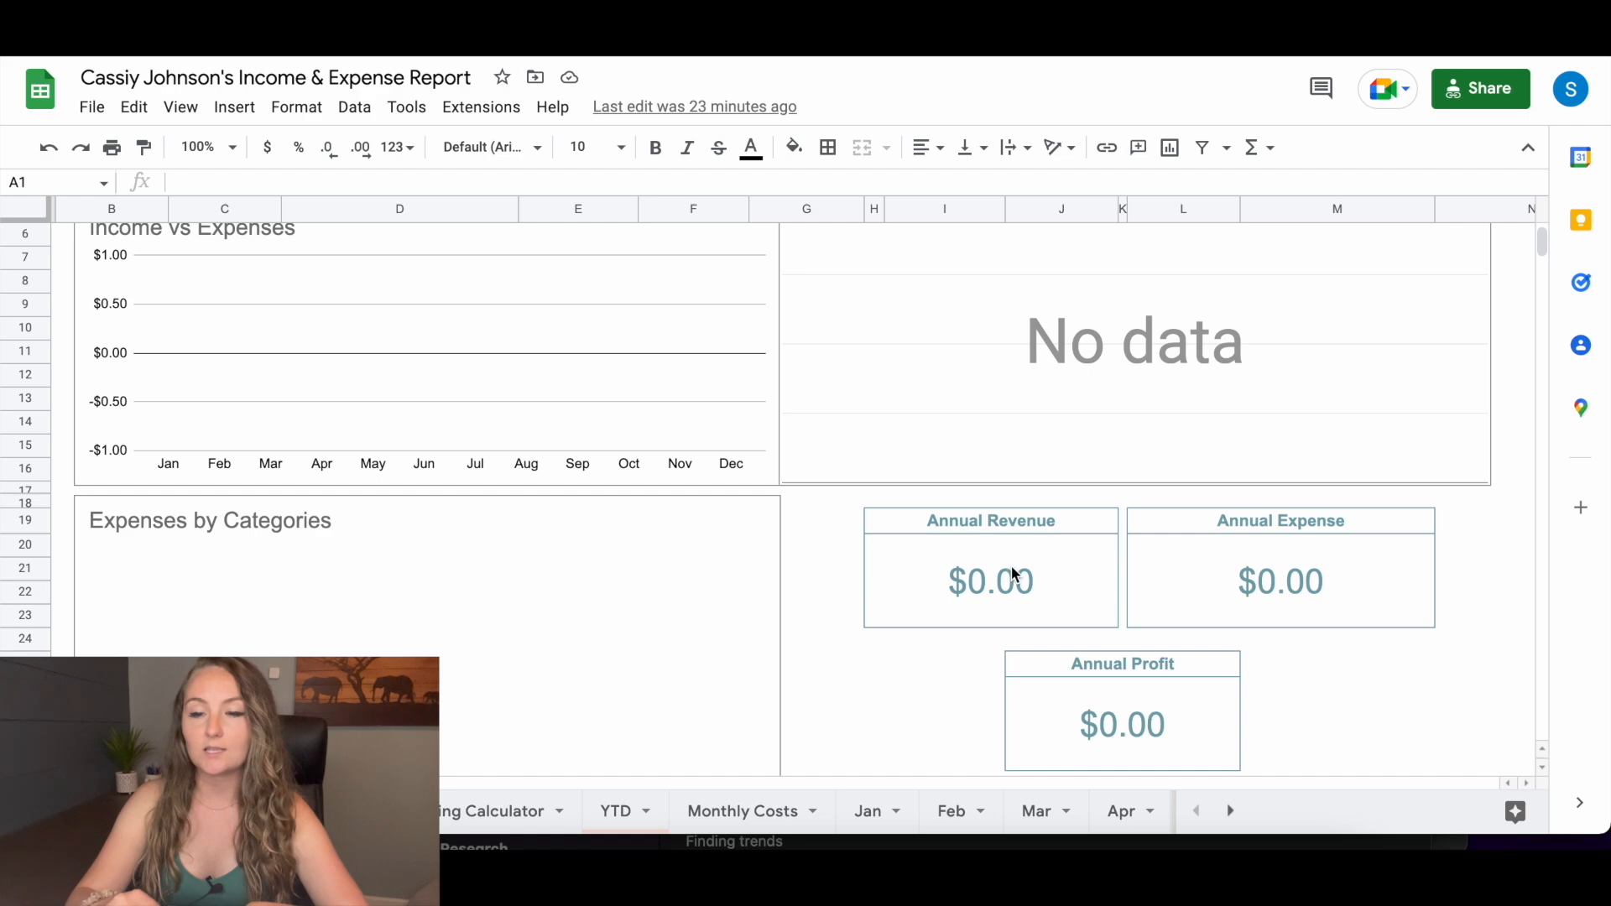
scroll(1014, 574, "up", 2)
left_click(491, 810)
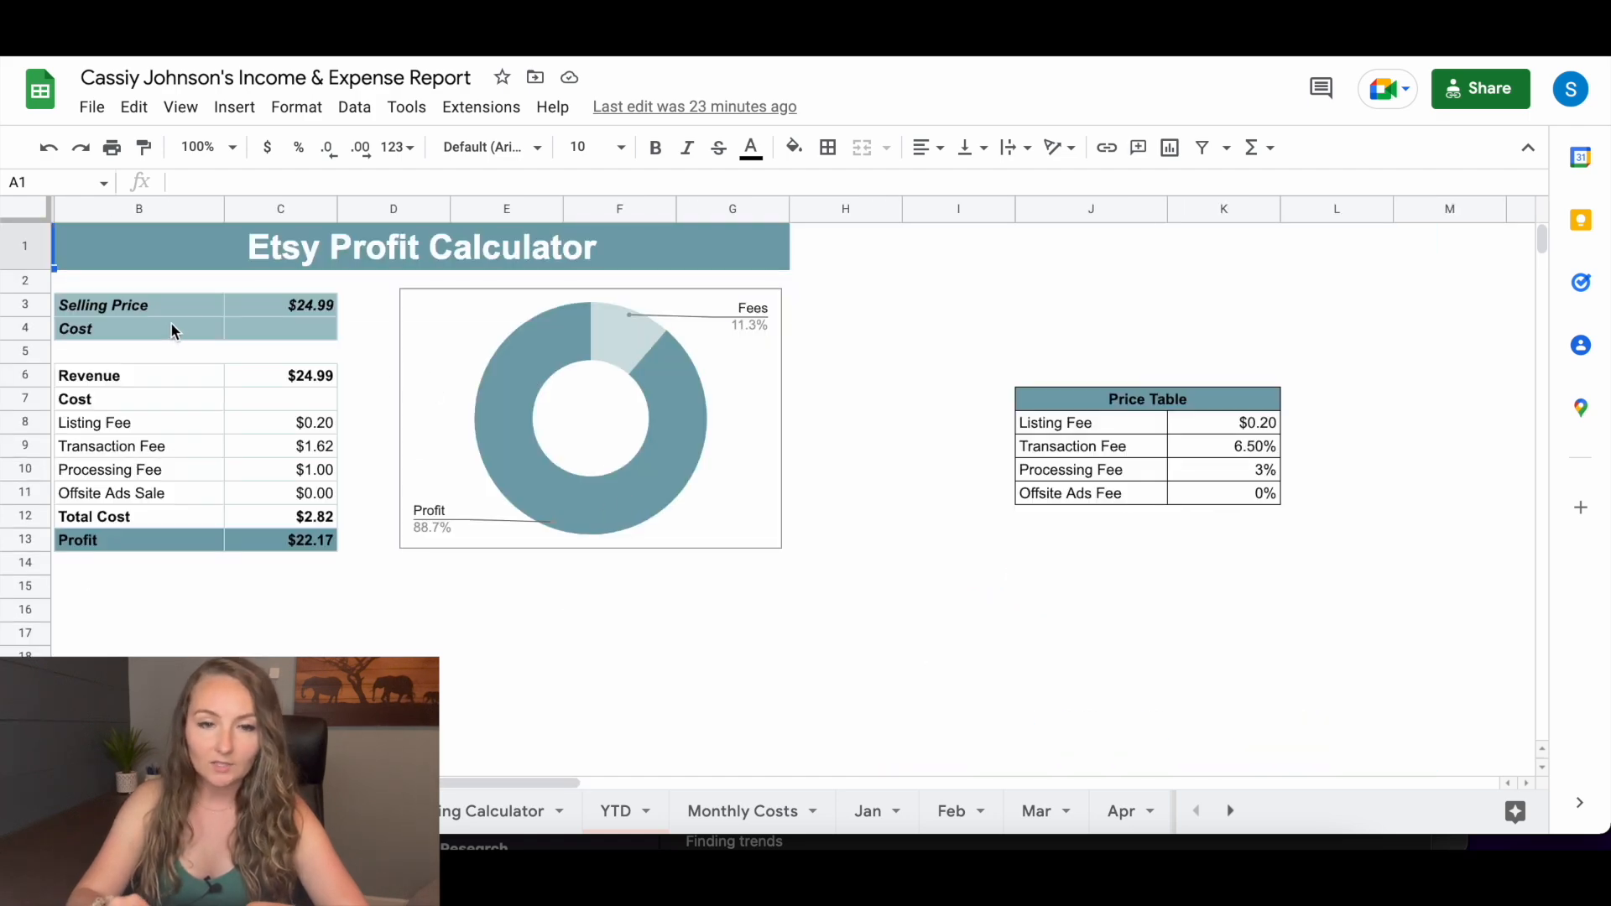
left_click(317, 334)
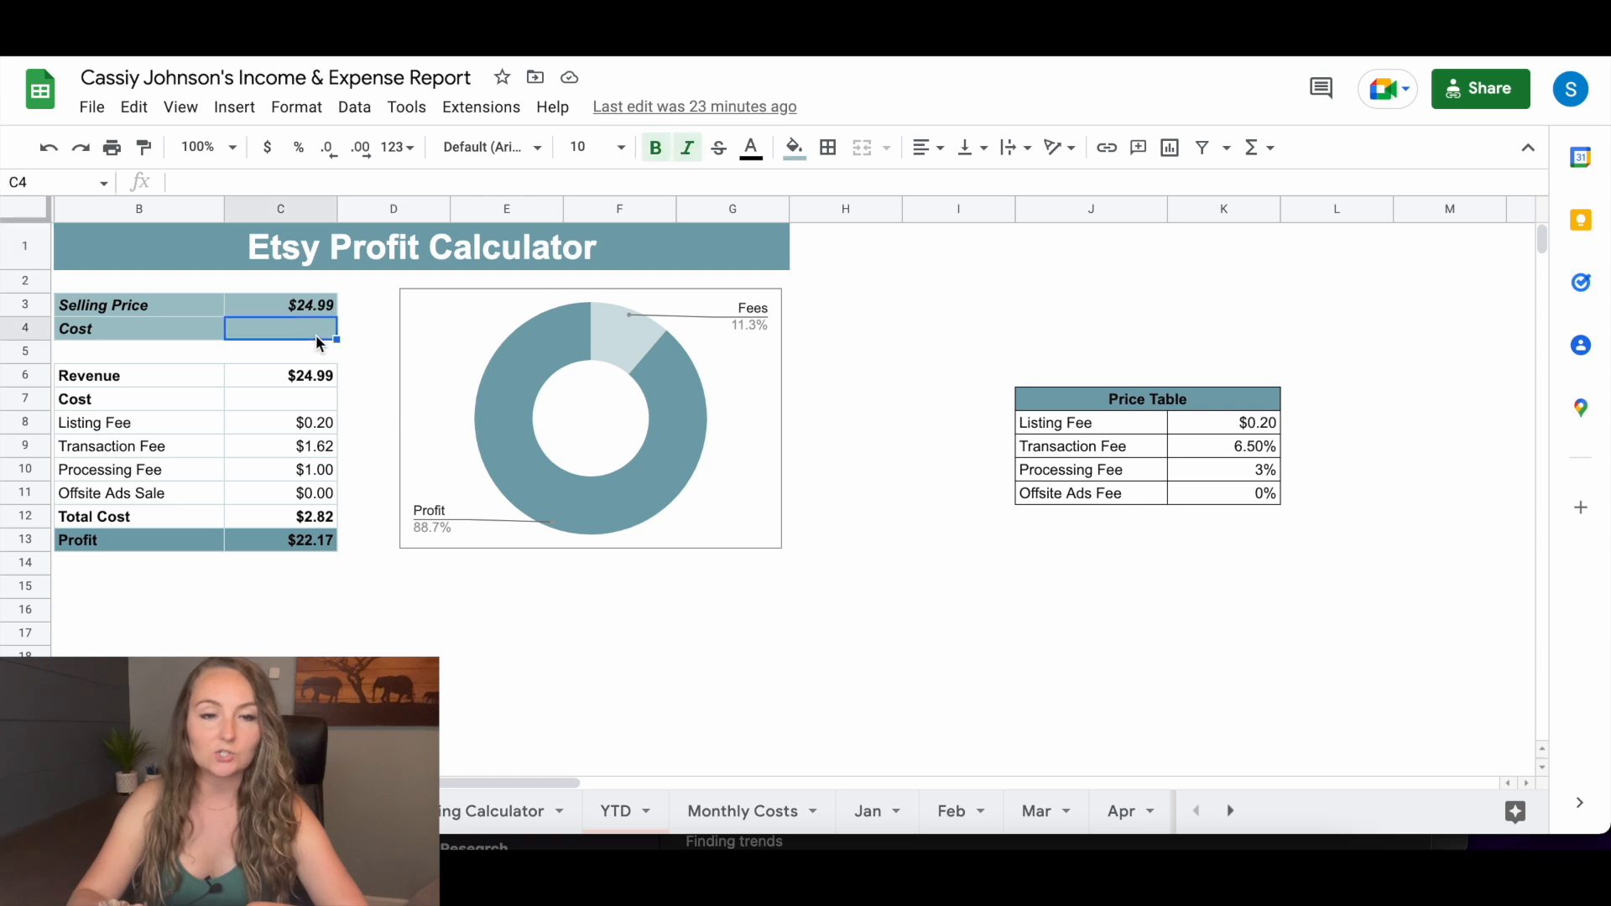
type("$")
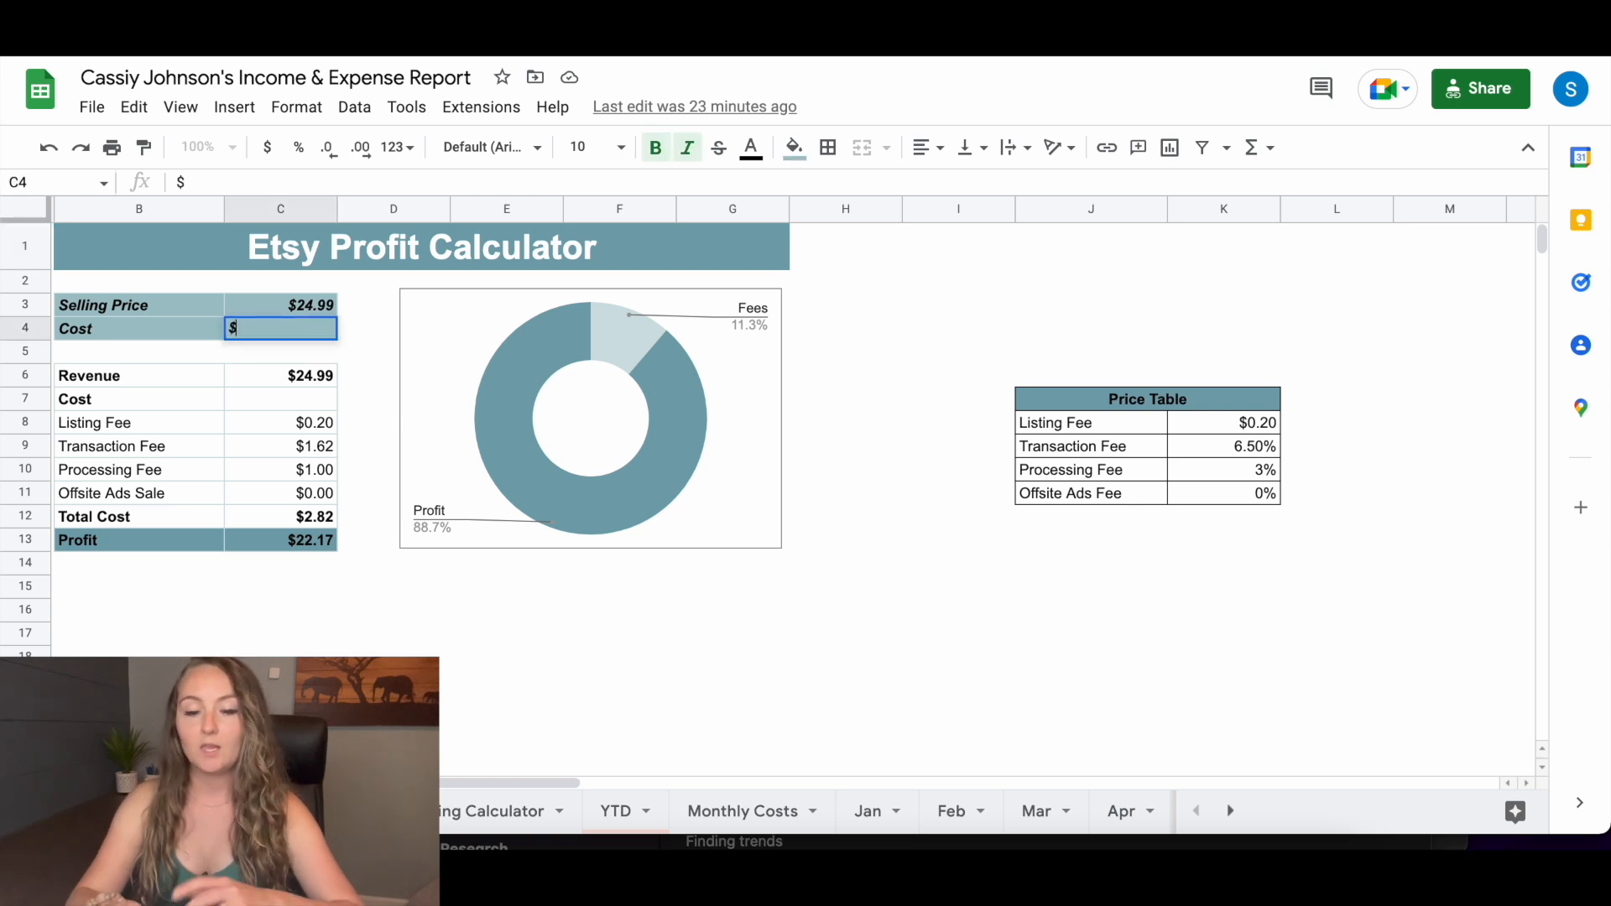
type("12.87")
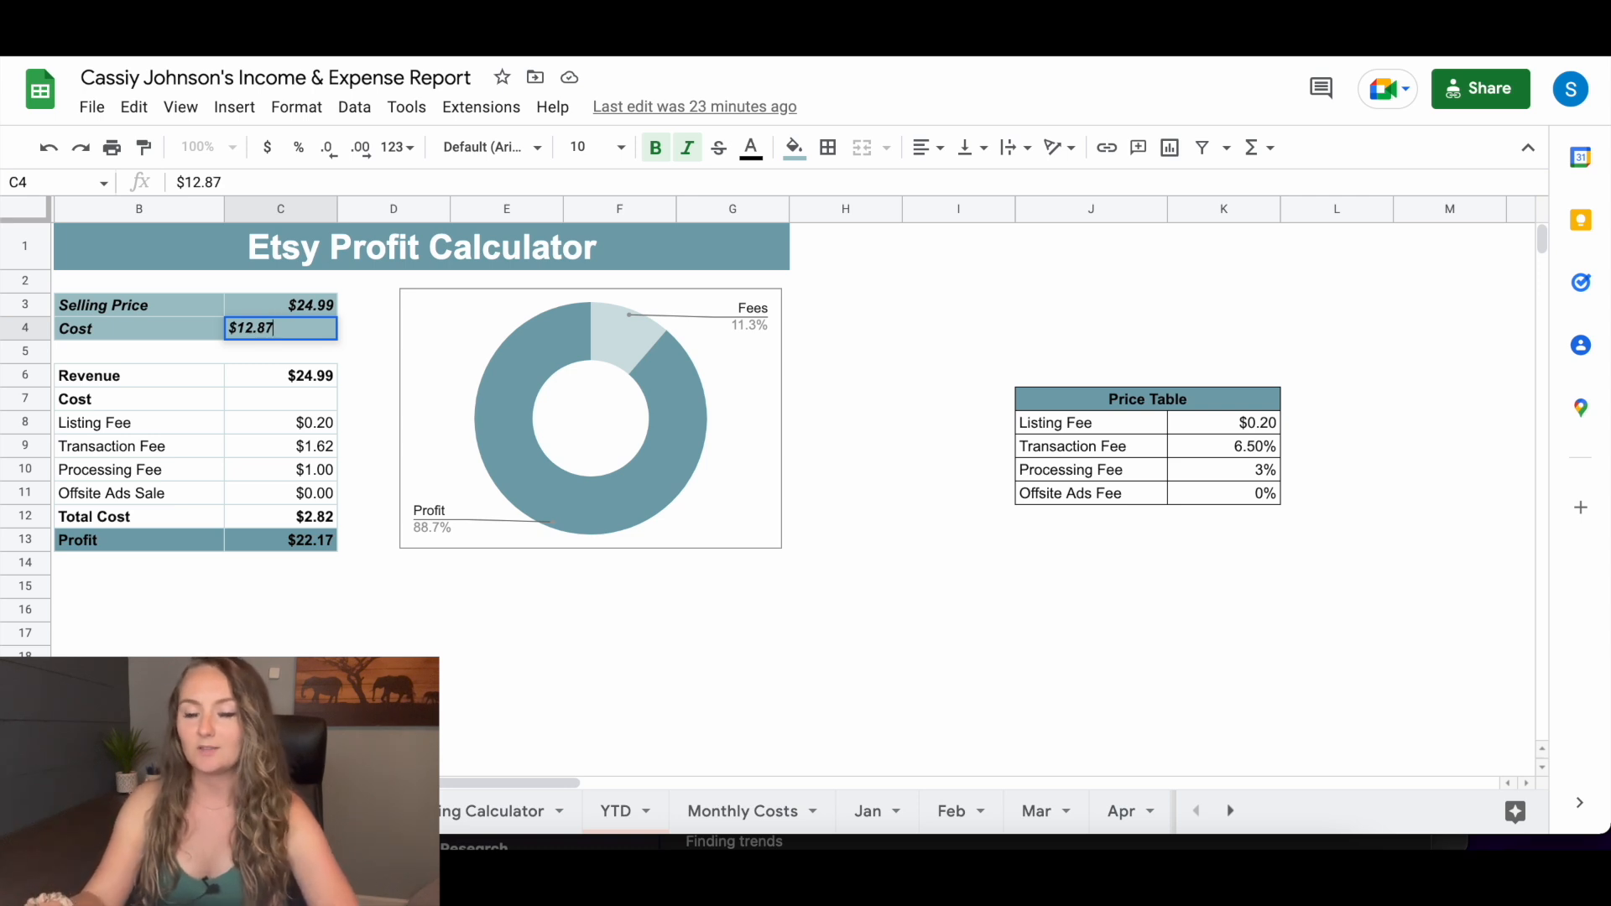
key("Return")
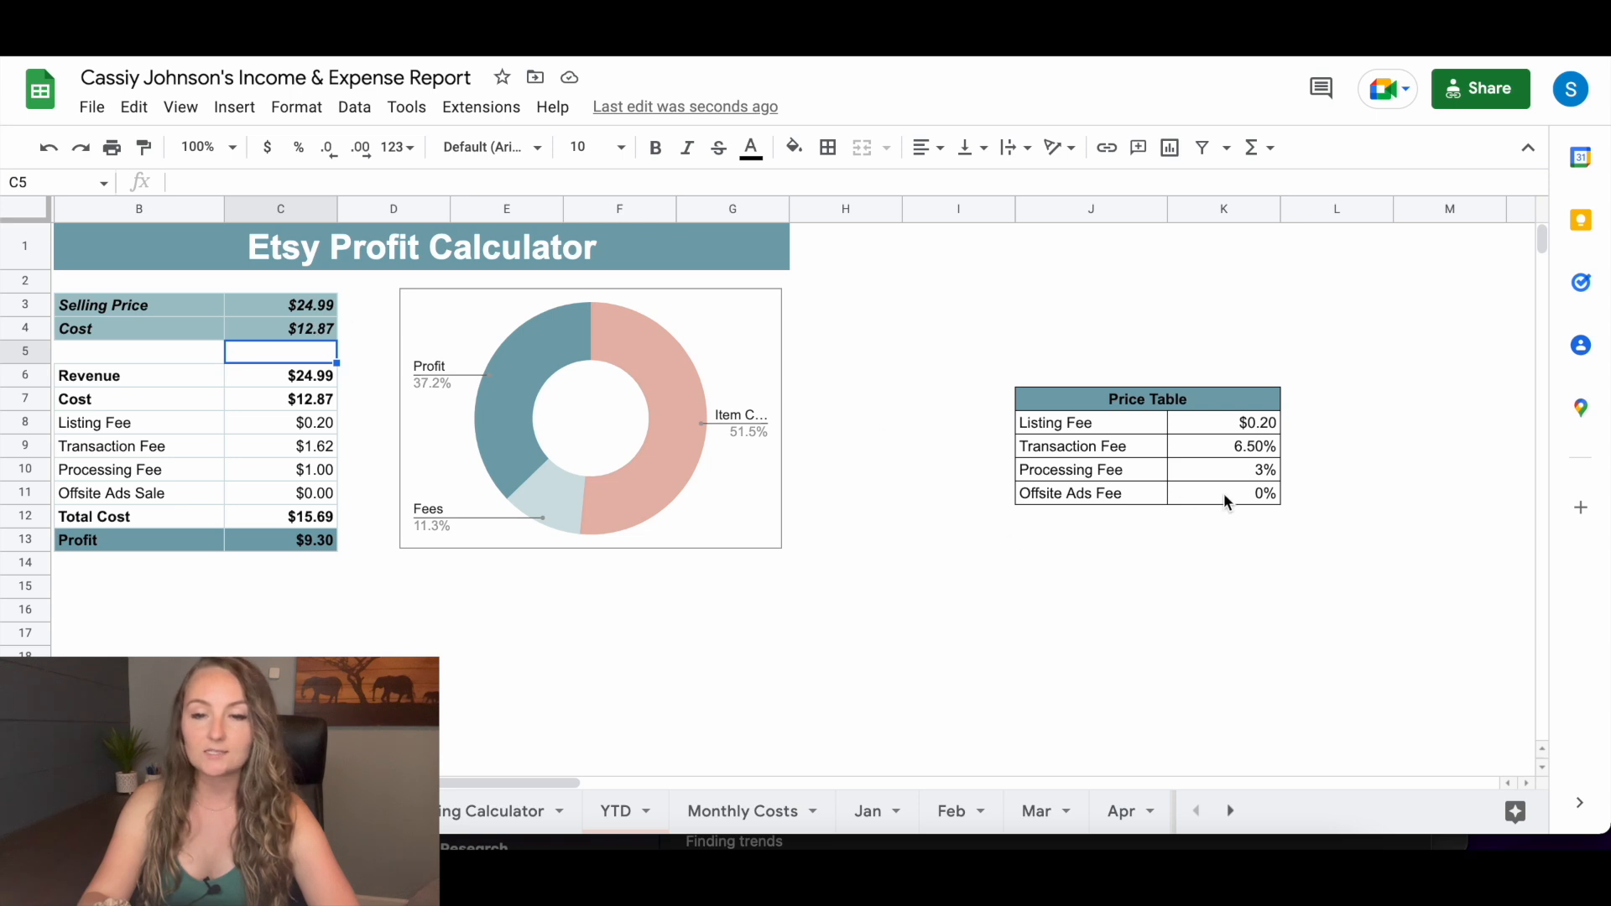
Set the Offsite Ads Fee in the Price Table to 12%
left_click(1267, 499)
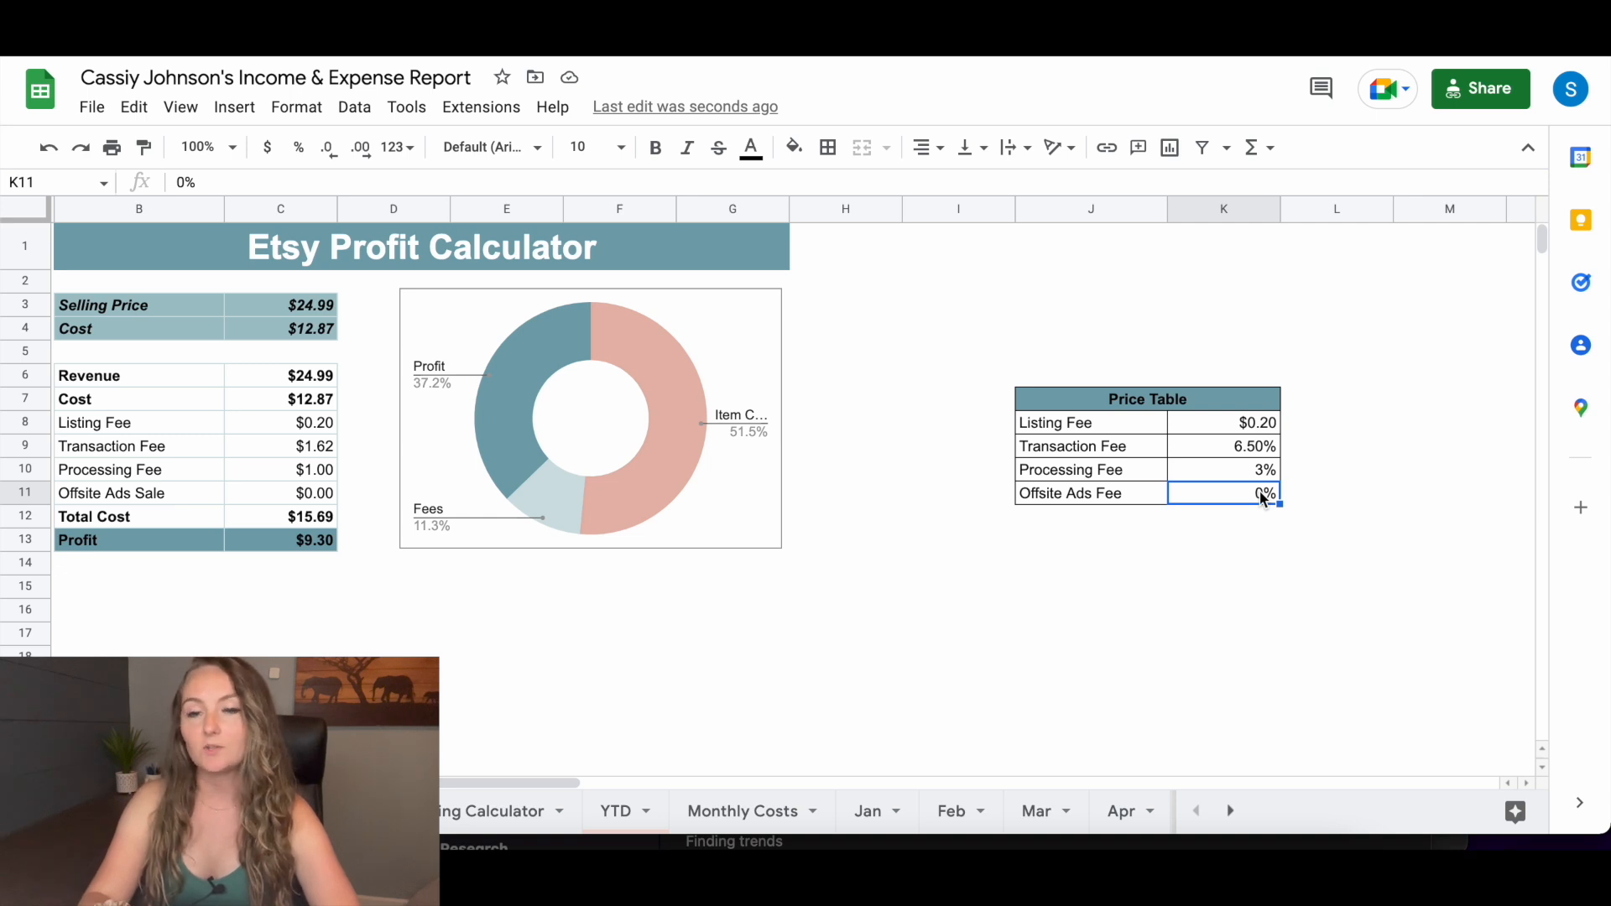
double_click(1262, 495)
type("12")
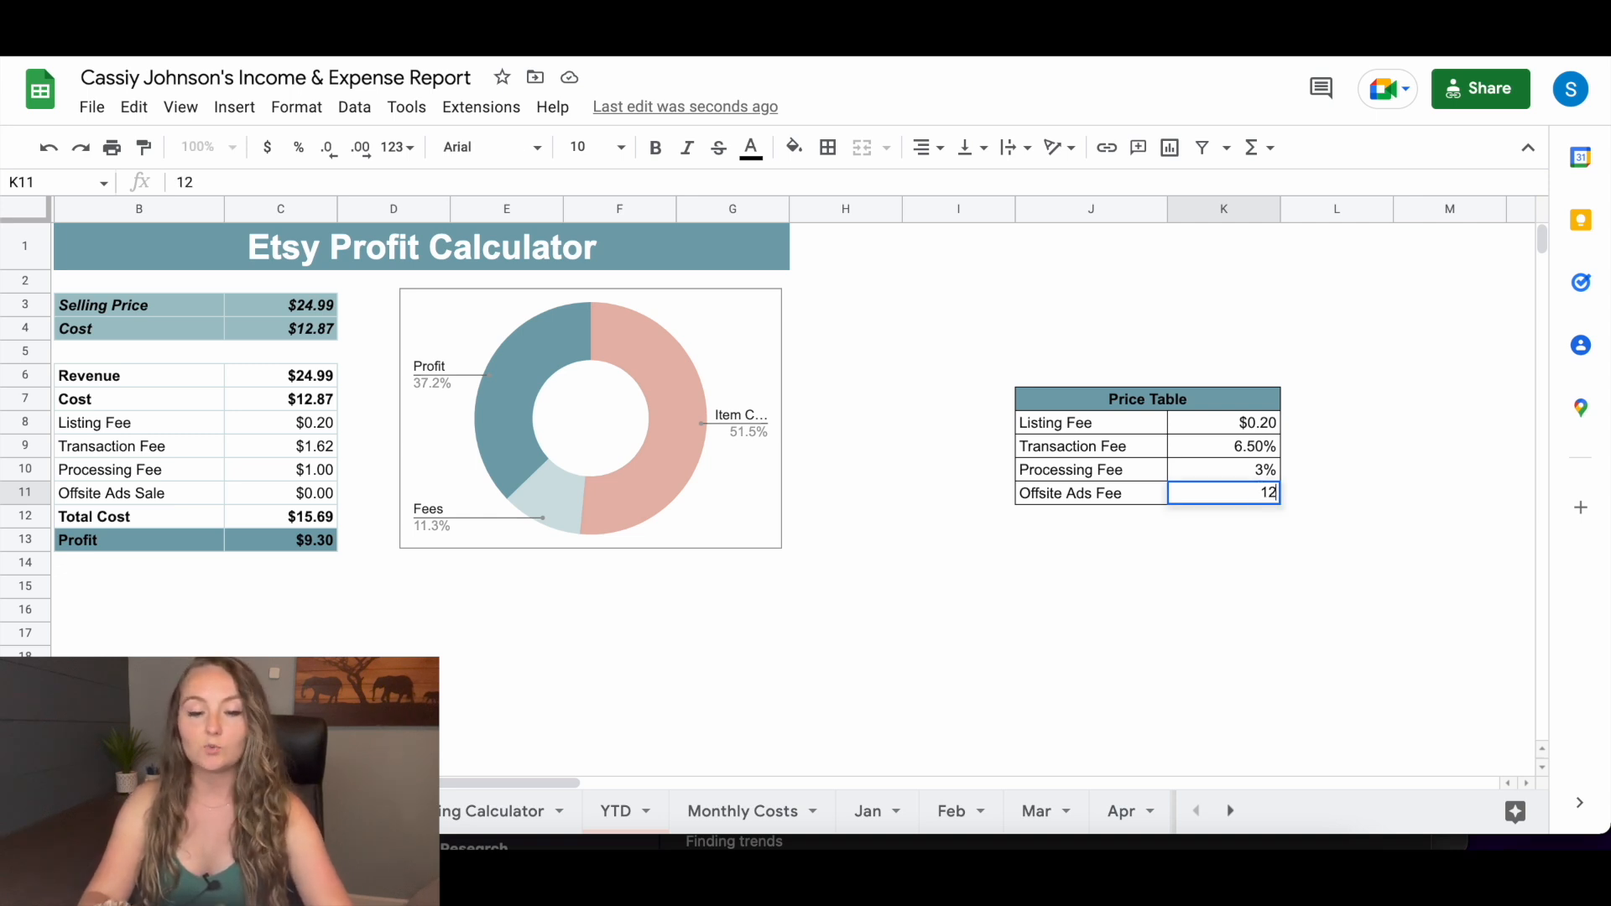
type("%")
key("Return")
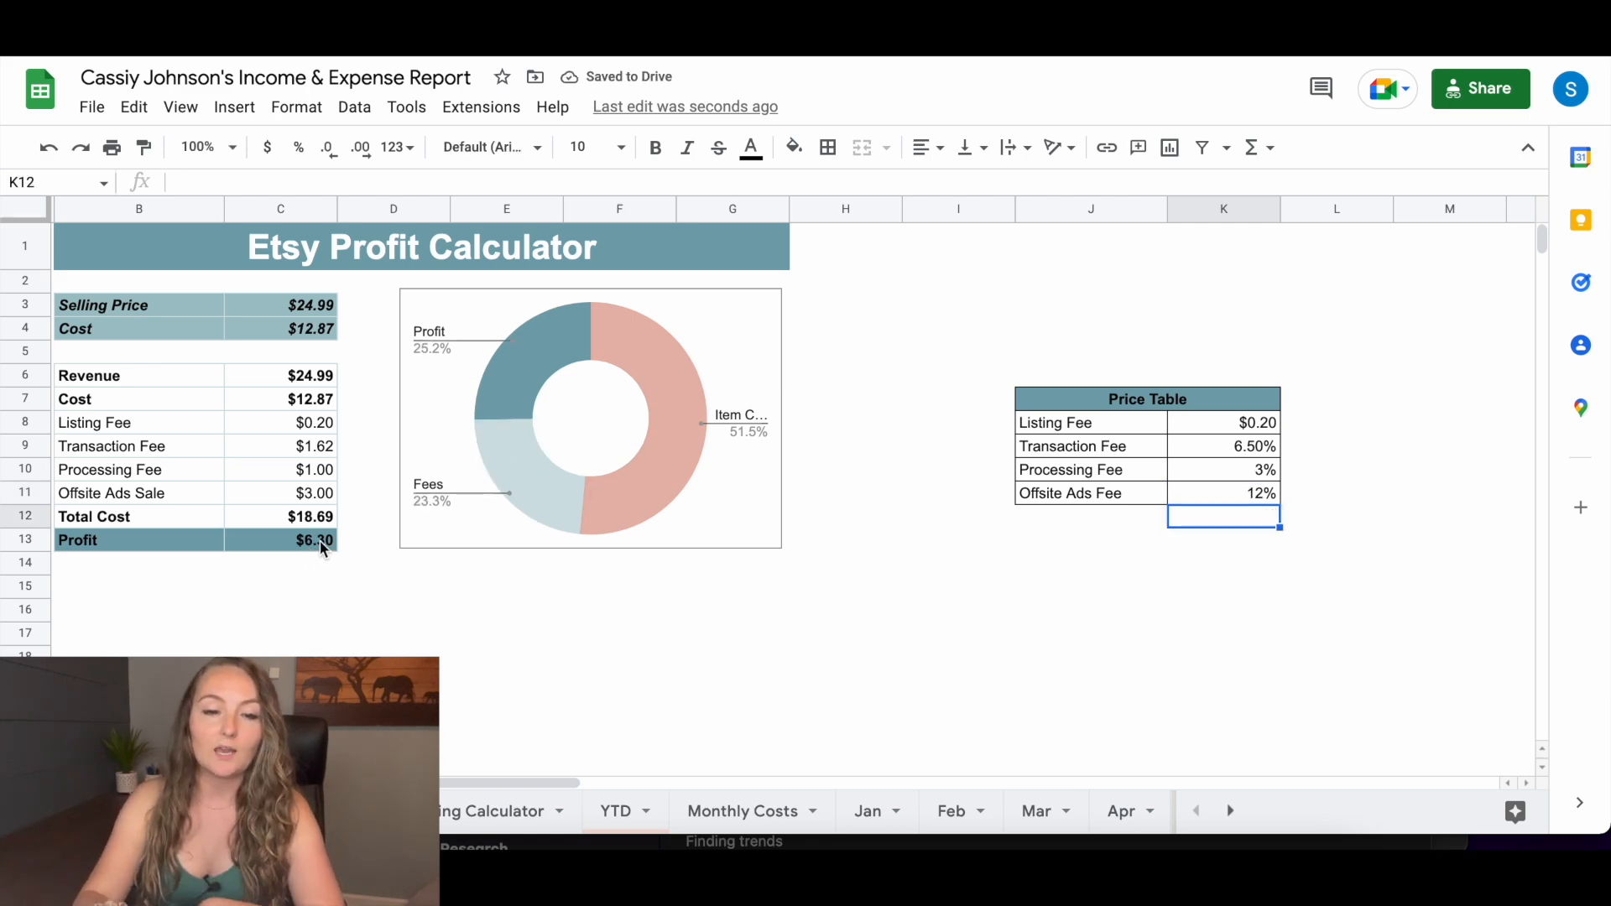
Set the Offsite Ads Fee in the Price Table to 0
left_click(1256, 494)
double_click(1256, 494)
key("BackSpace")
key("BackSpace")
key("BackSpace")
type("0")
key("Return")
left_click(1319, 475)
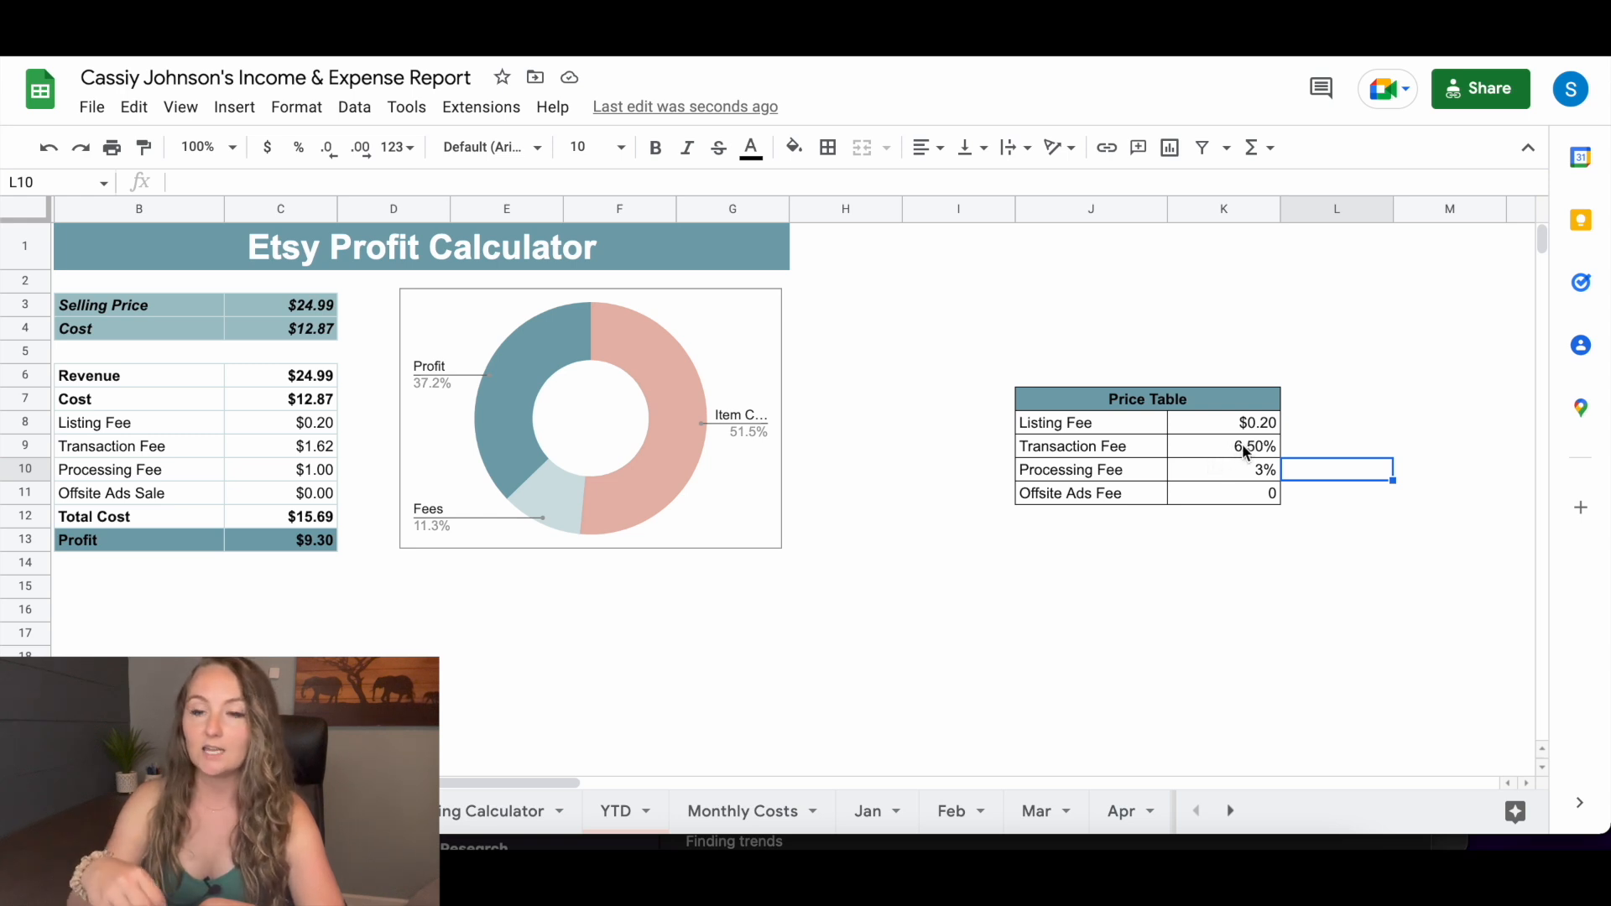
left_click(1230, 451)
left_click(1345, 446)
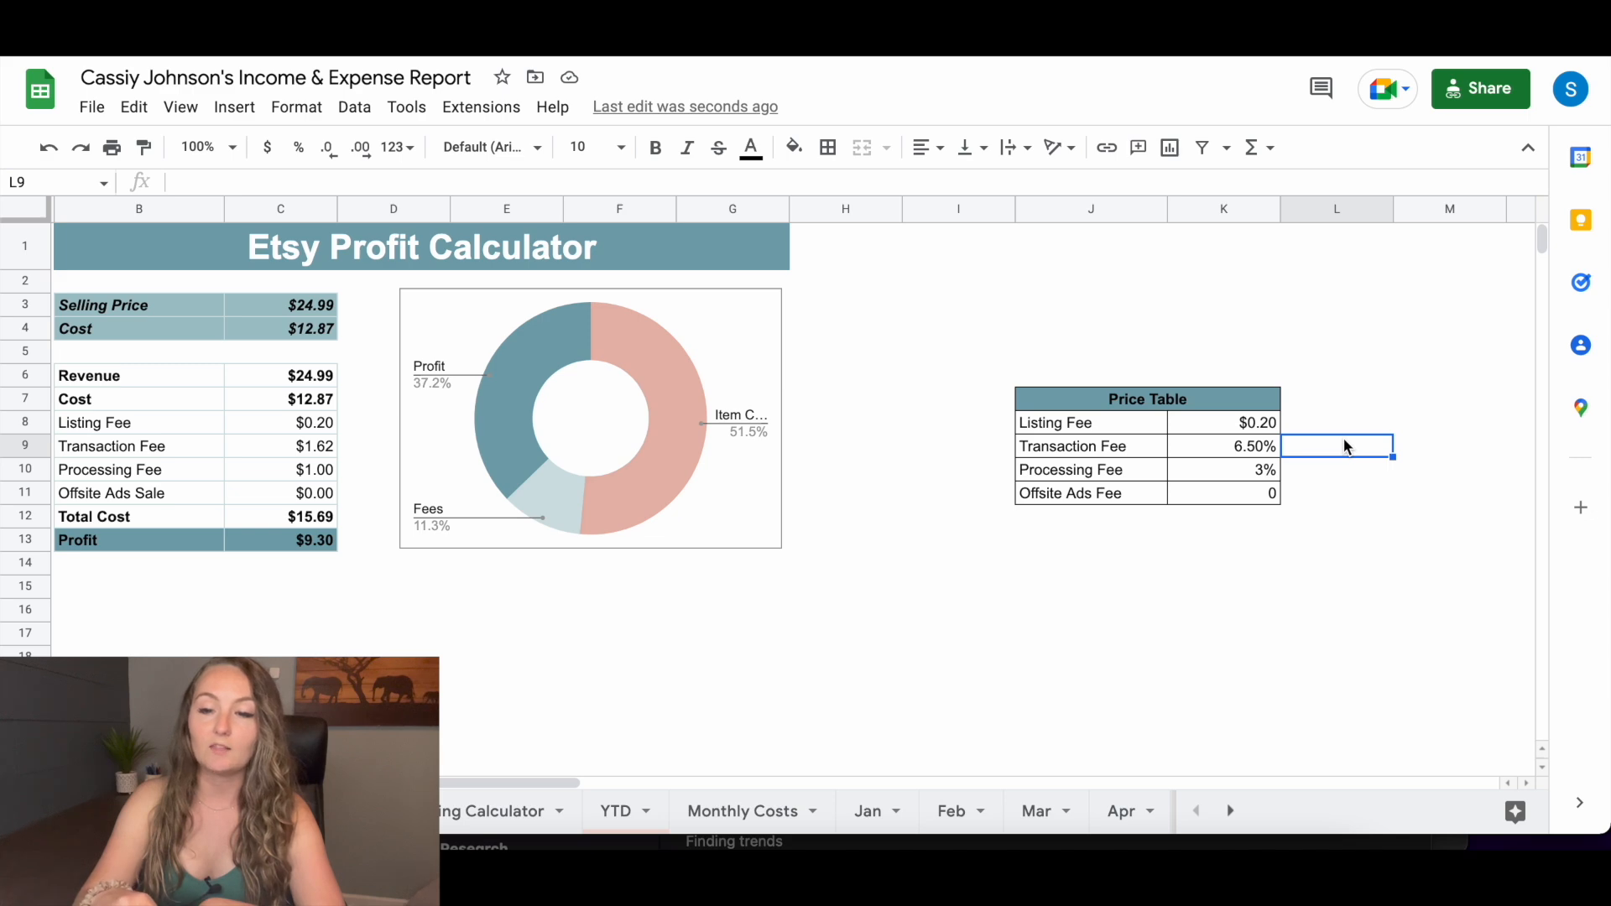
On the calculator sheet listing individual products, set the Gildan 18000 product cost to 15 and check its profit and profit margin
left_click(464, 812)
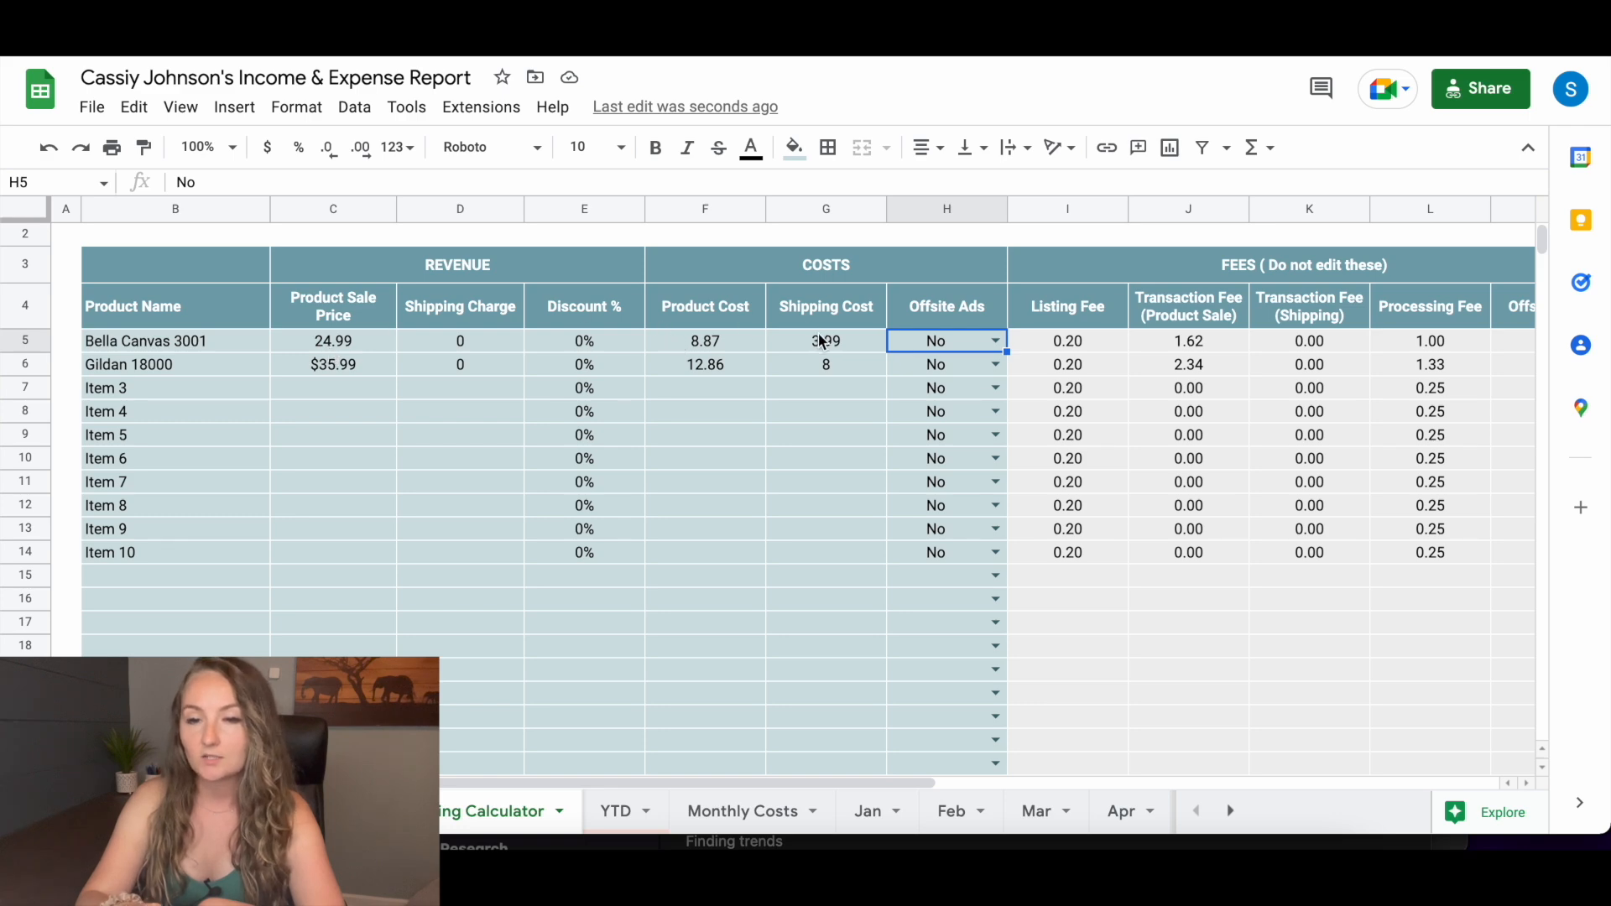
scroll(1129, 334, "right", 10)
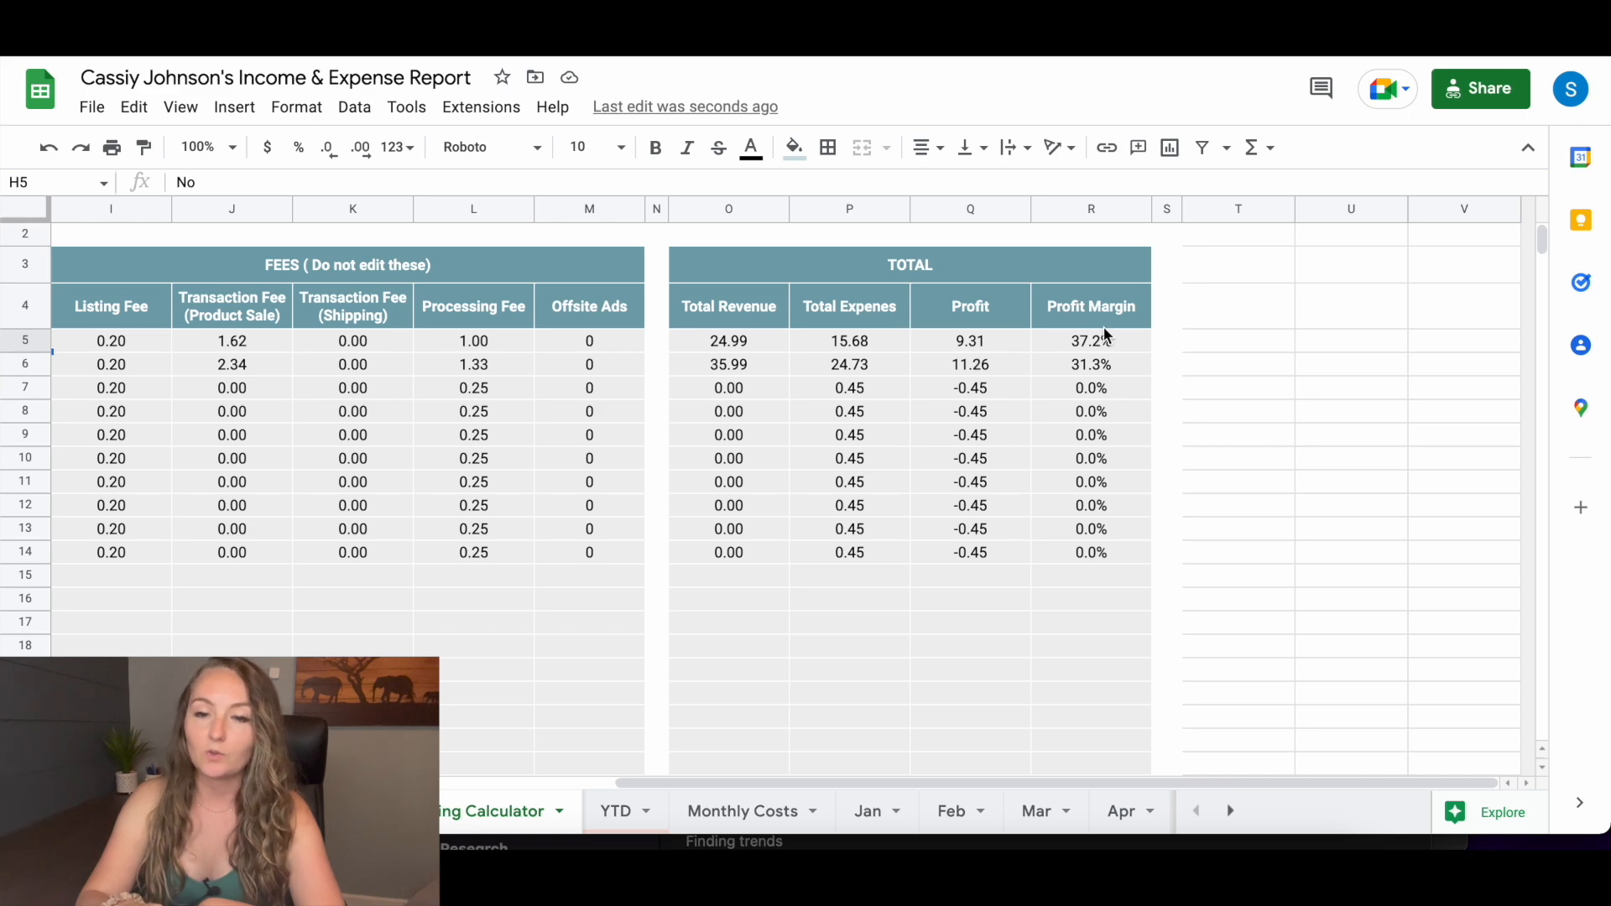
scroll(718, 352, "left", 10)
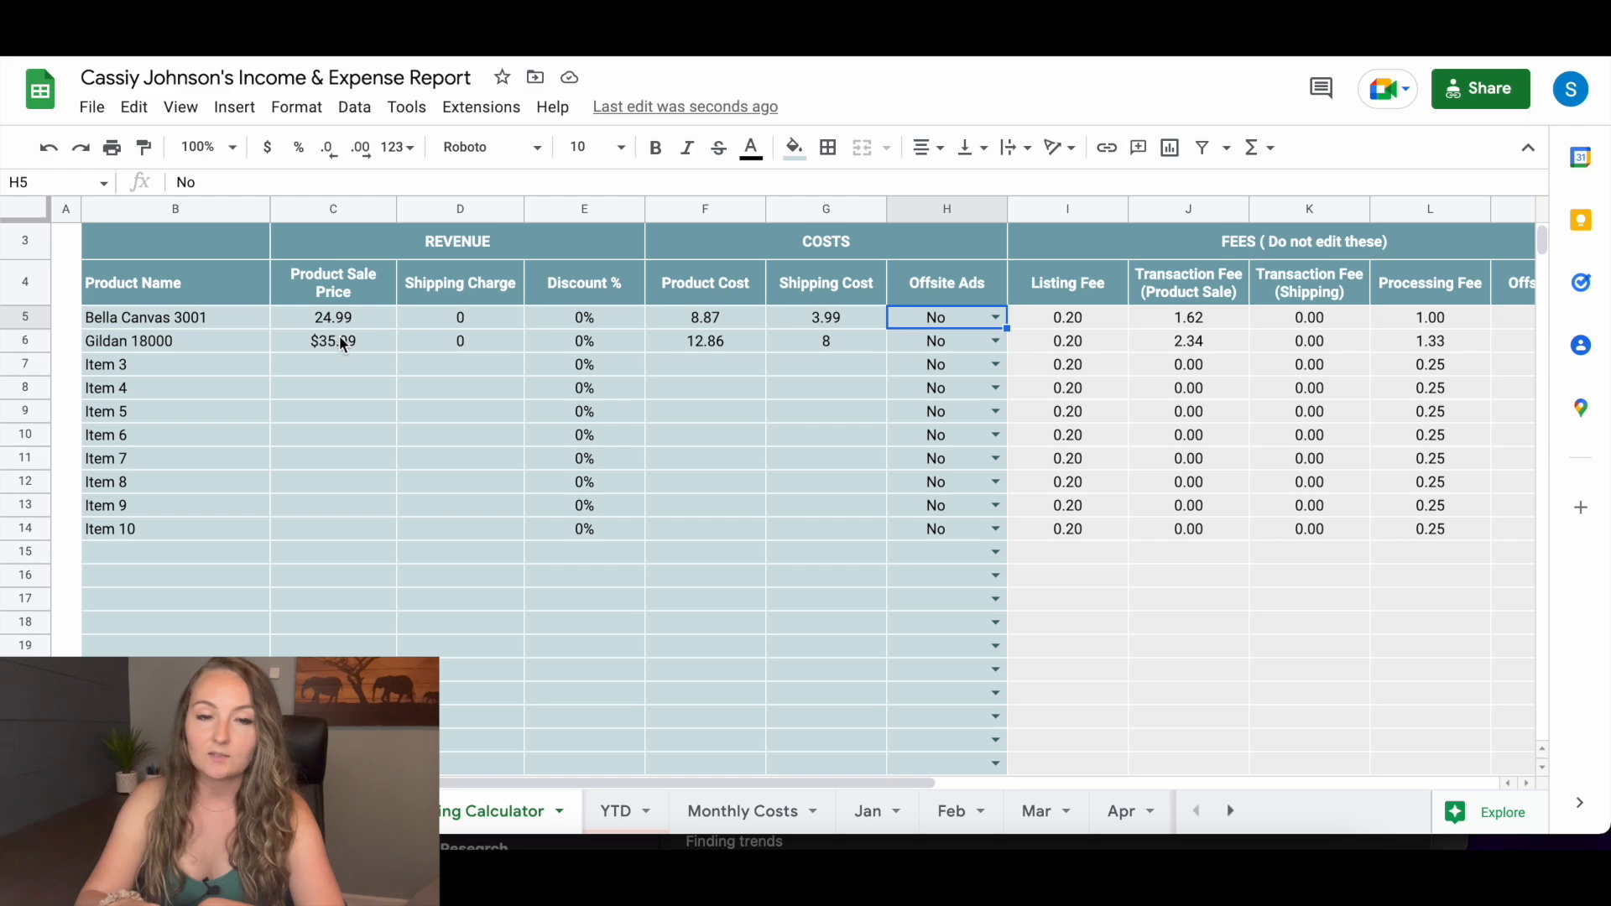
scroll(857, 341, "right", 10)
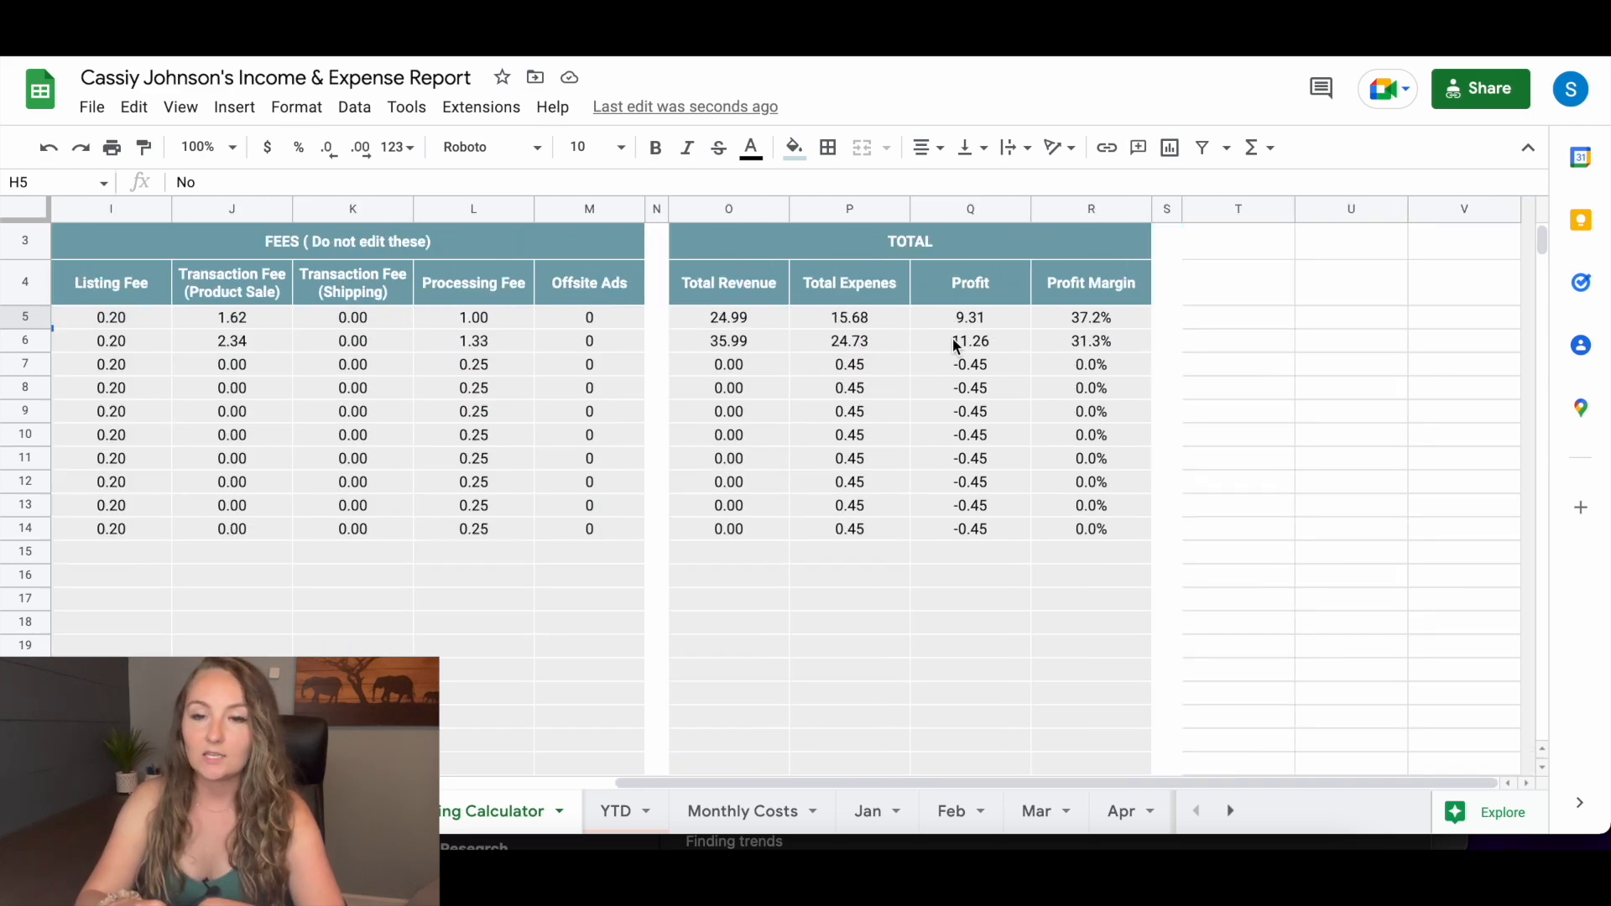
scroll(774, 361, "left", 10)
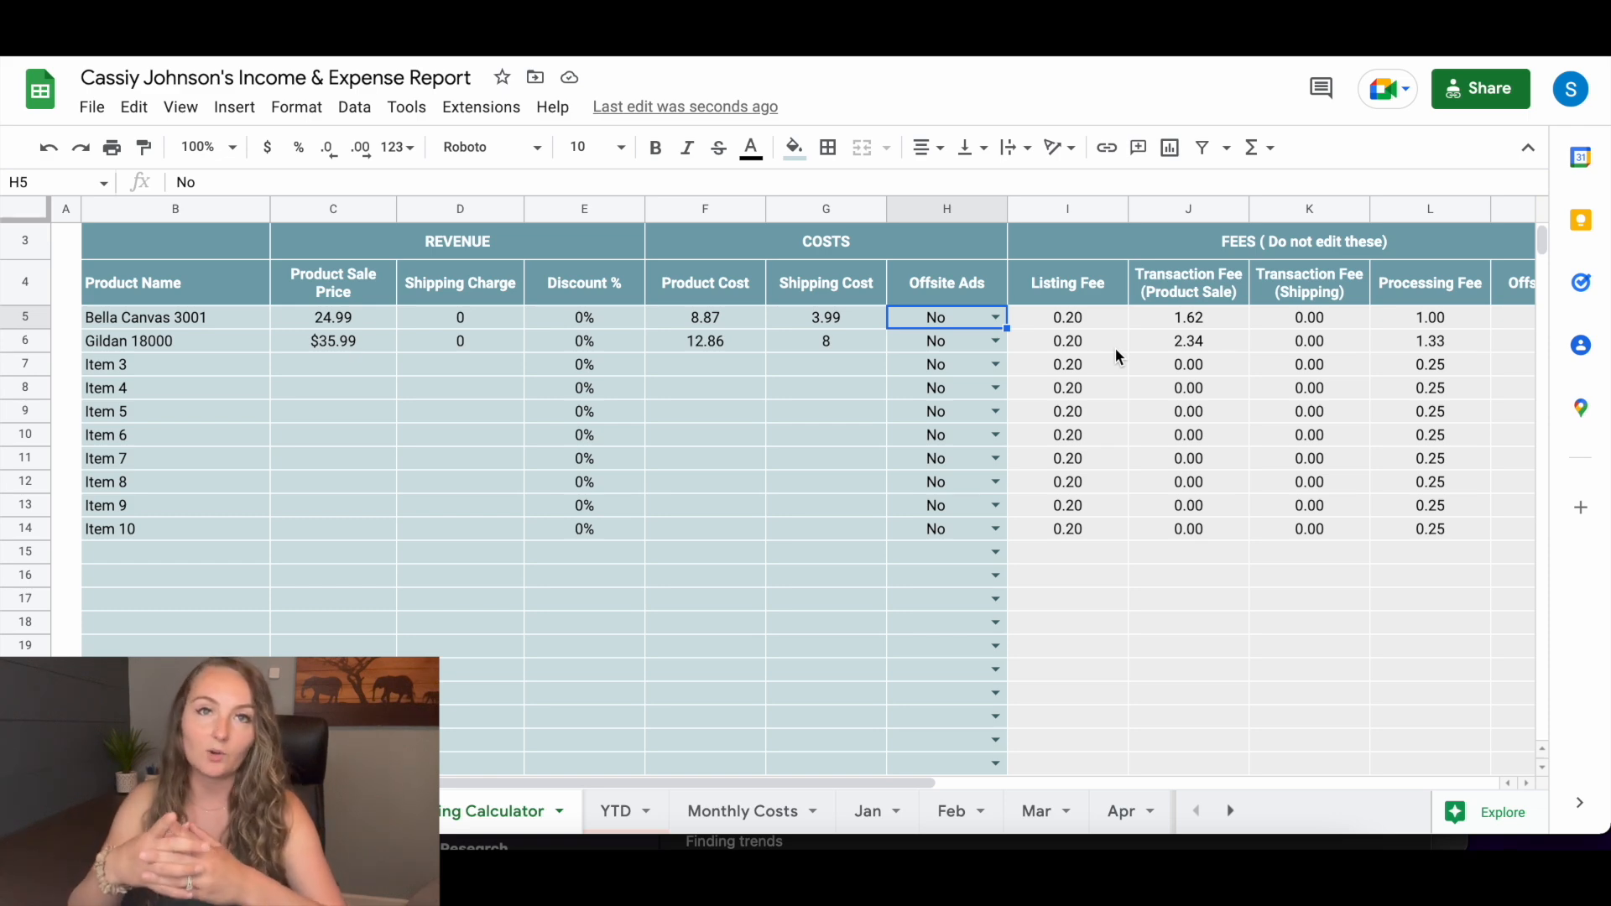
left_click(728, 340)
double_click(729, 341)
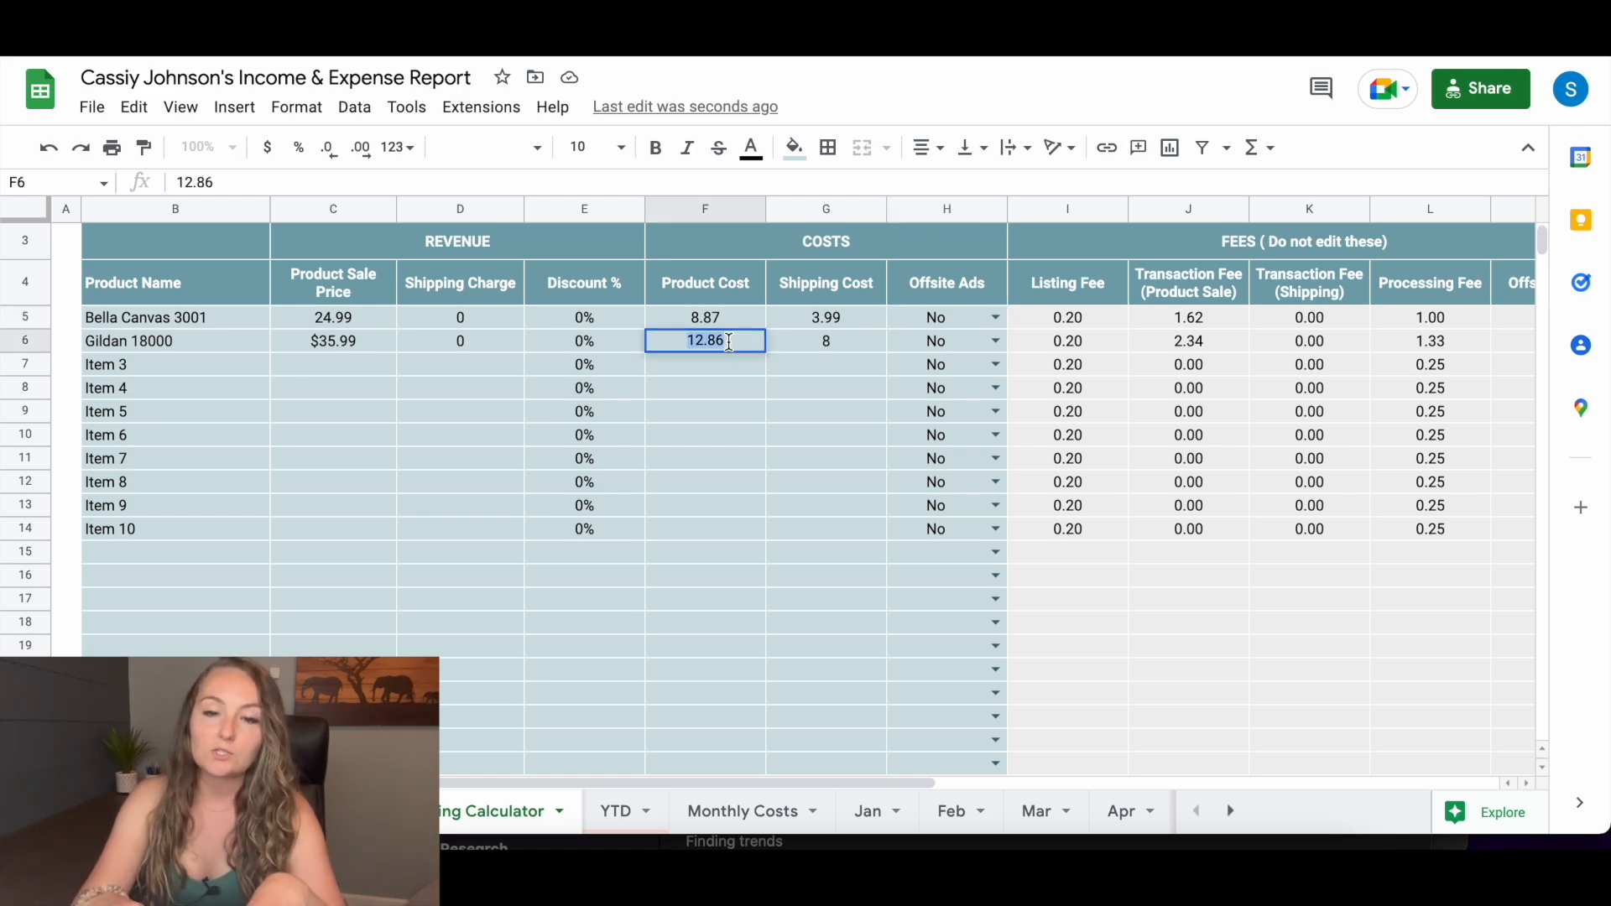
type("15")
key("Return")
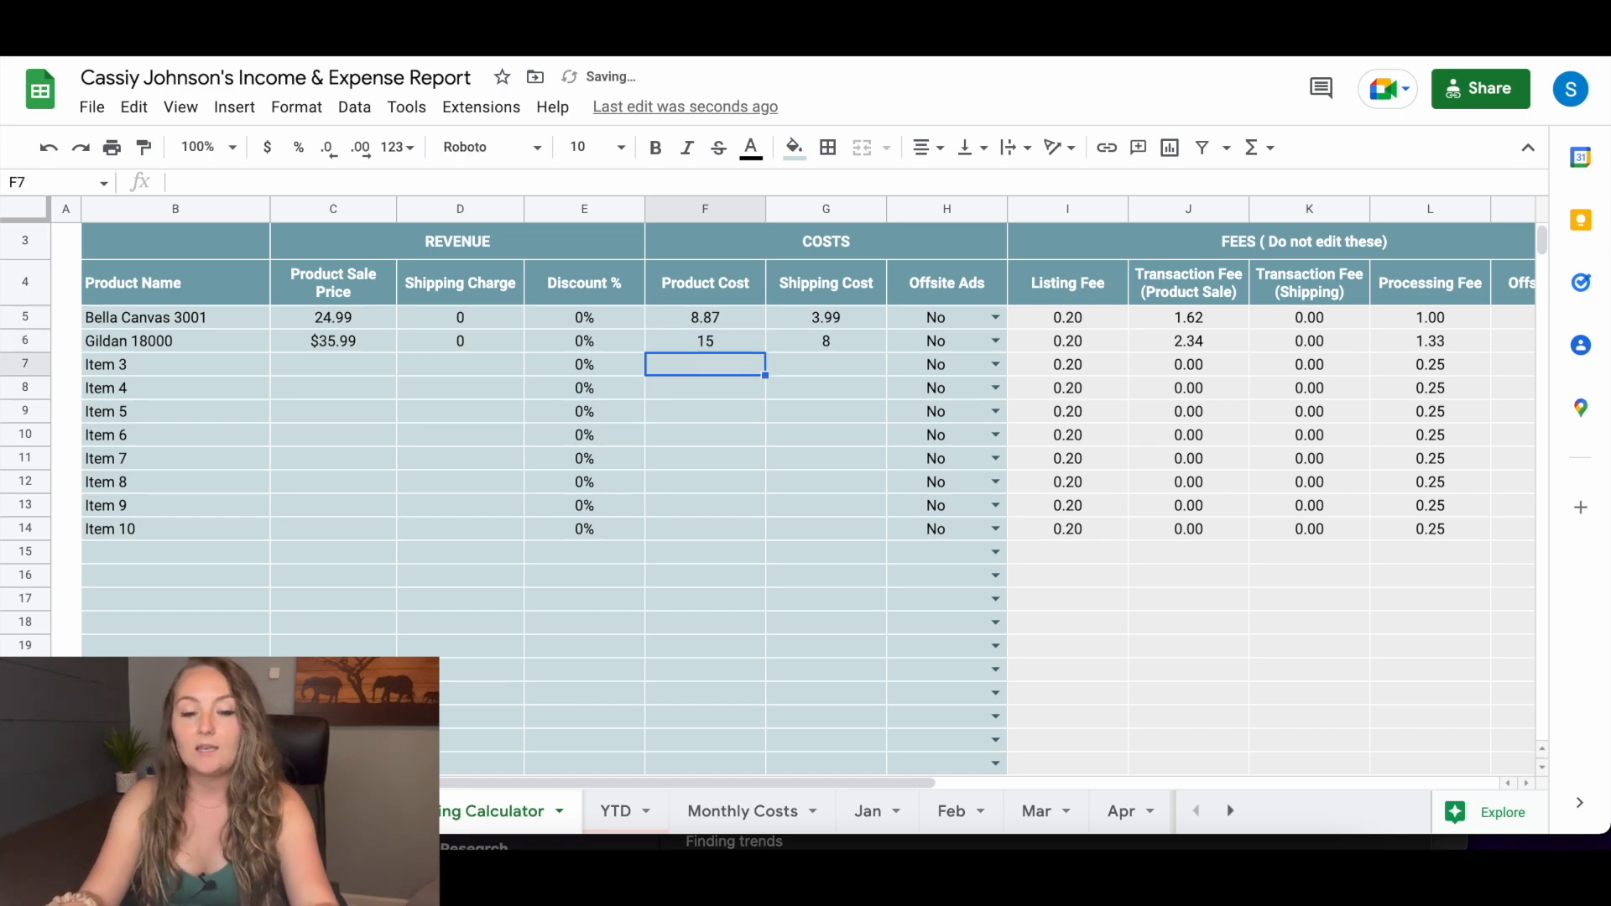
scroll(1196, 340, "right", 10)
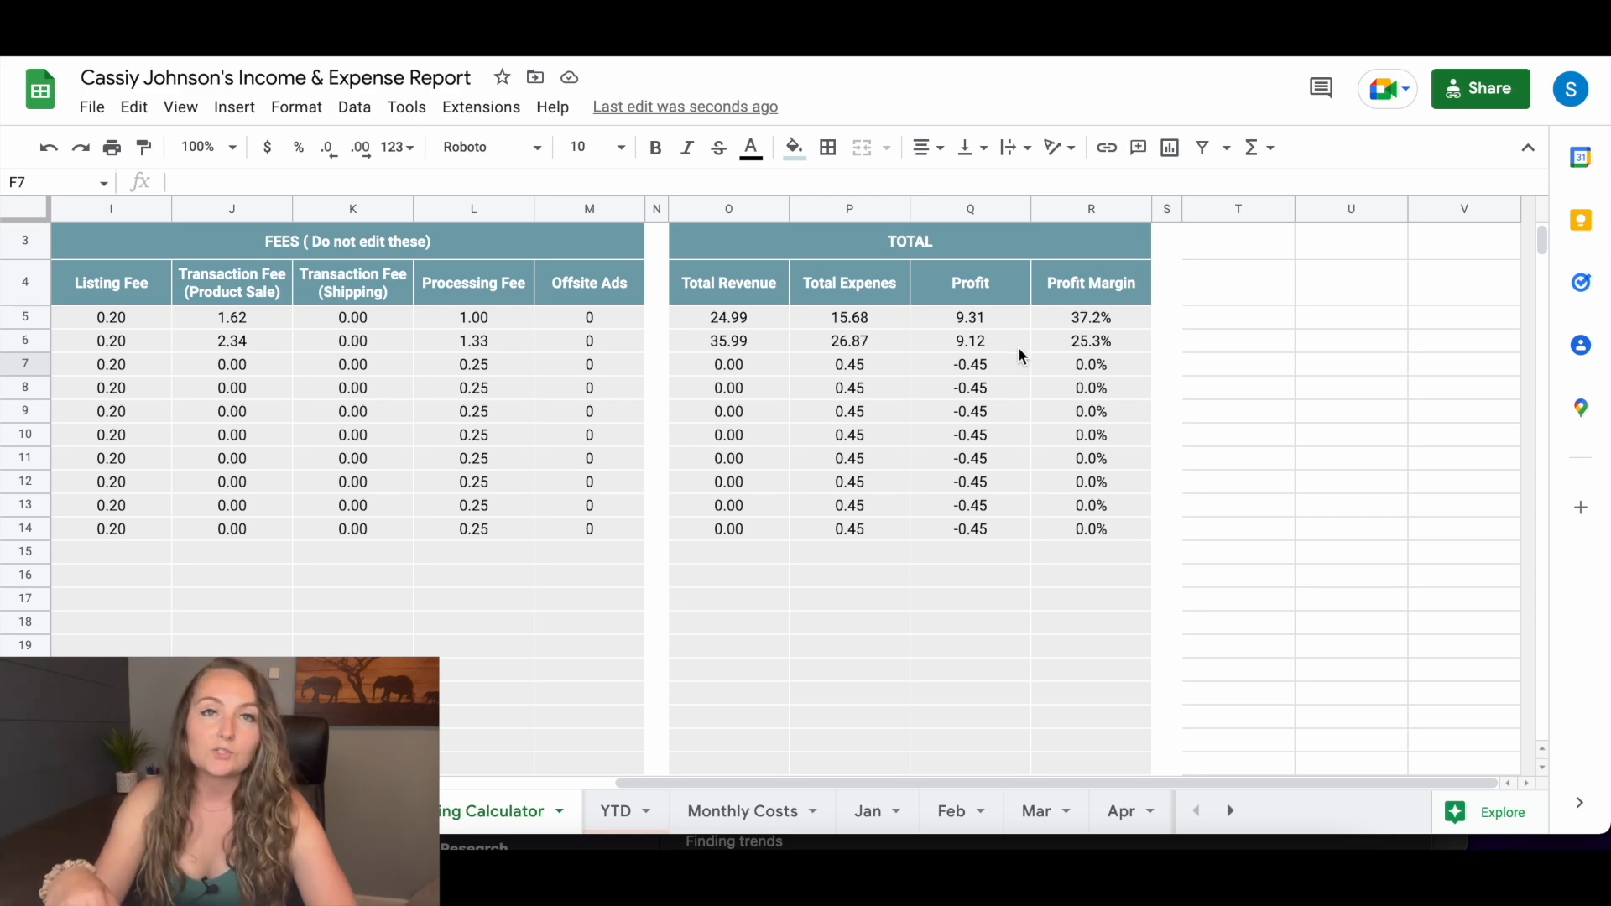
scroll(1019, 350, "left", 10)
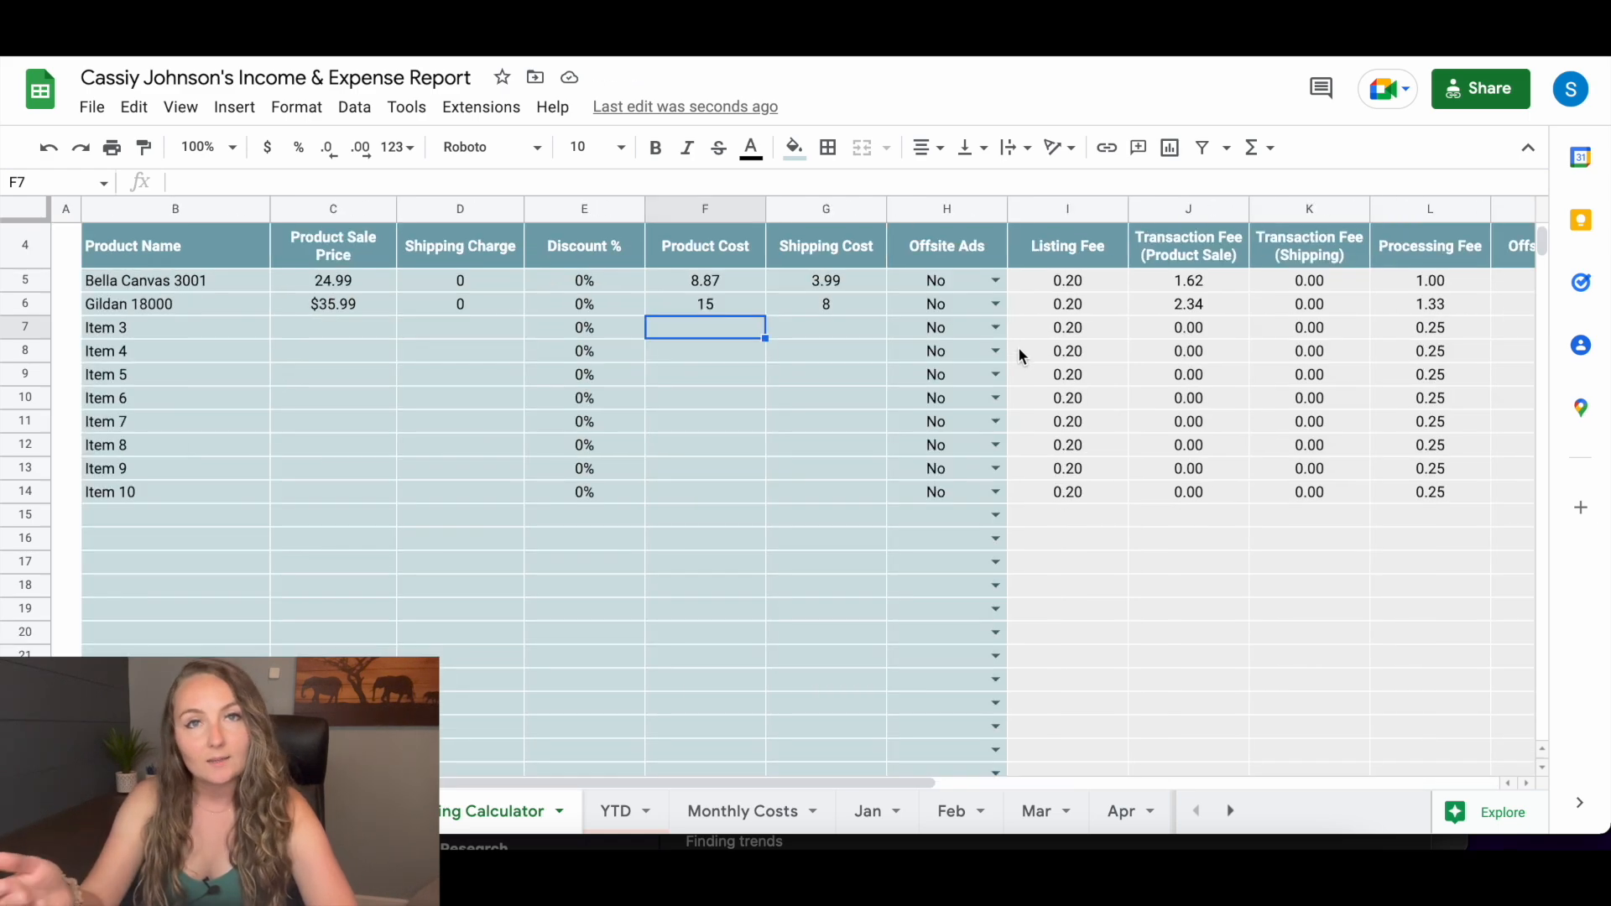
Open the YTD summary sheet and follow the January link to the Jan sheet
left_click(610, 816)
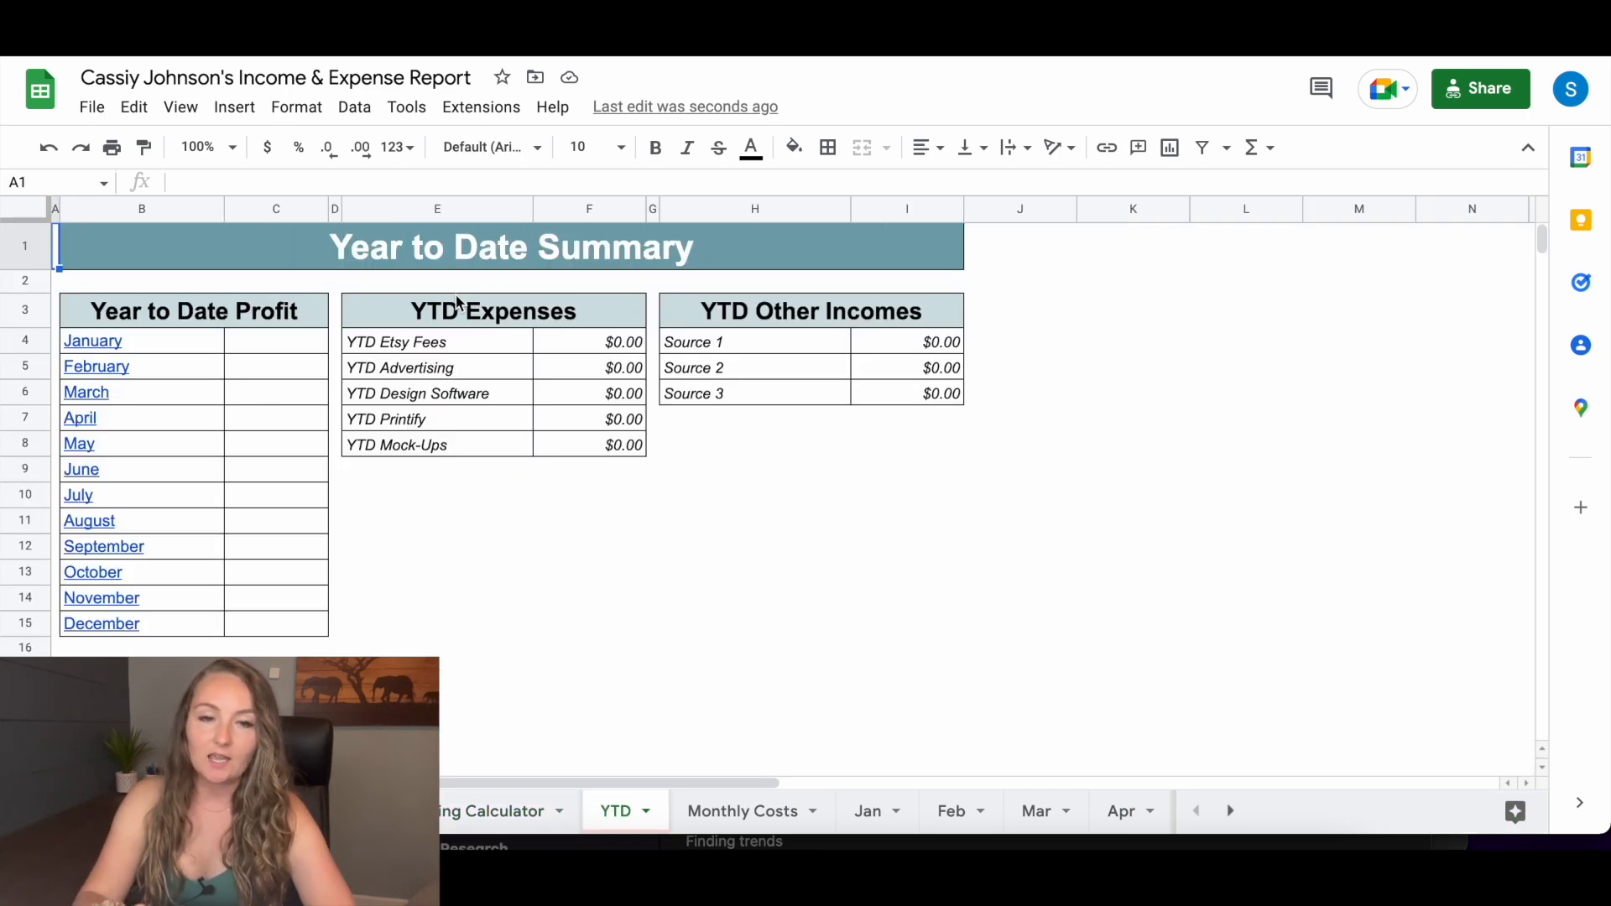
mouse_move(176, 370)
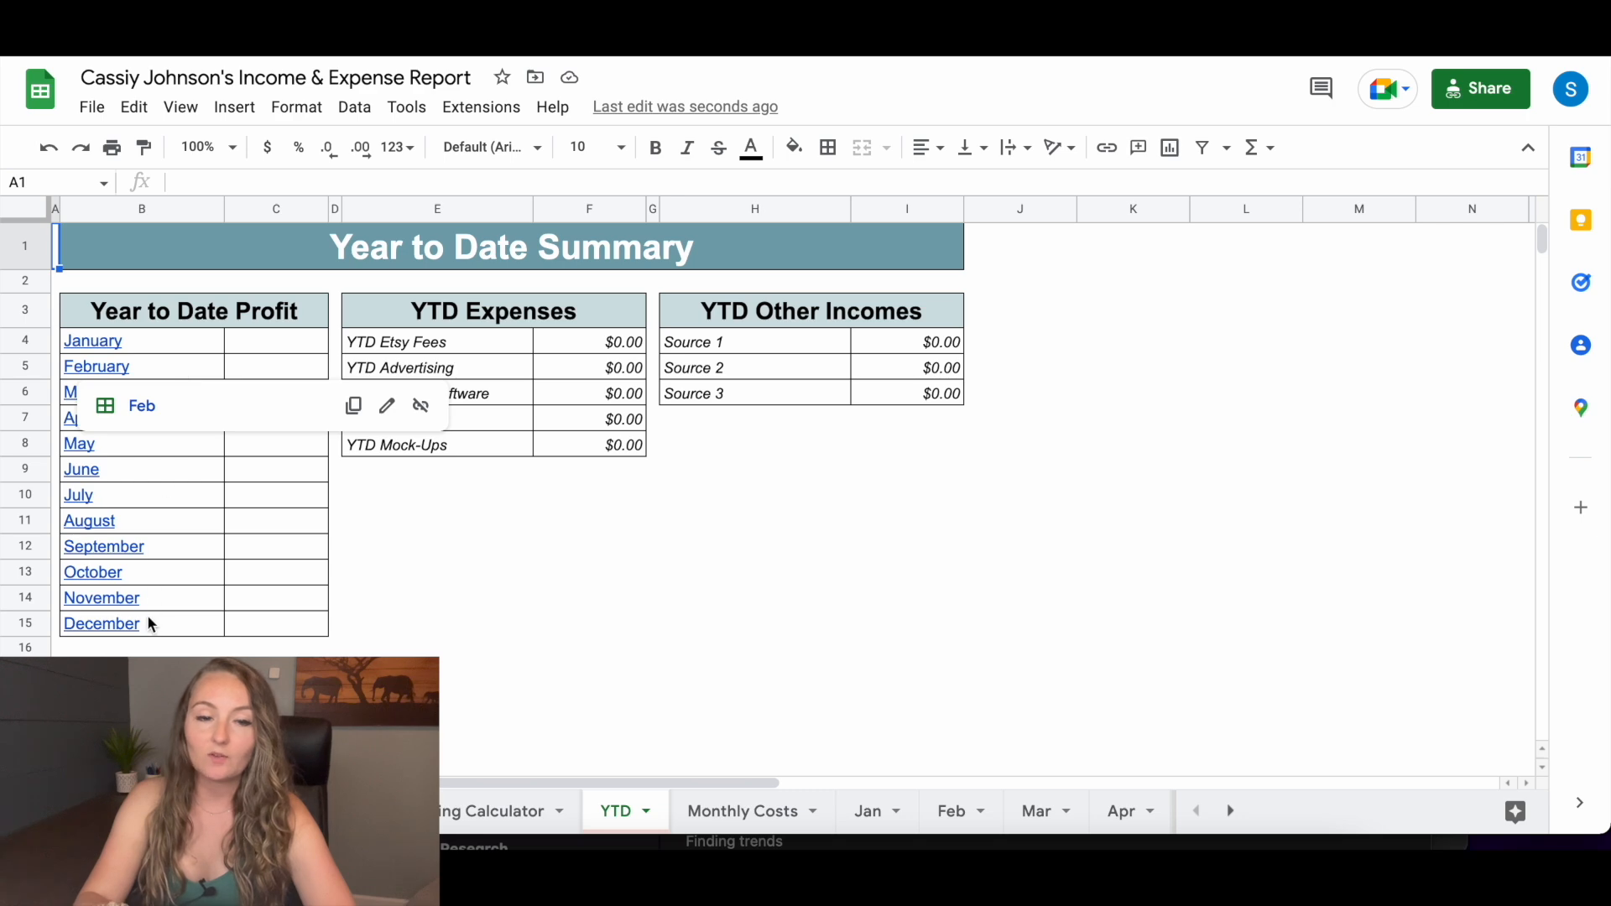
left_click(110, 342)
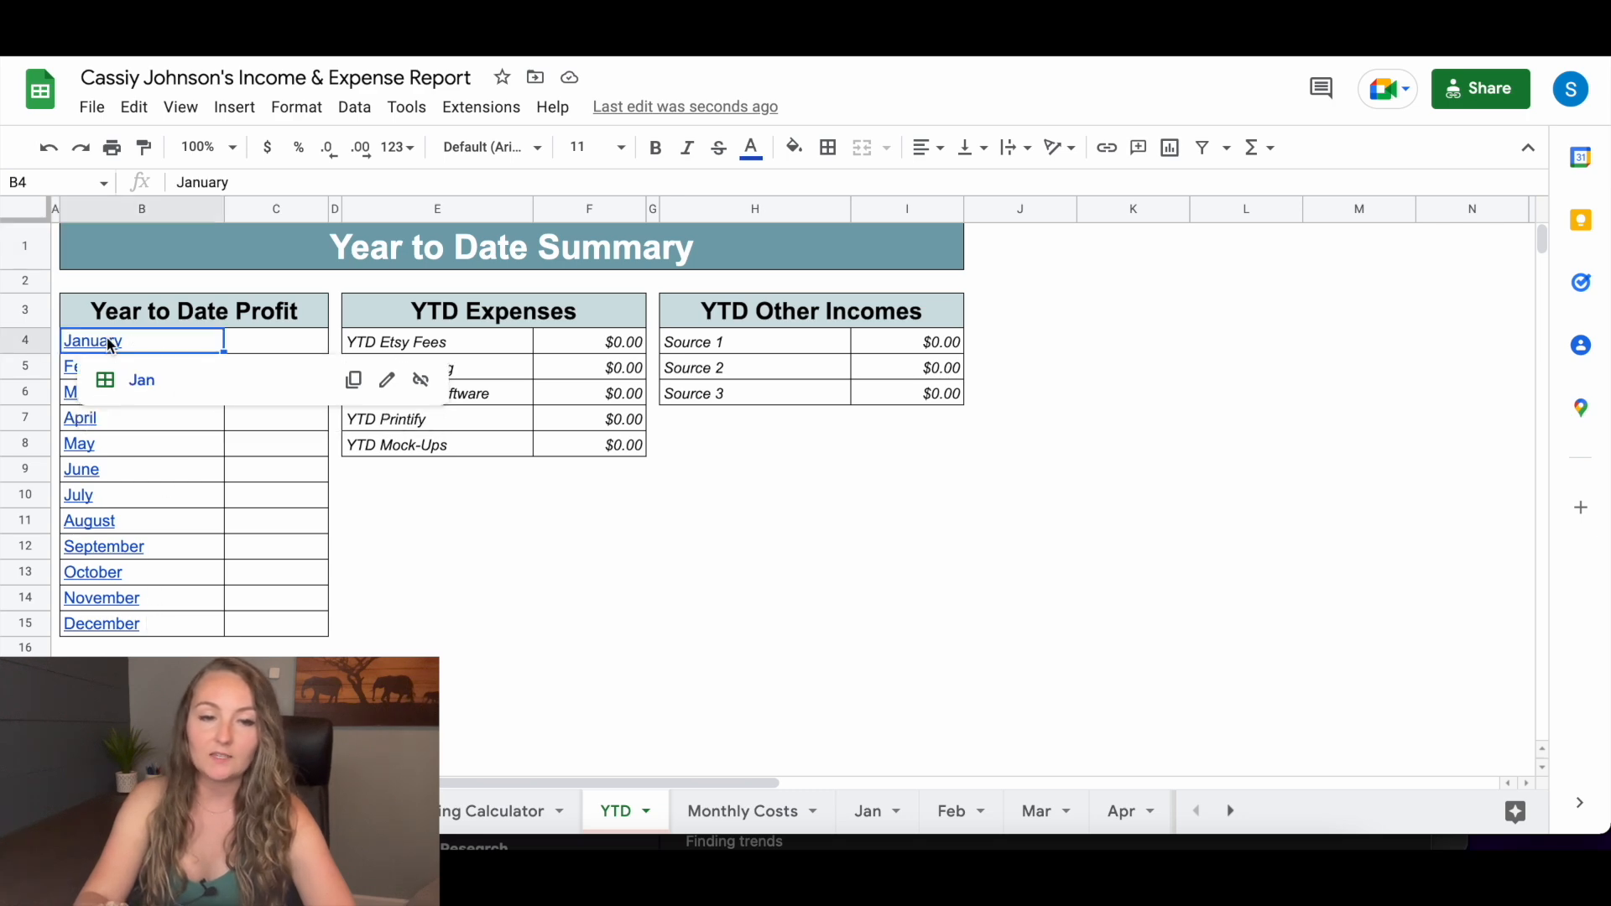
left_click(133, 379)
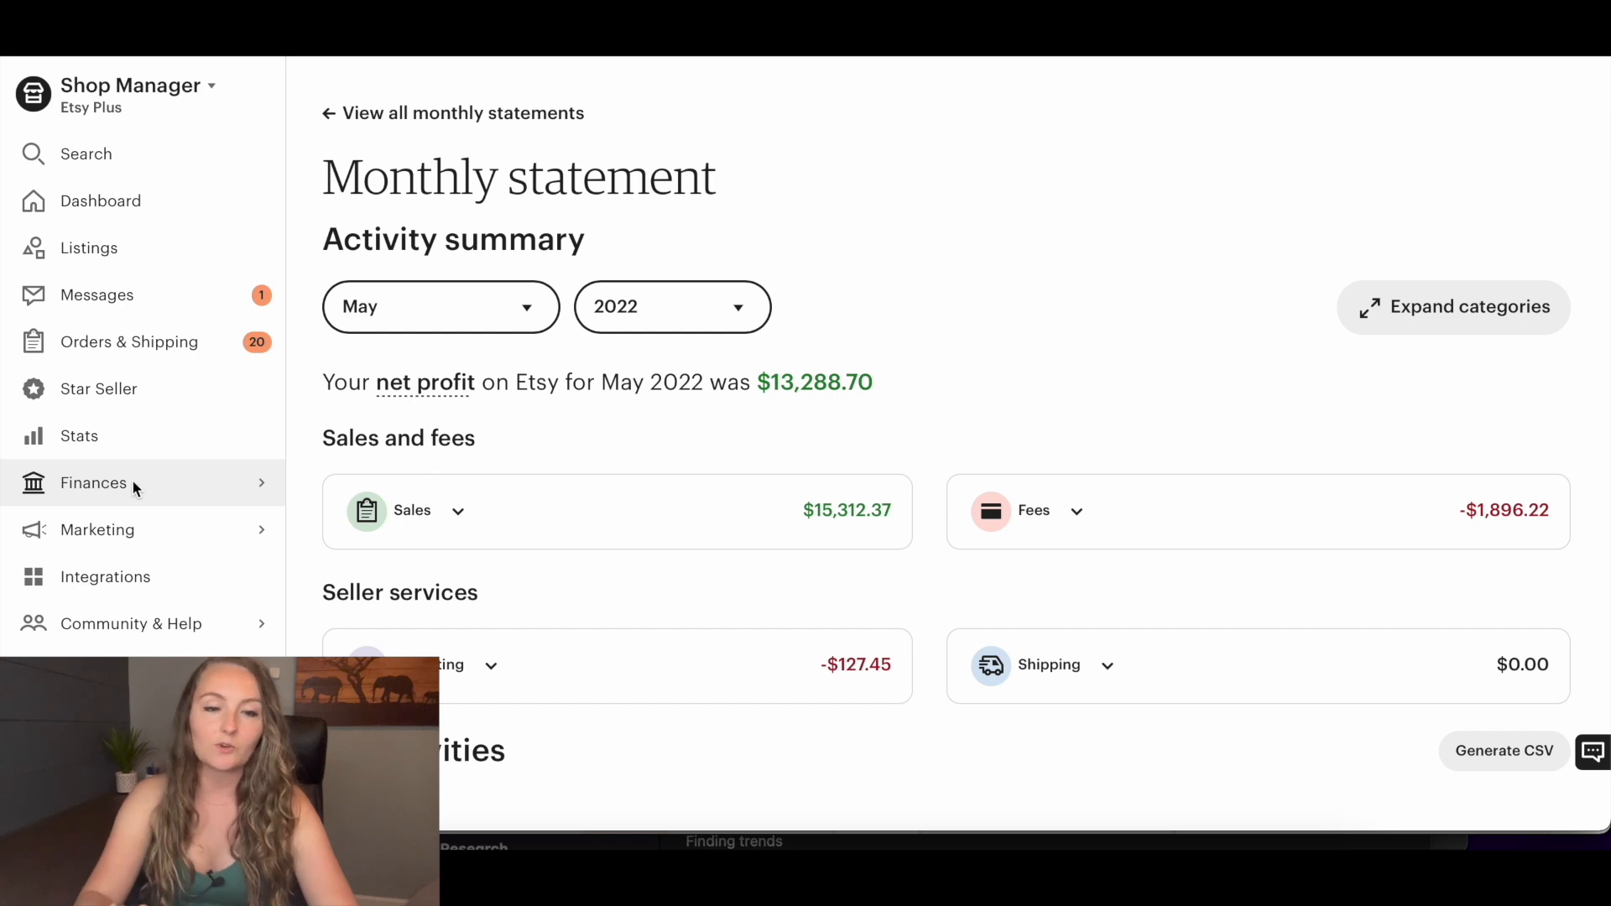
Switch to Etsy Shop Manager and examine the sales total in the May 2022 monthly statement
left_click(265, 482)
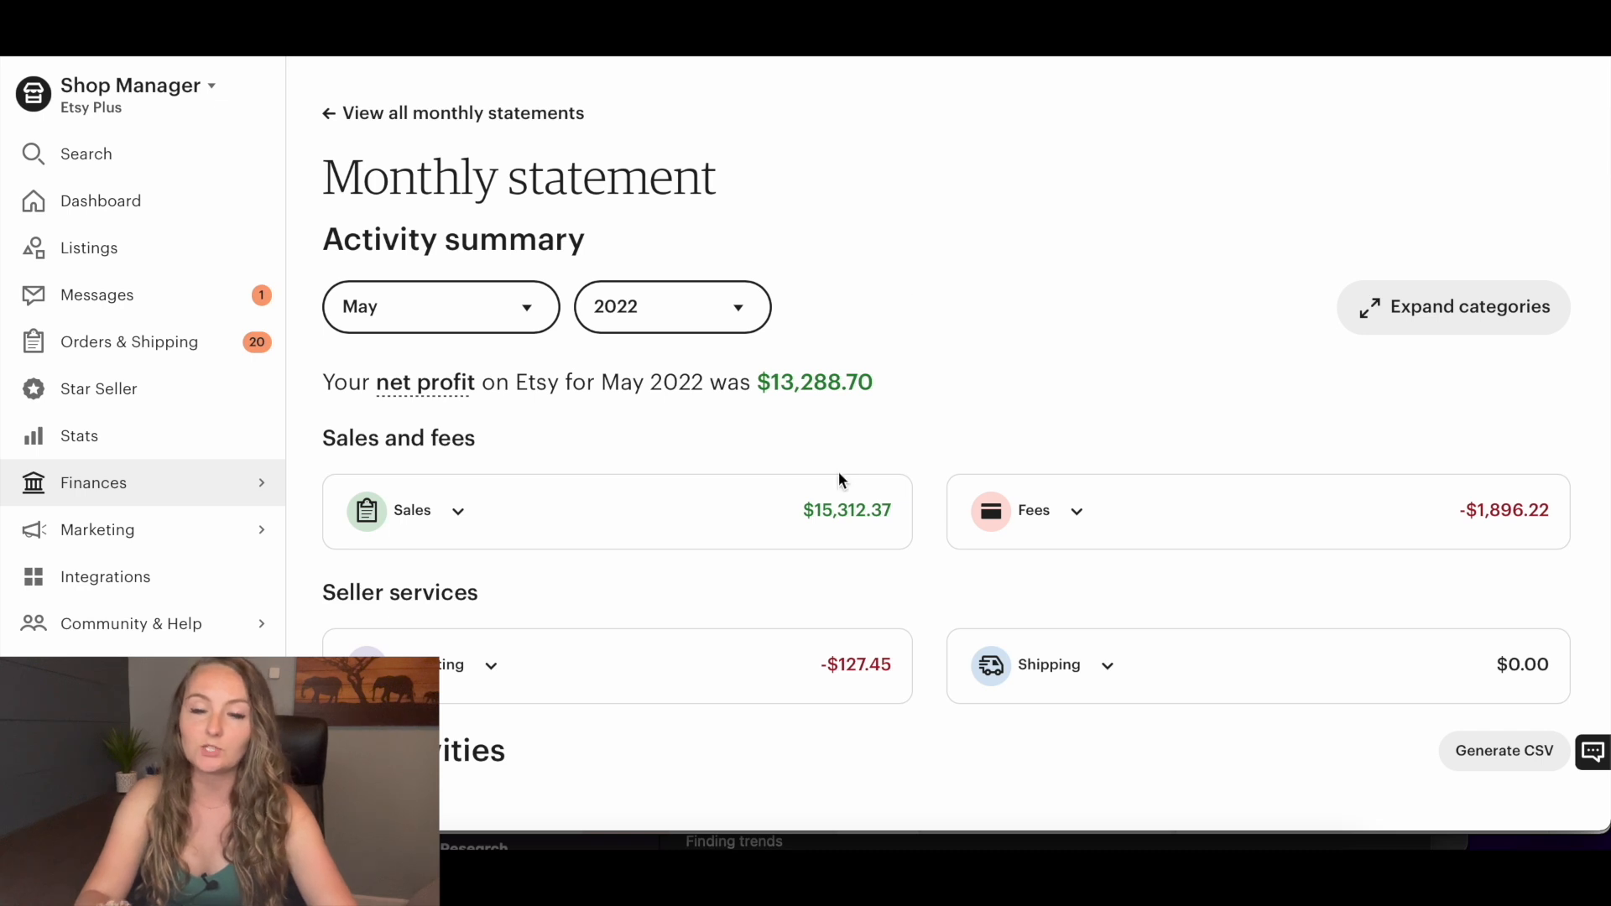
triple_click(890, 510)
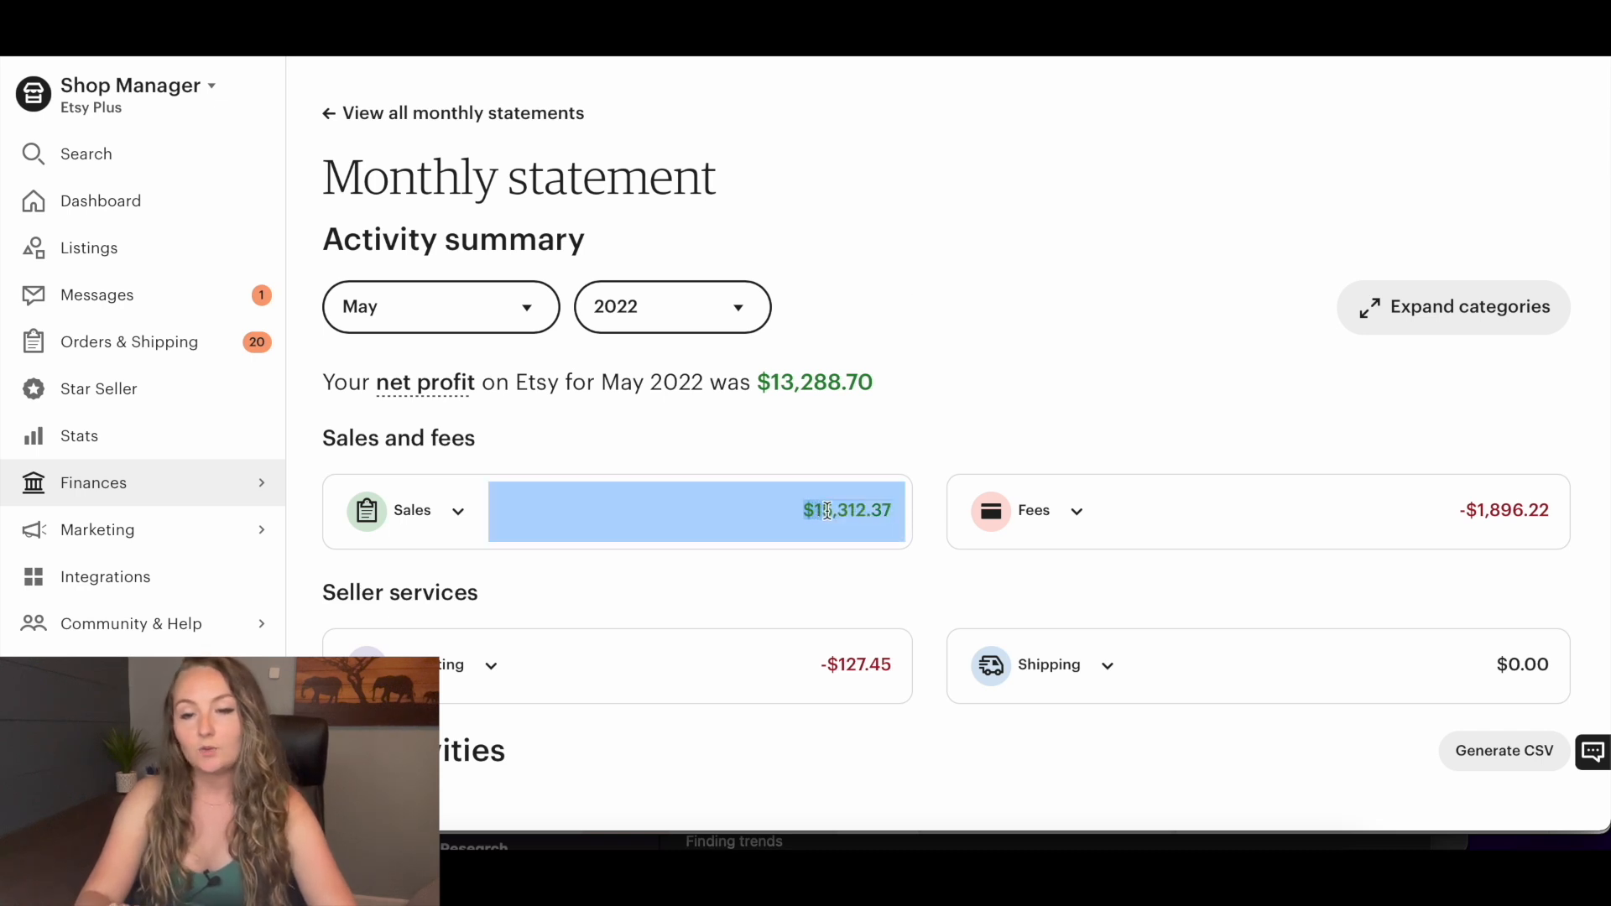
left_click(893, 508)
triple_click(892, 509)
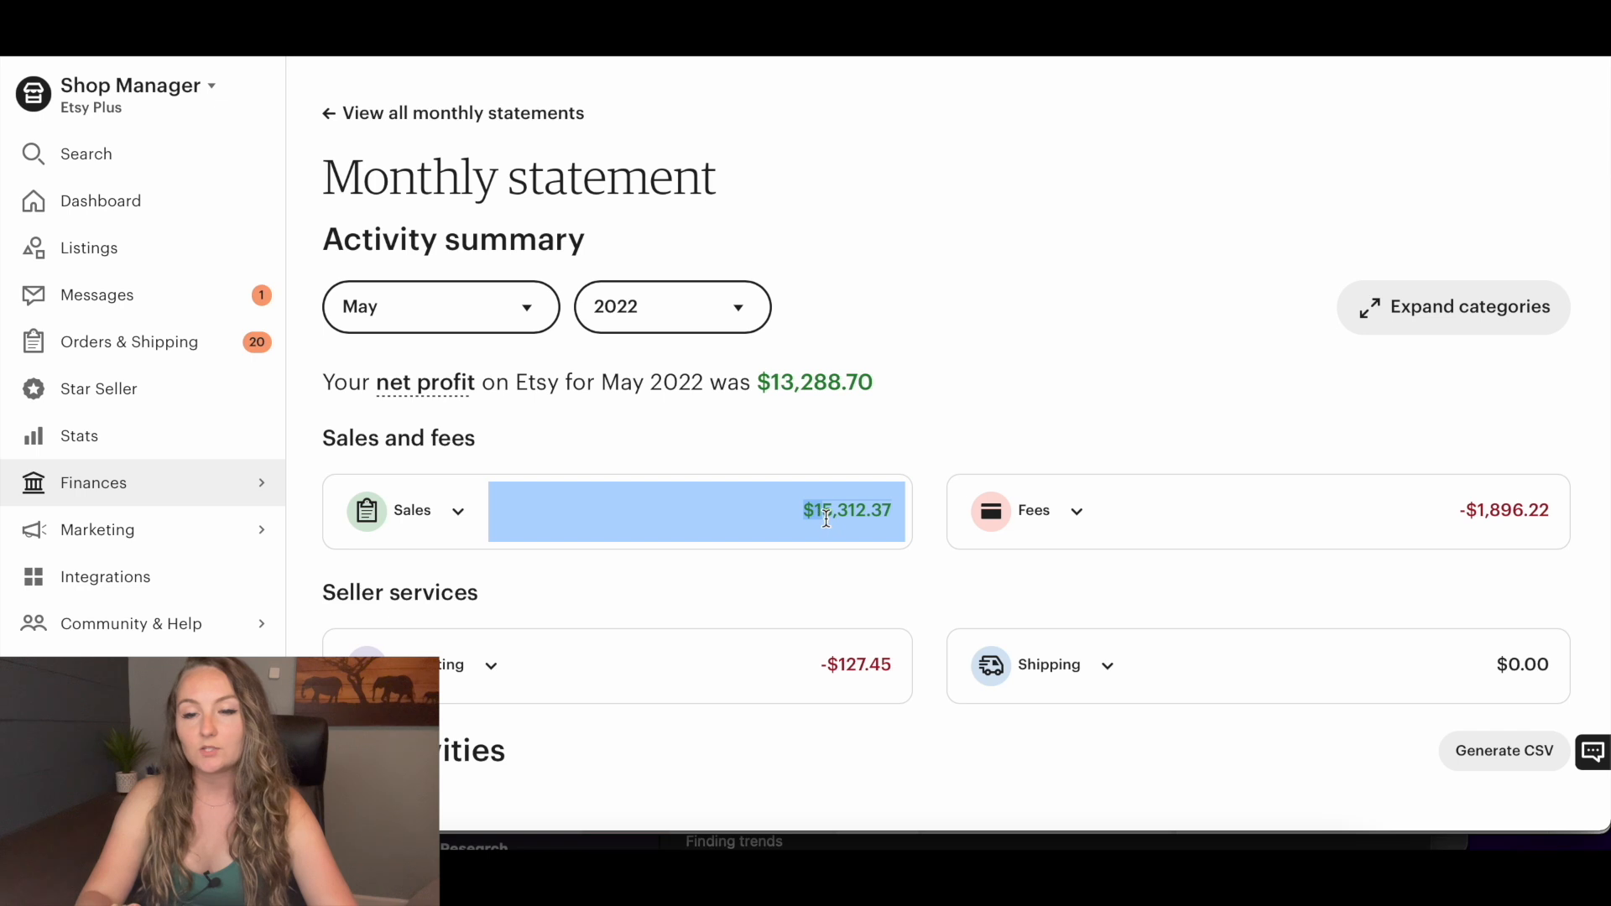
left_click(890, 514)
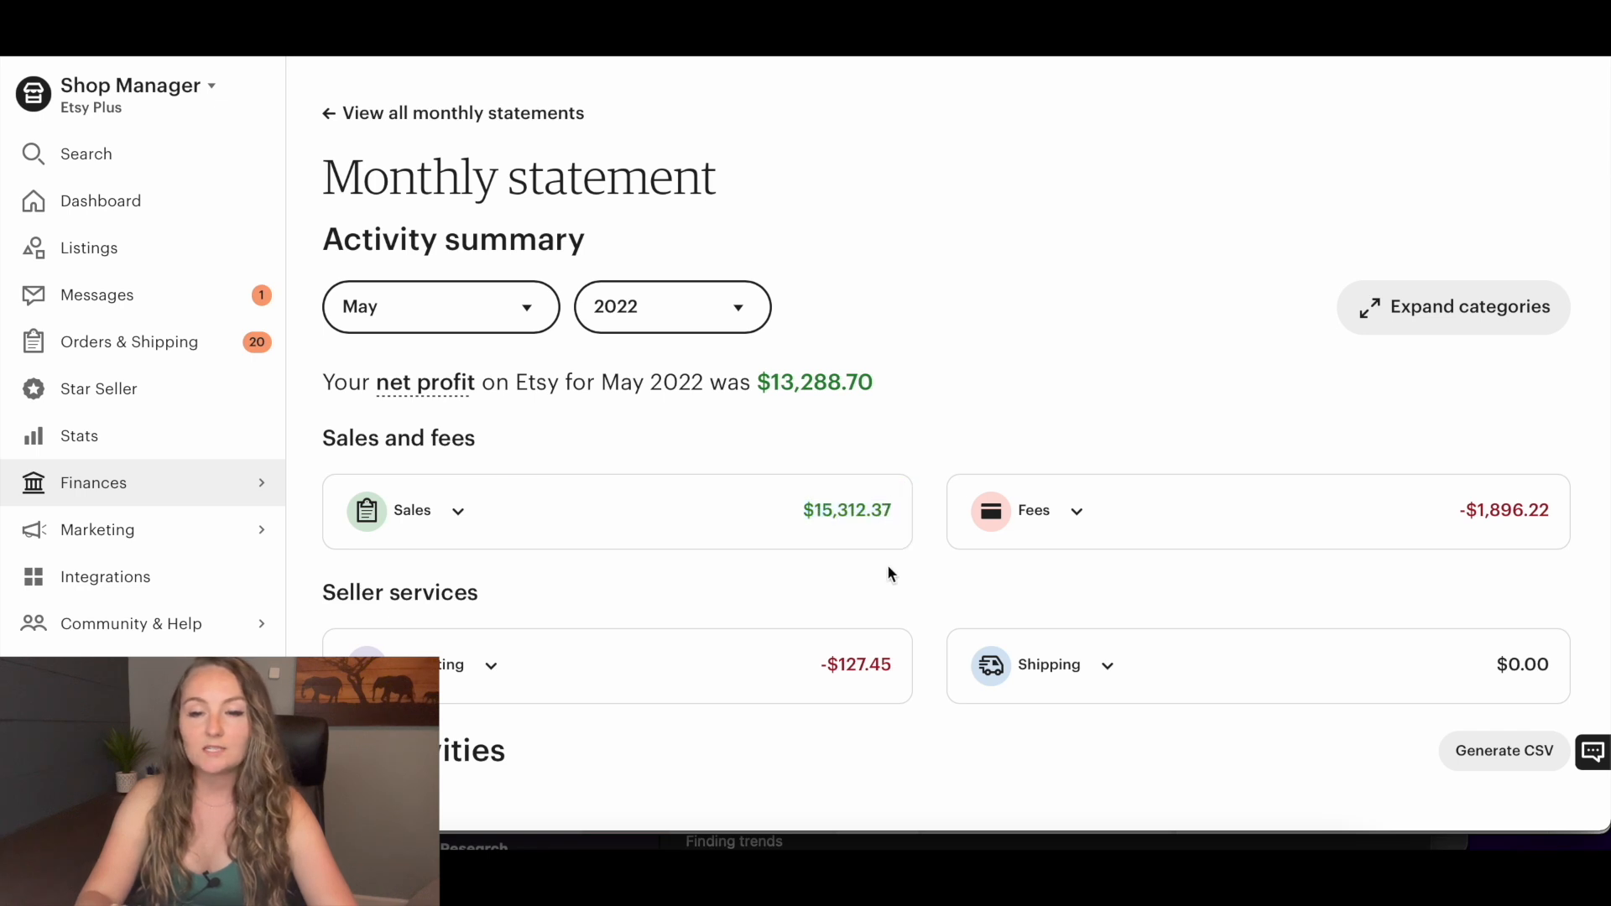
Switch to the income and expense spreadsheet and enter $15,312.37 as Total sales on the May sheet
left_click(494, 843)
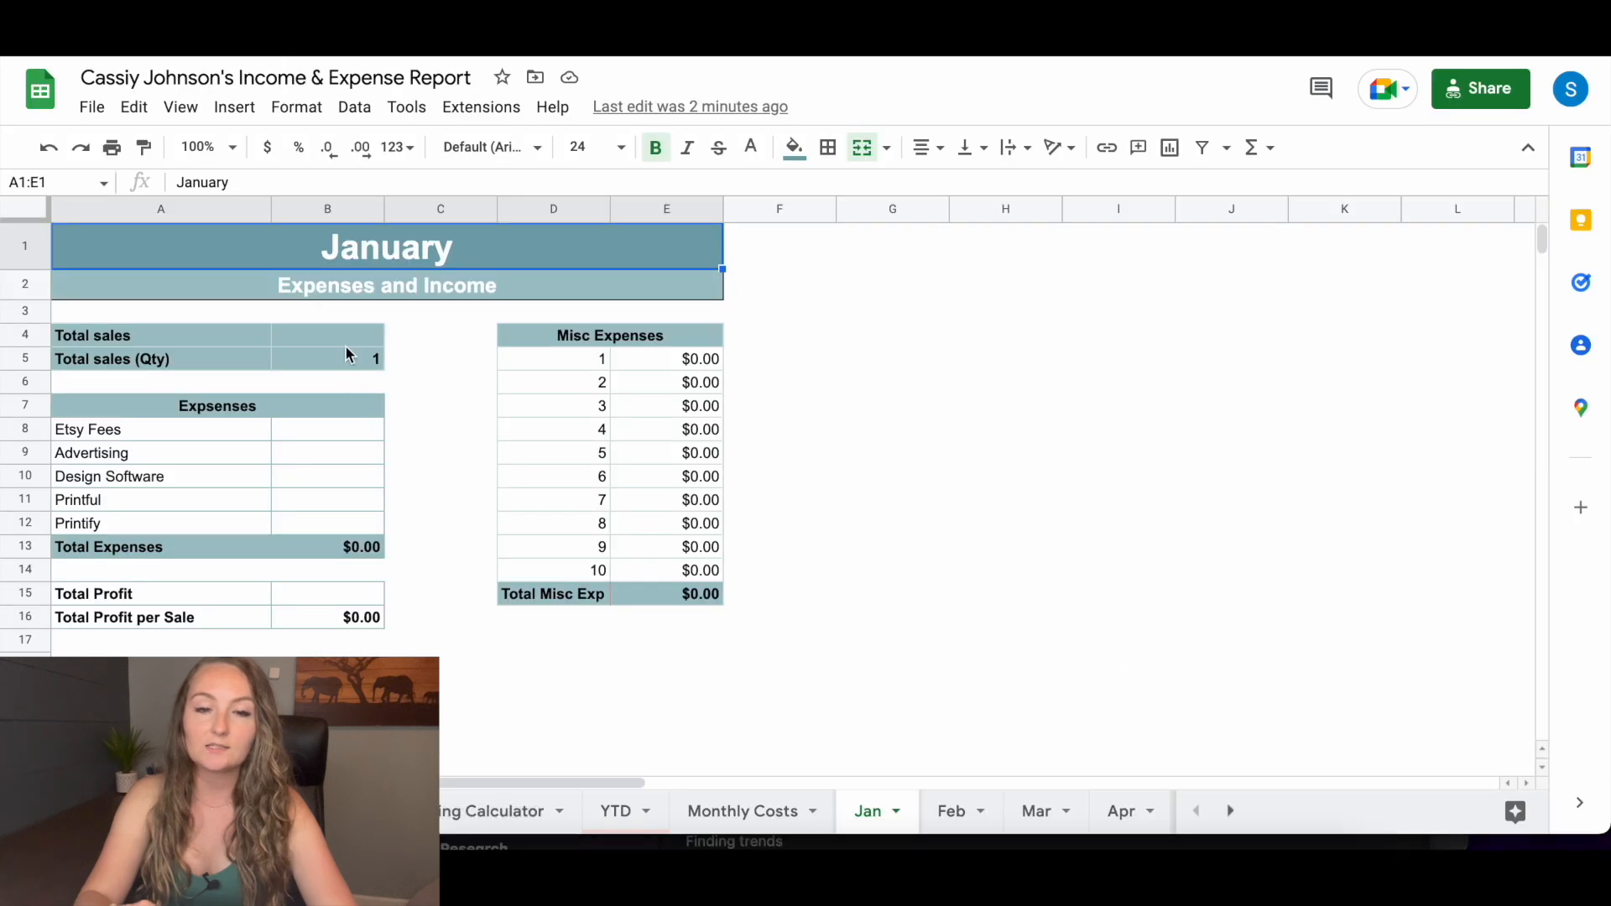
left_click(1229, 813)
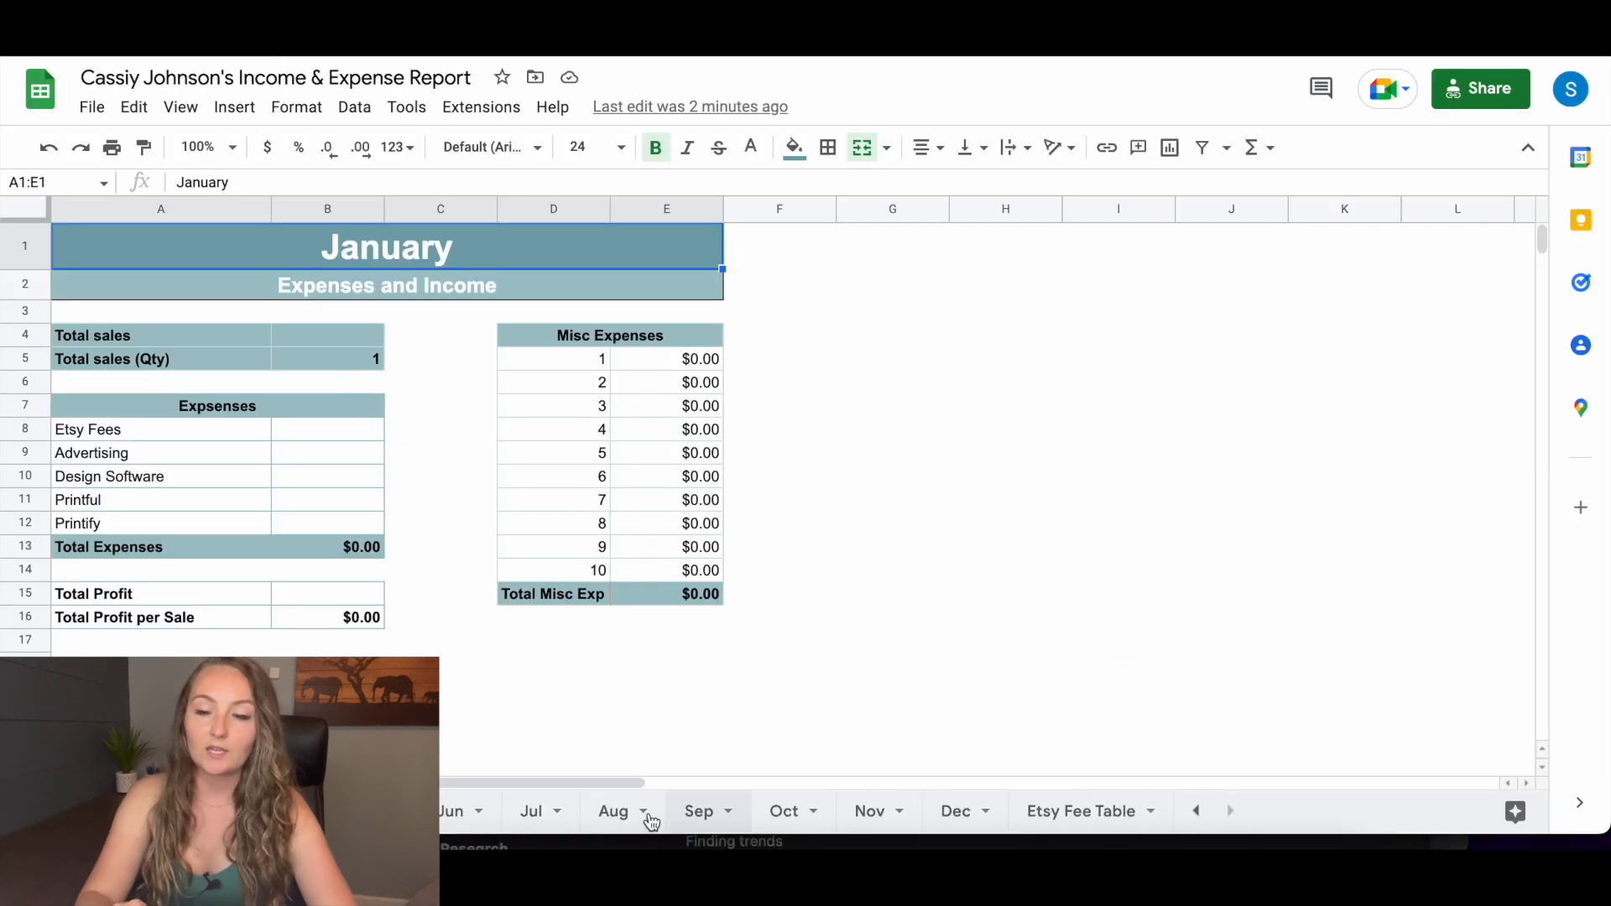
left_click(394, 812)
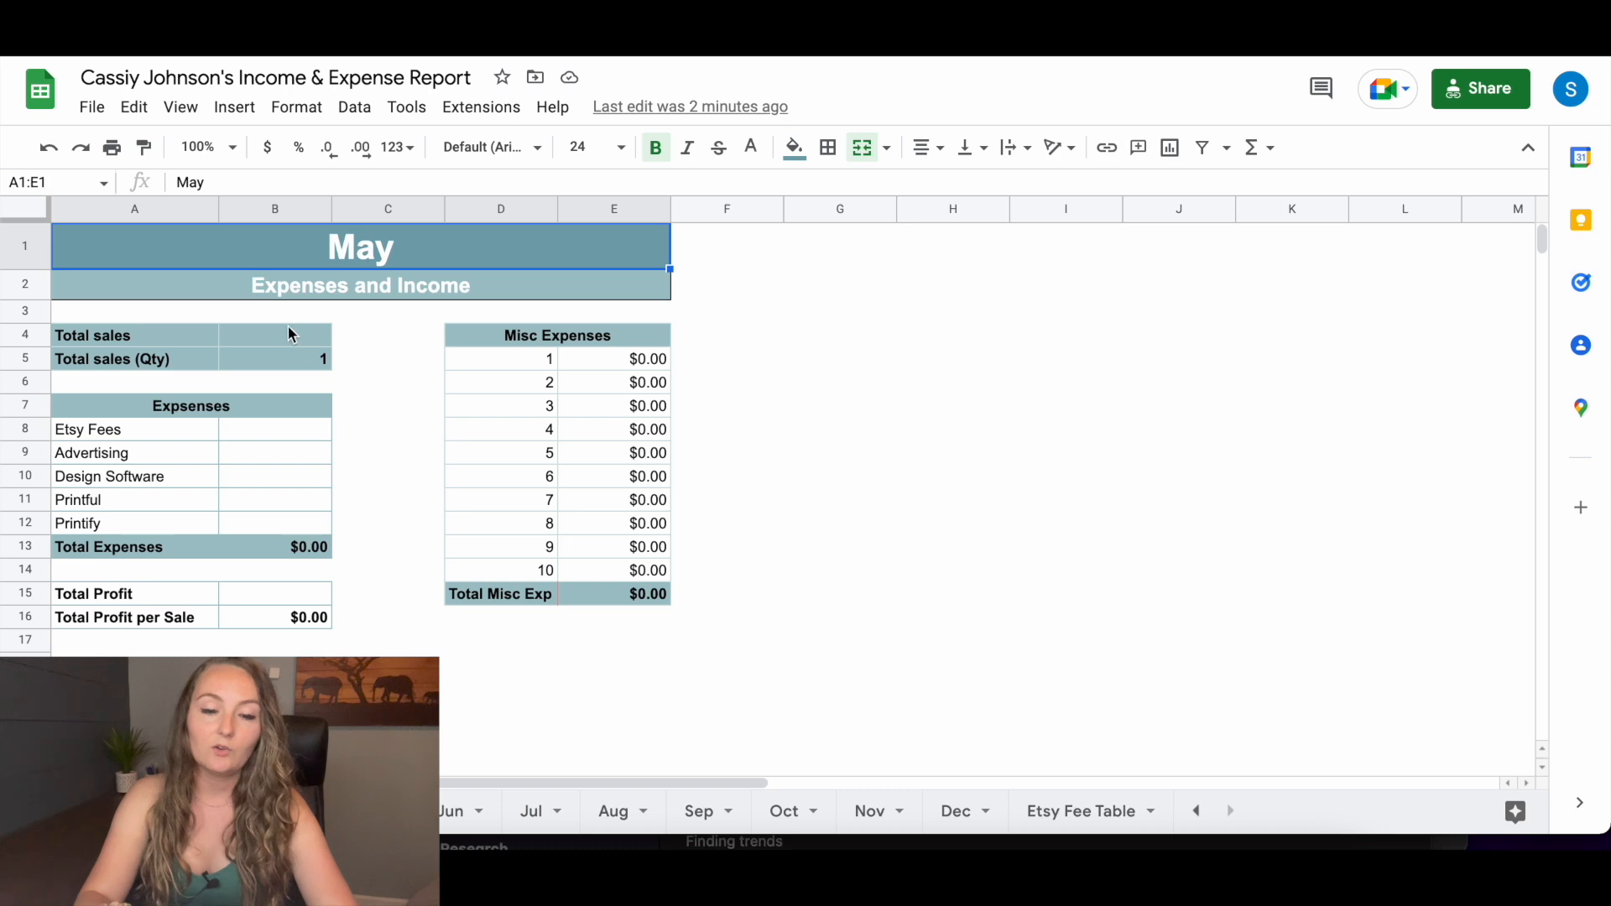
left_click(289, 338)
double_click(288, 333)
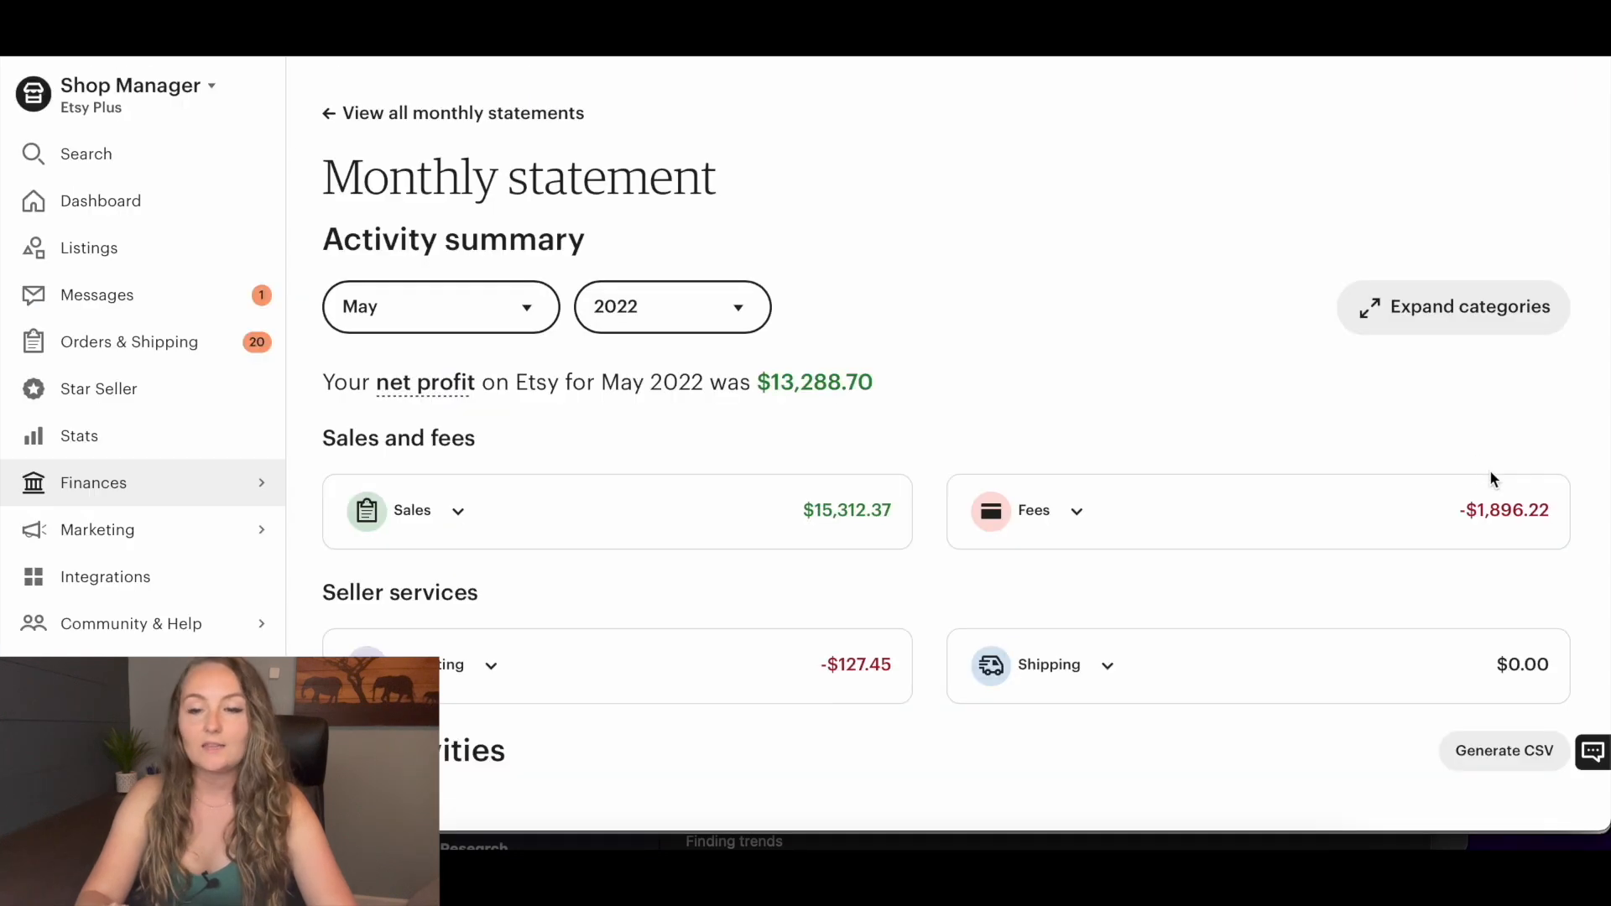
Copy the fees amount from the May 2022 Etsy statement into the May sheet's Etsy Fees expense as -$1,896.22
left_click_drag(1552, 511, 1469, 512)
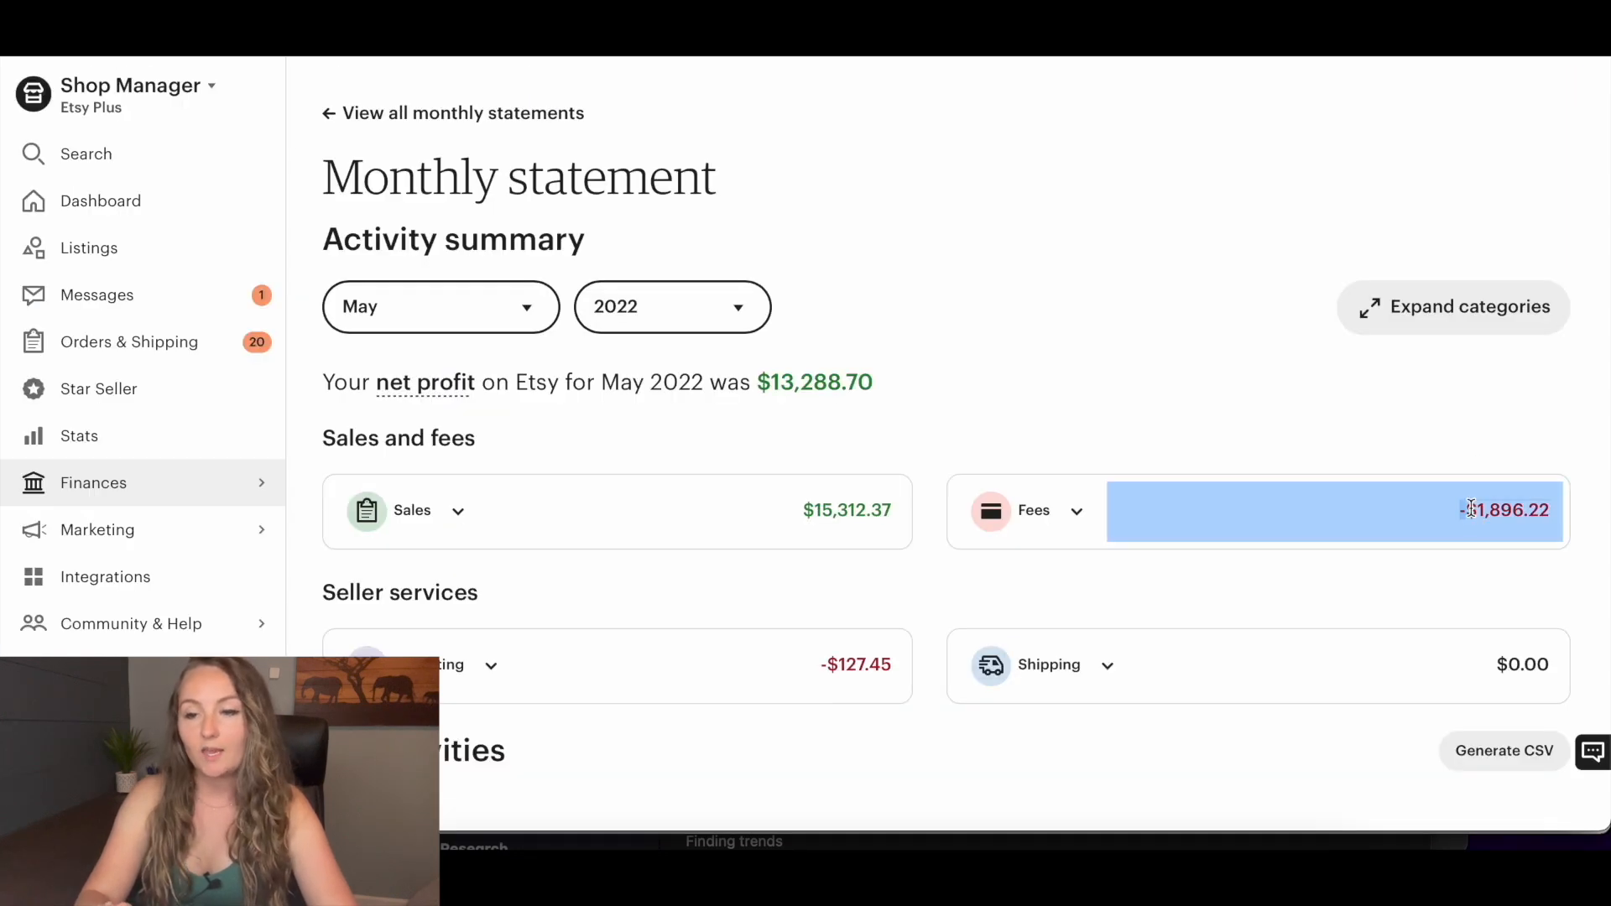
left_click(1464, 509)
left_click_drag(1462, 509, 1549, 509)
key("ctrl+c")
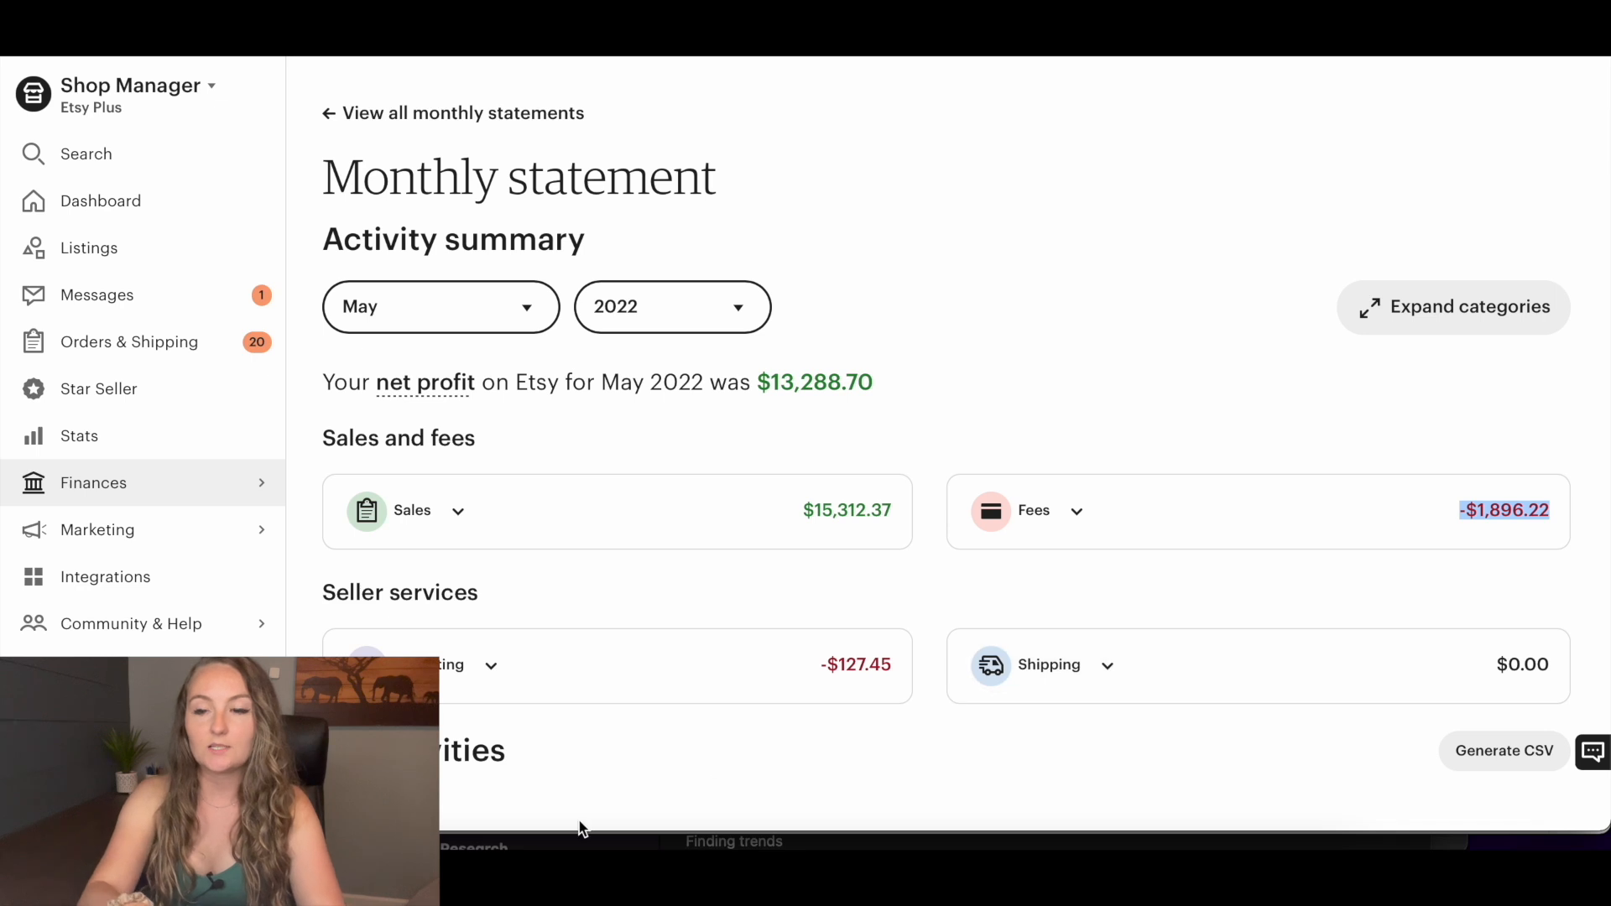
left_click(493, 843)
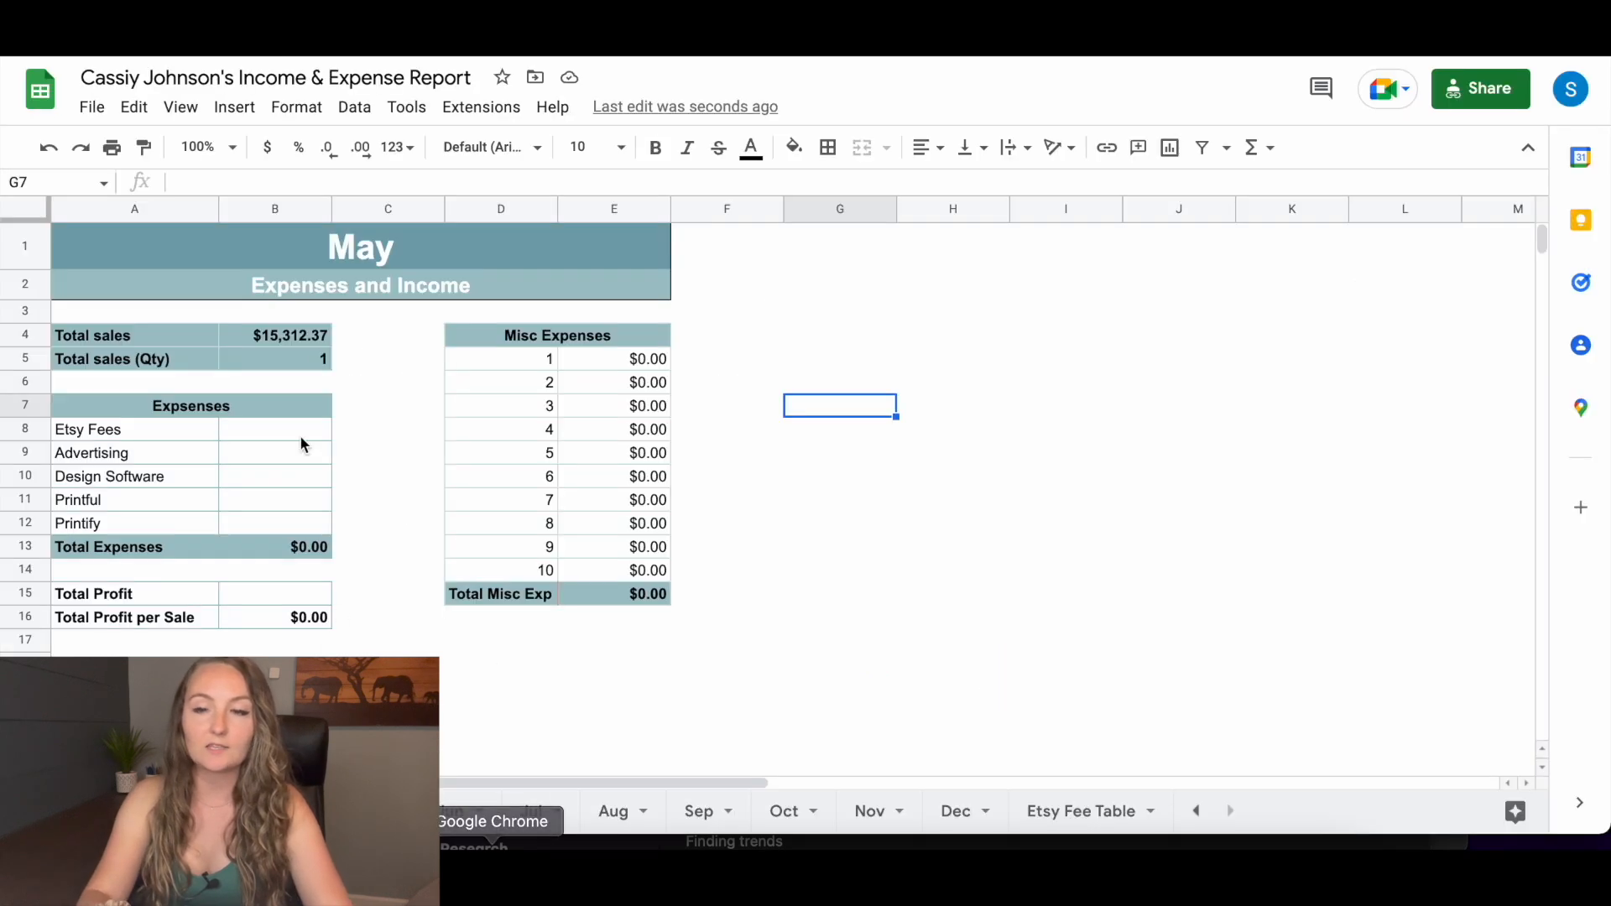
left_click(276, 430)
key("ctrl+v")
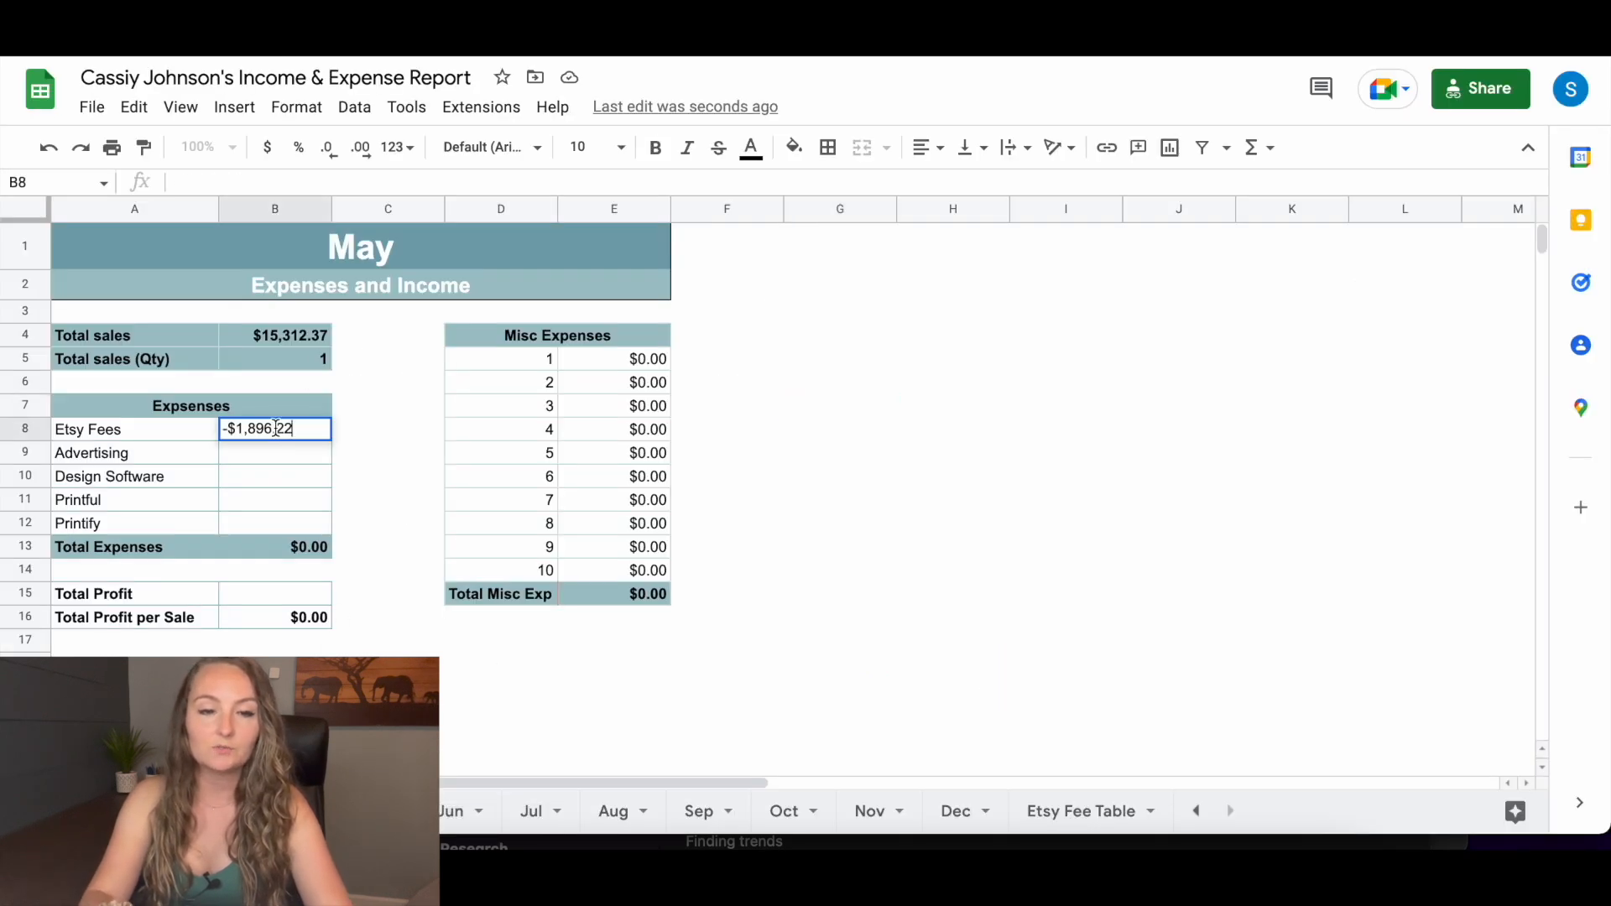
key("Return")
Copy the marketing amount from the Etsy statement into the May sheet's Advertising expense as -$127.45
left_click(422, 849)
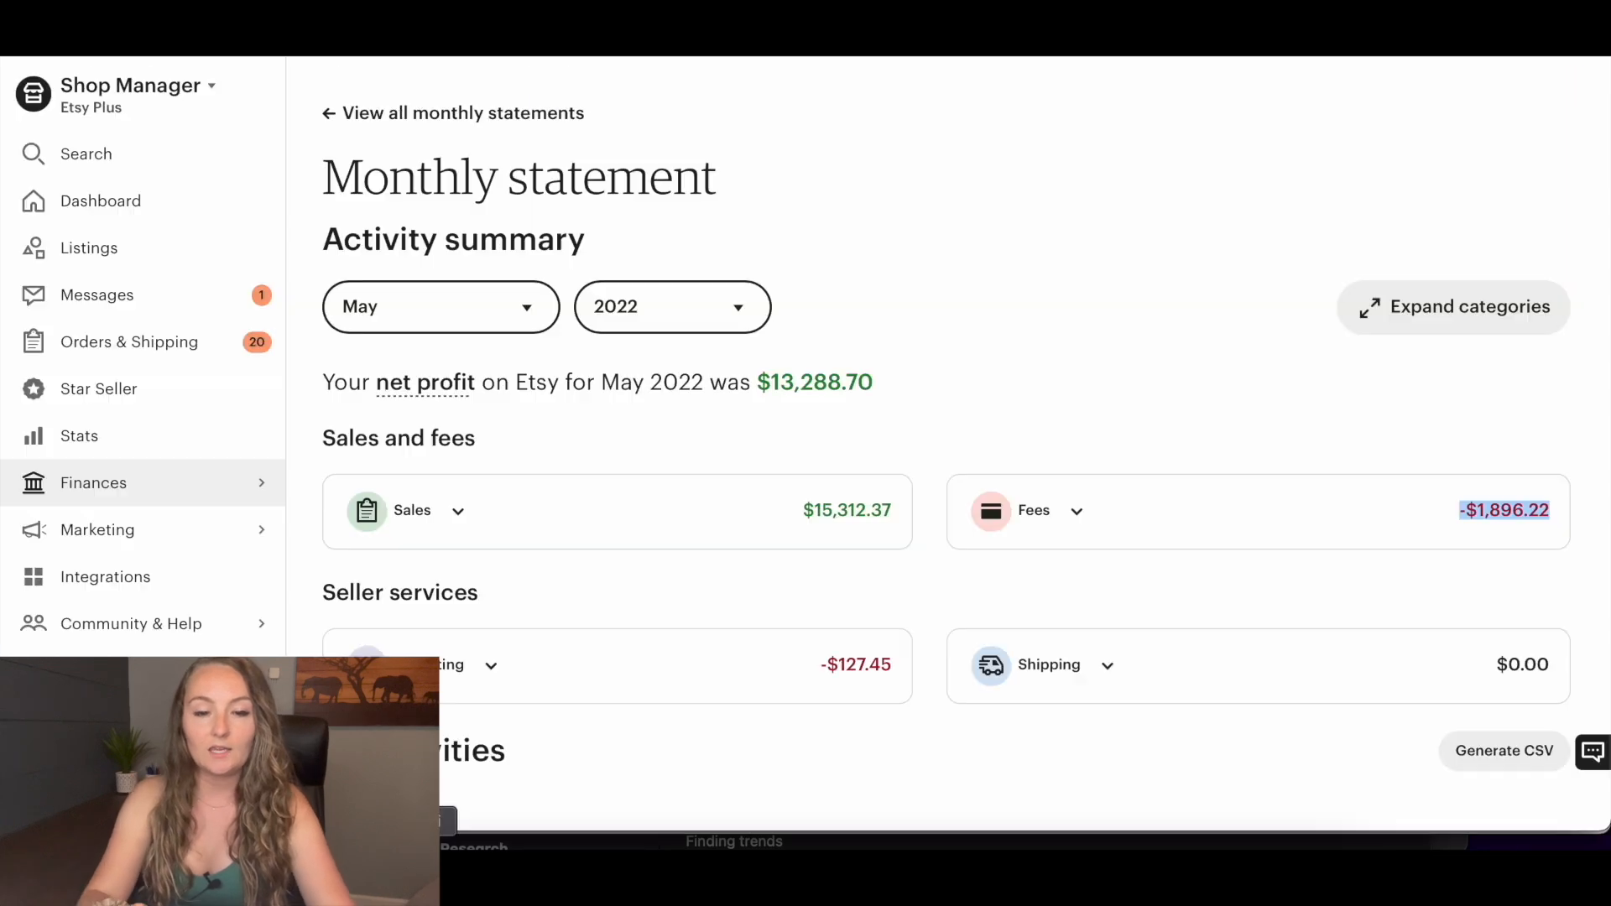
left_click_drag(895, 658, 875, 660)
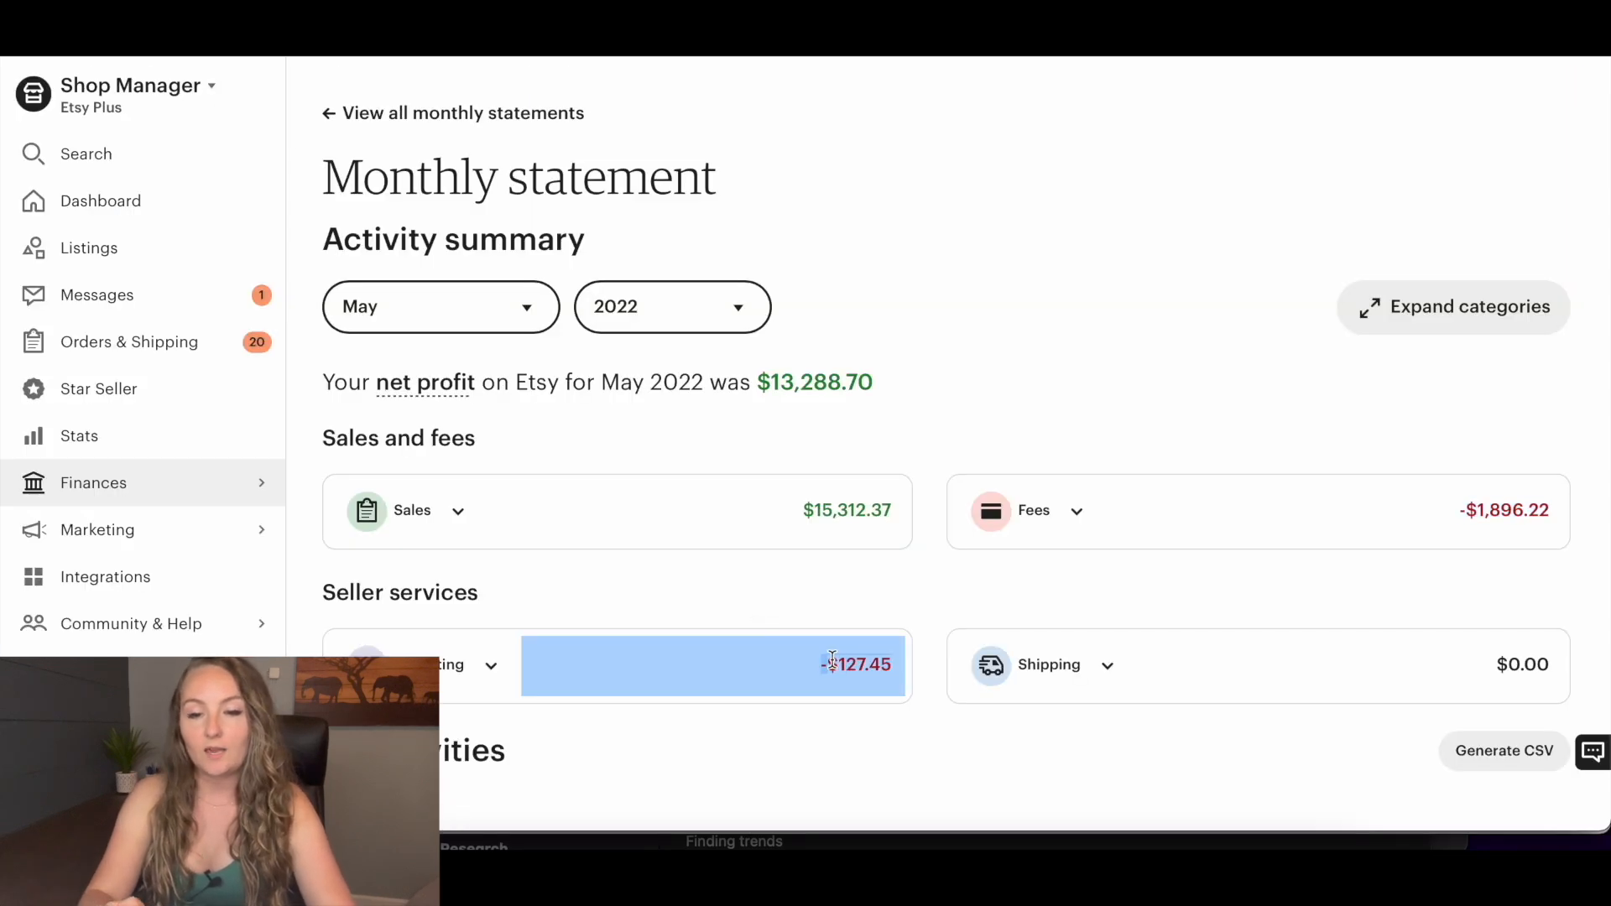
left_click(898, 660)
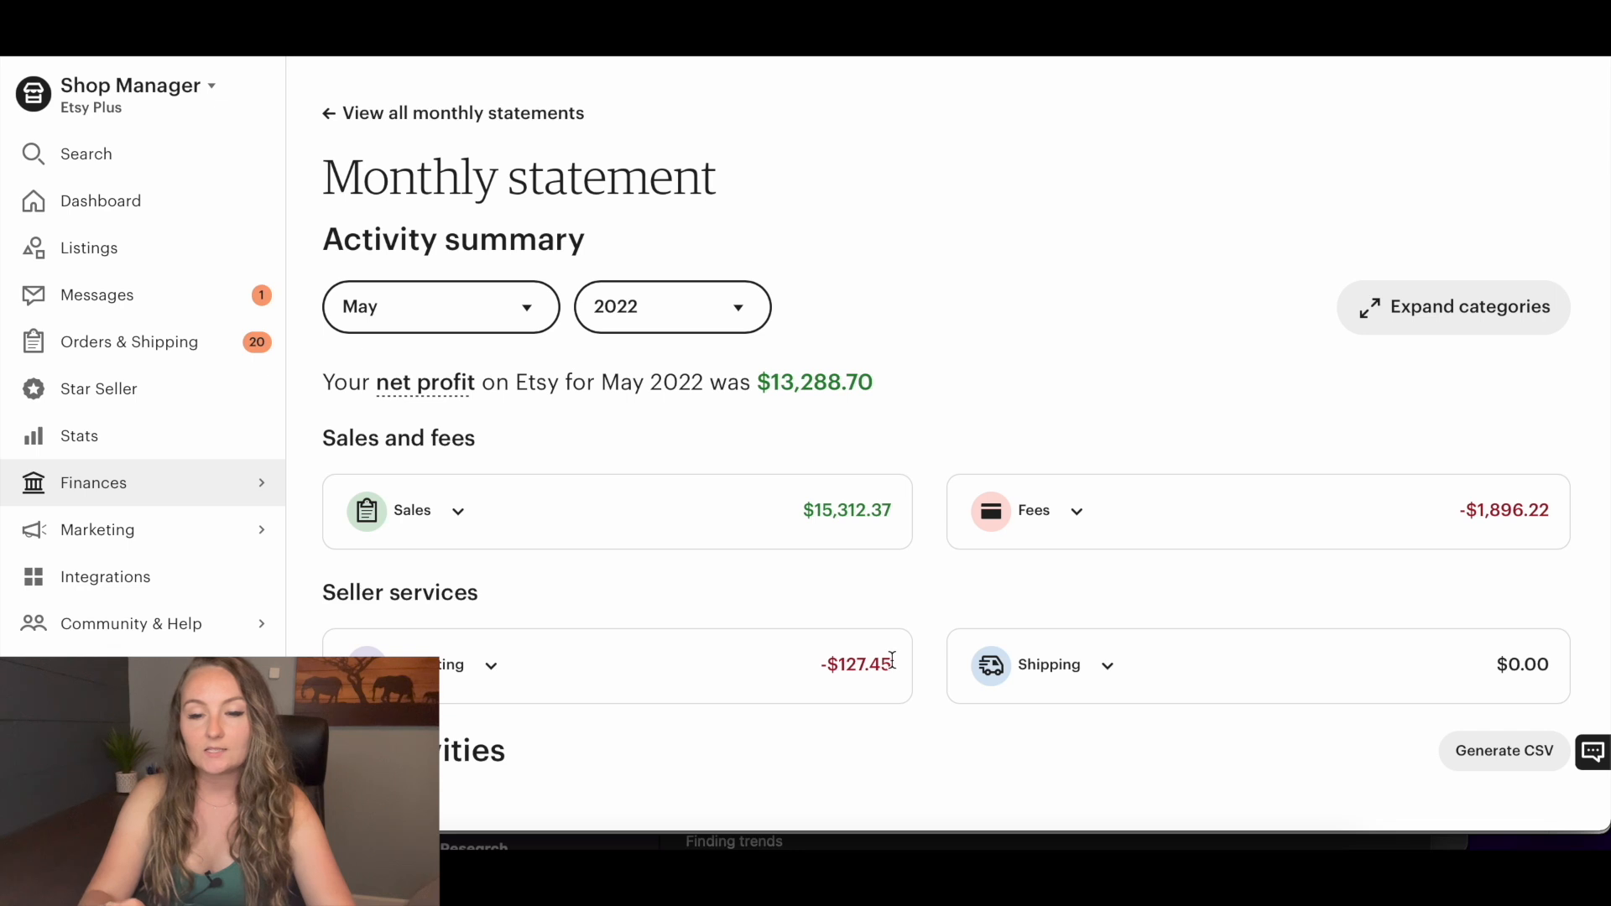
mouse_move(893, 662)
left_mouse_down()
mouse_move(836, 665)
mouse_move(905, 663)
mouse_move(891, 660)
left_mouse_up()
key("ctrl+c")
left_click(839, 665)
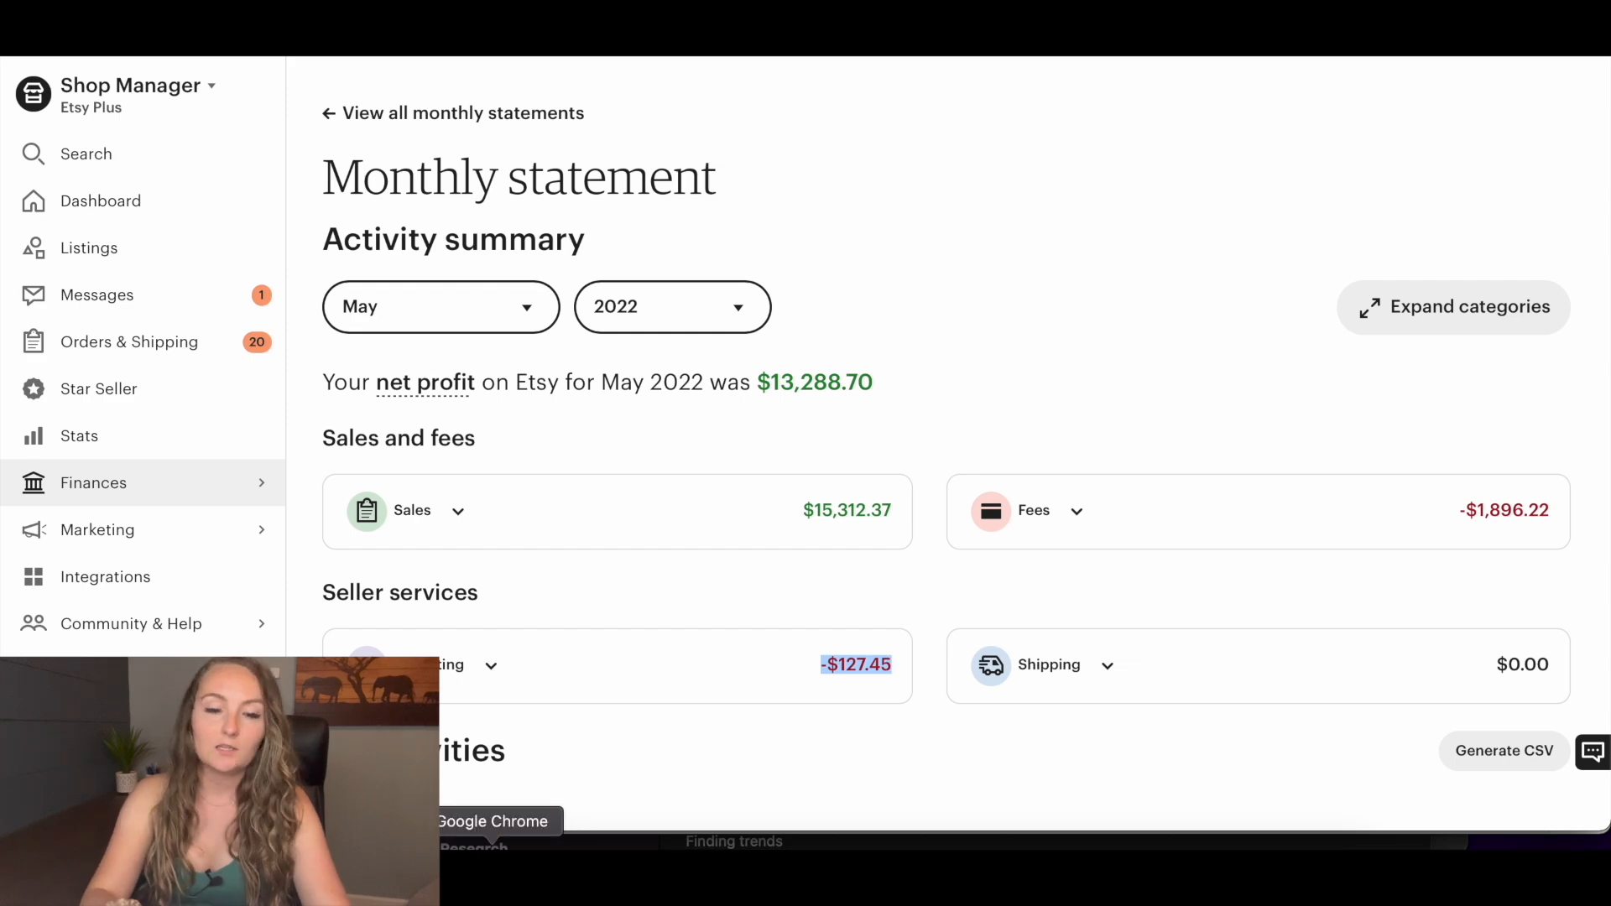
left_click(492, 846)
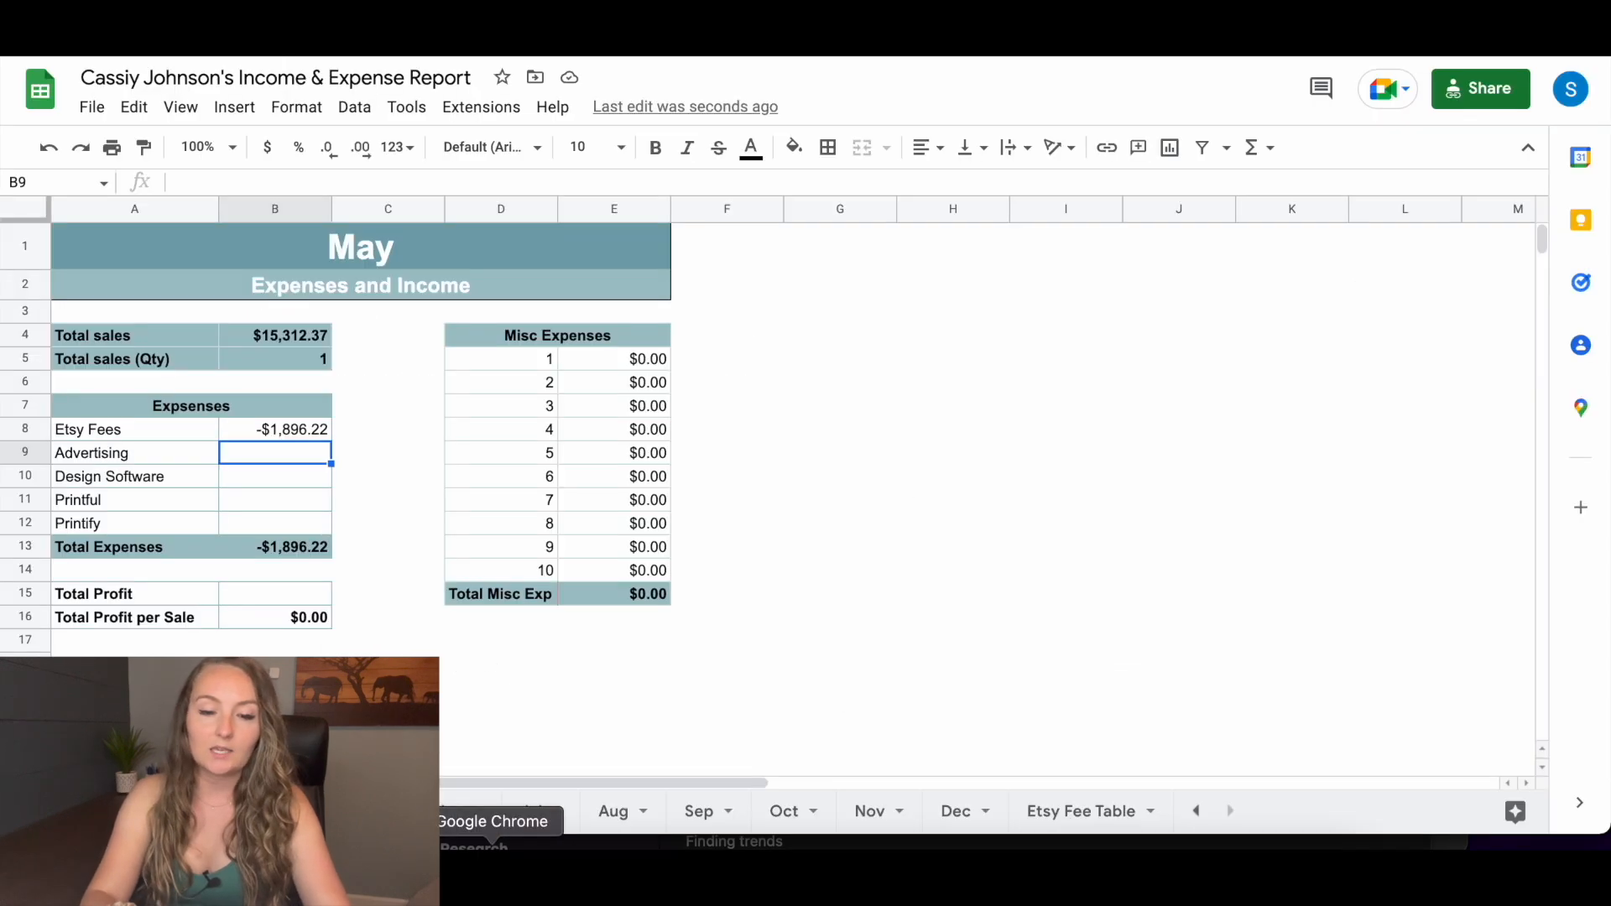
double_click(285, 464)
key("ctrl+v")
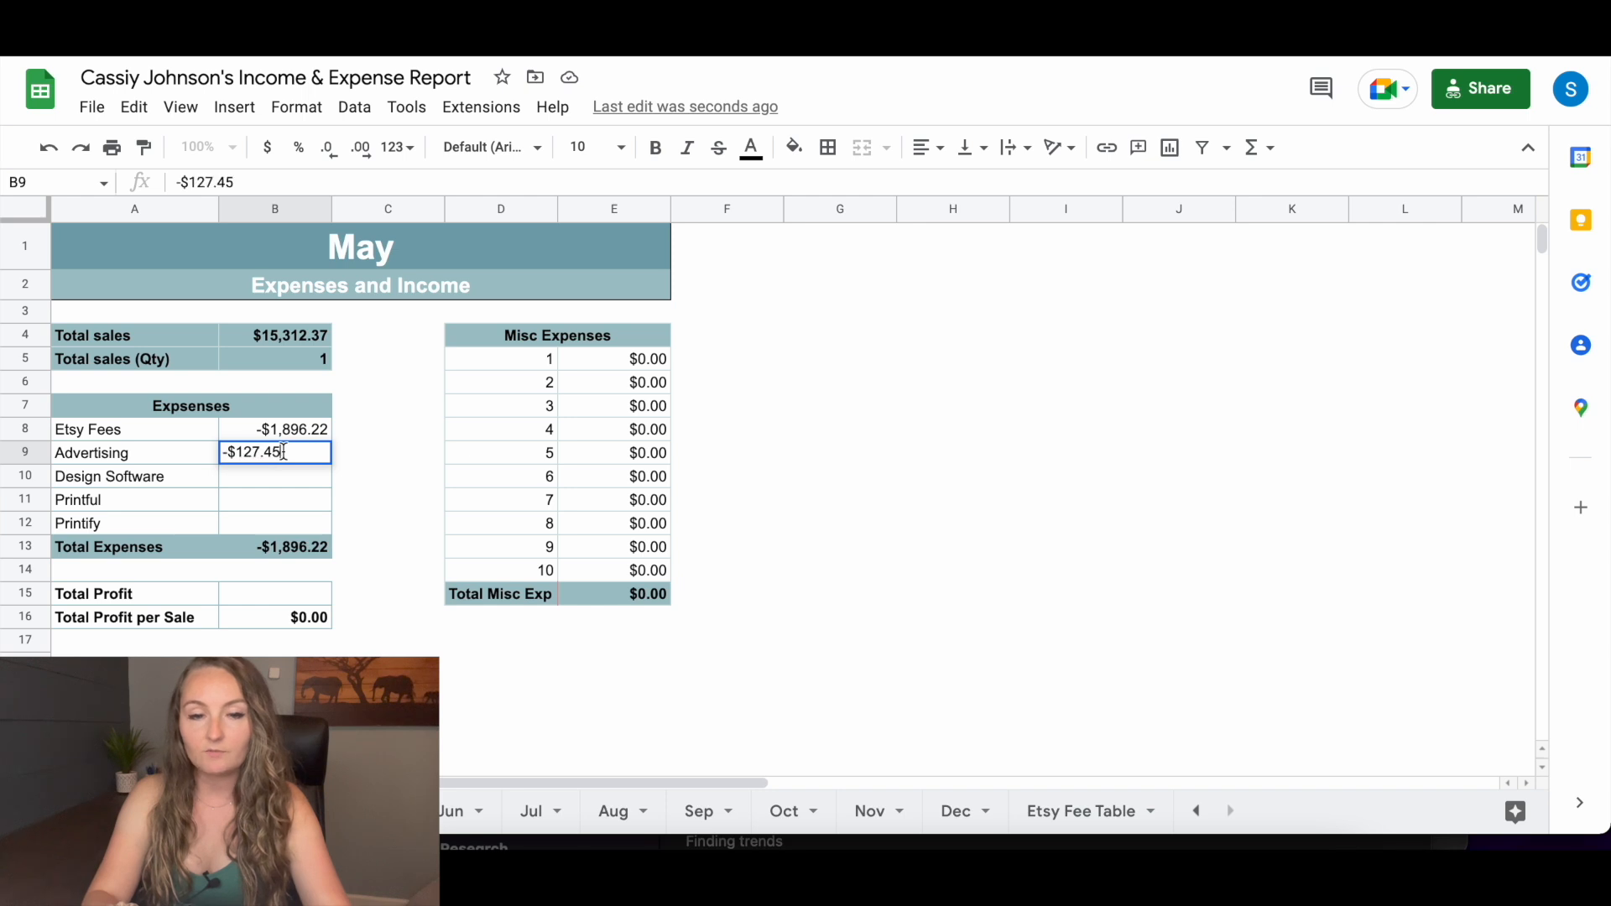
key("Return")
left_click(274, 456)
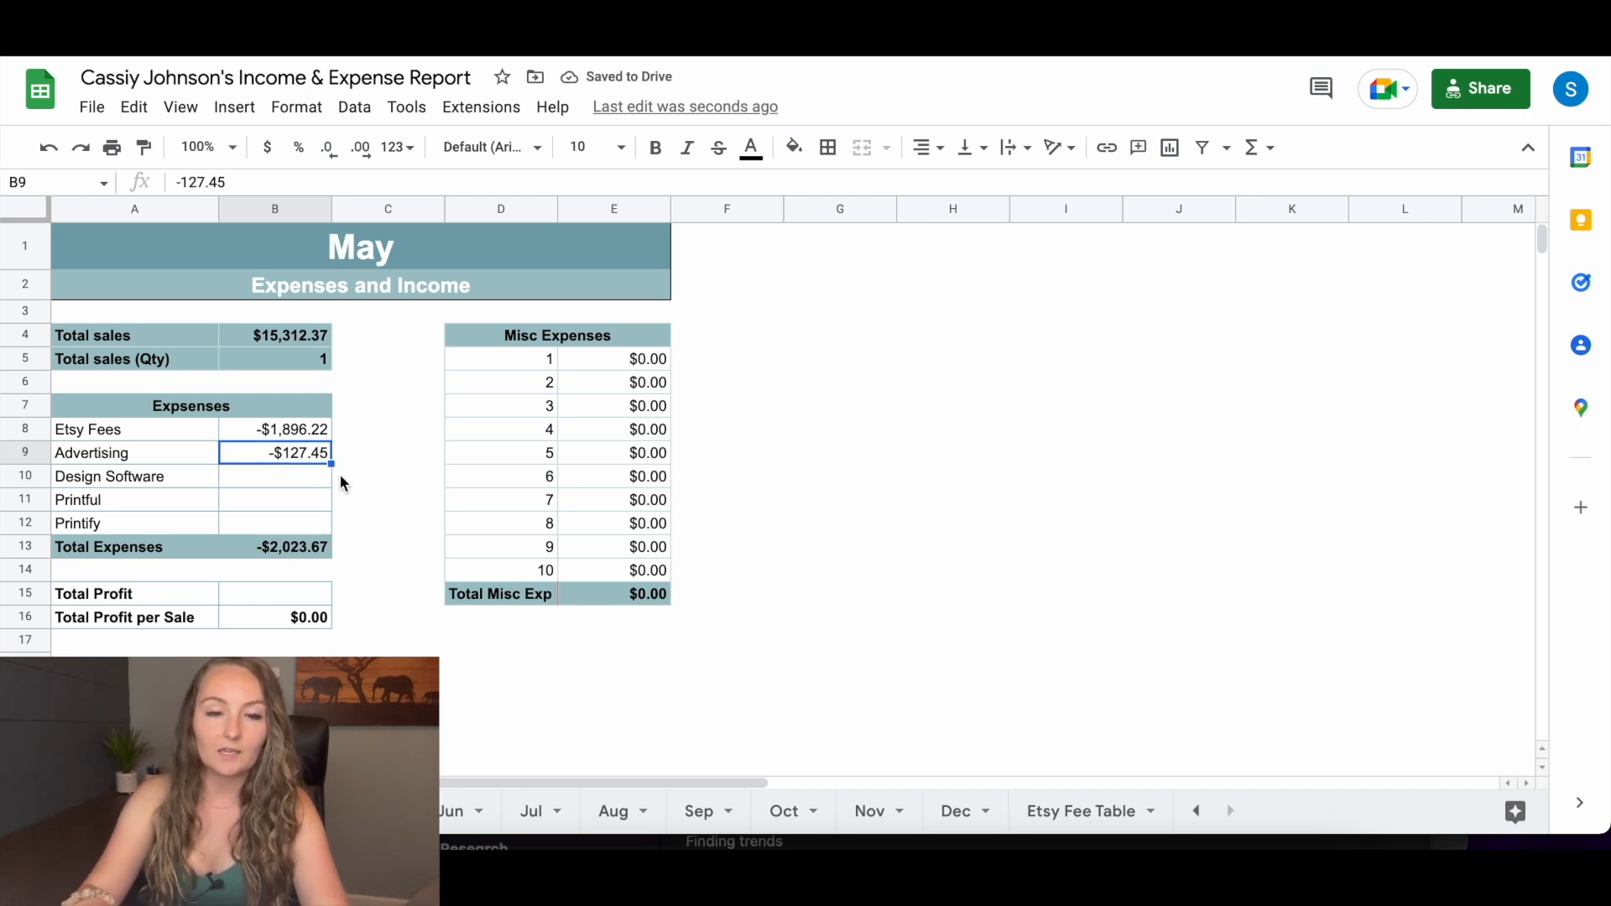
left_click(261, 422)
left_click(294, 462)
left_click(296, 475)
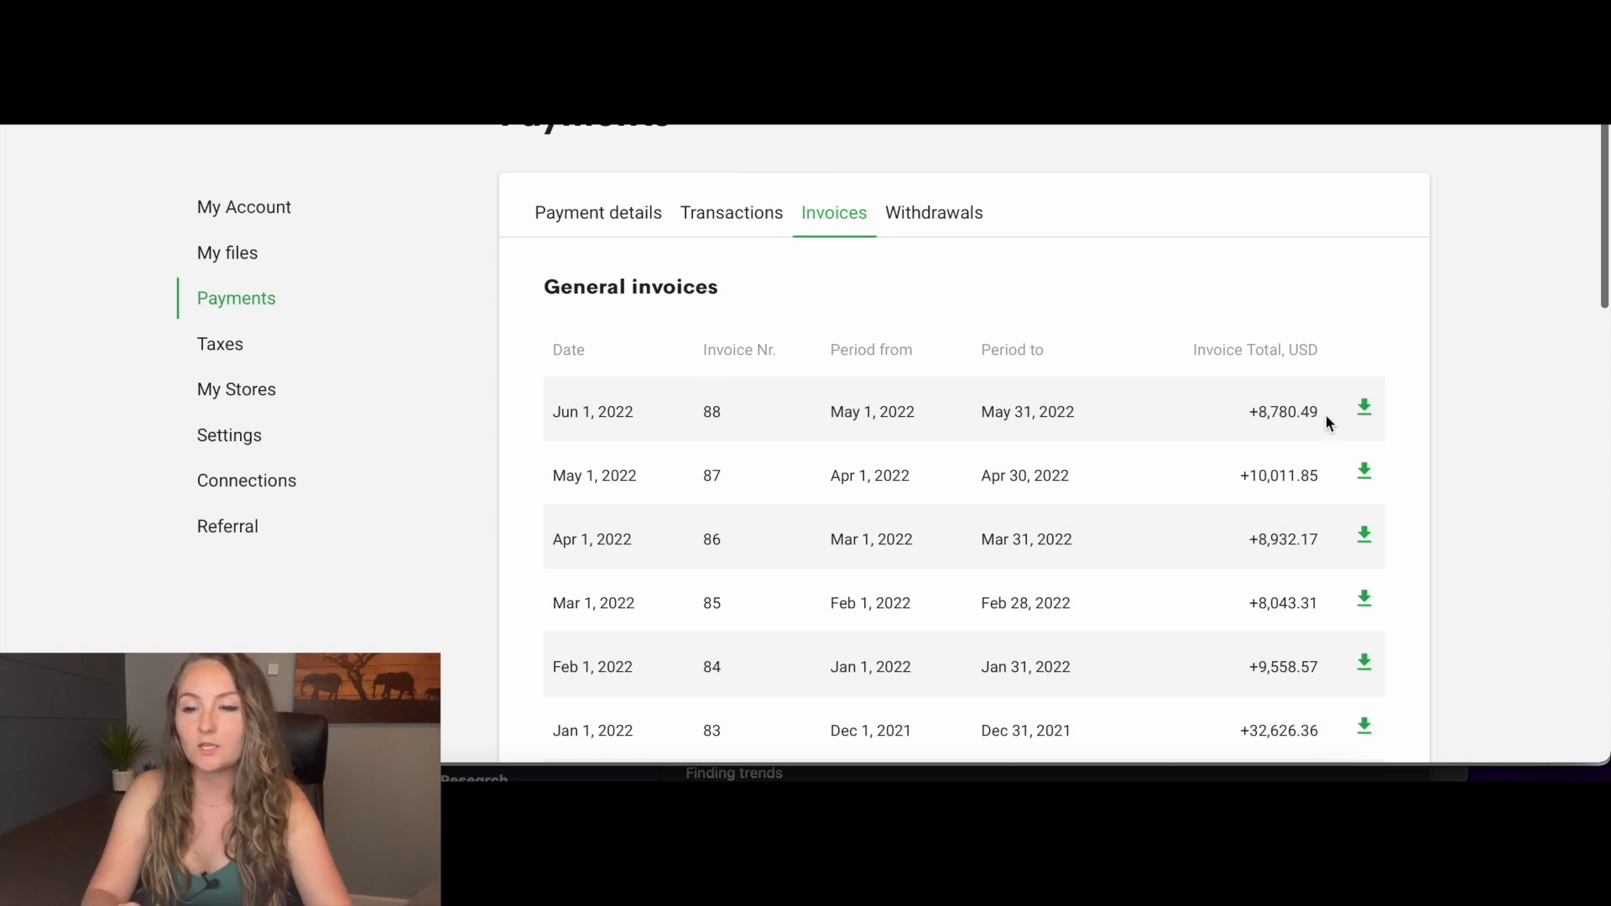
Take the invoice total for the May 1–31, 2022 period and enter $8,780.49 as the May sheet's Printify expense
left_click_drag(1321, 410, 1262, 409)
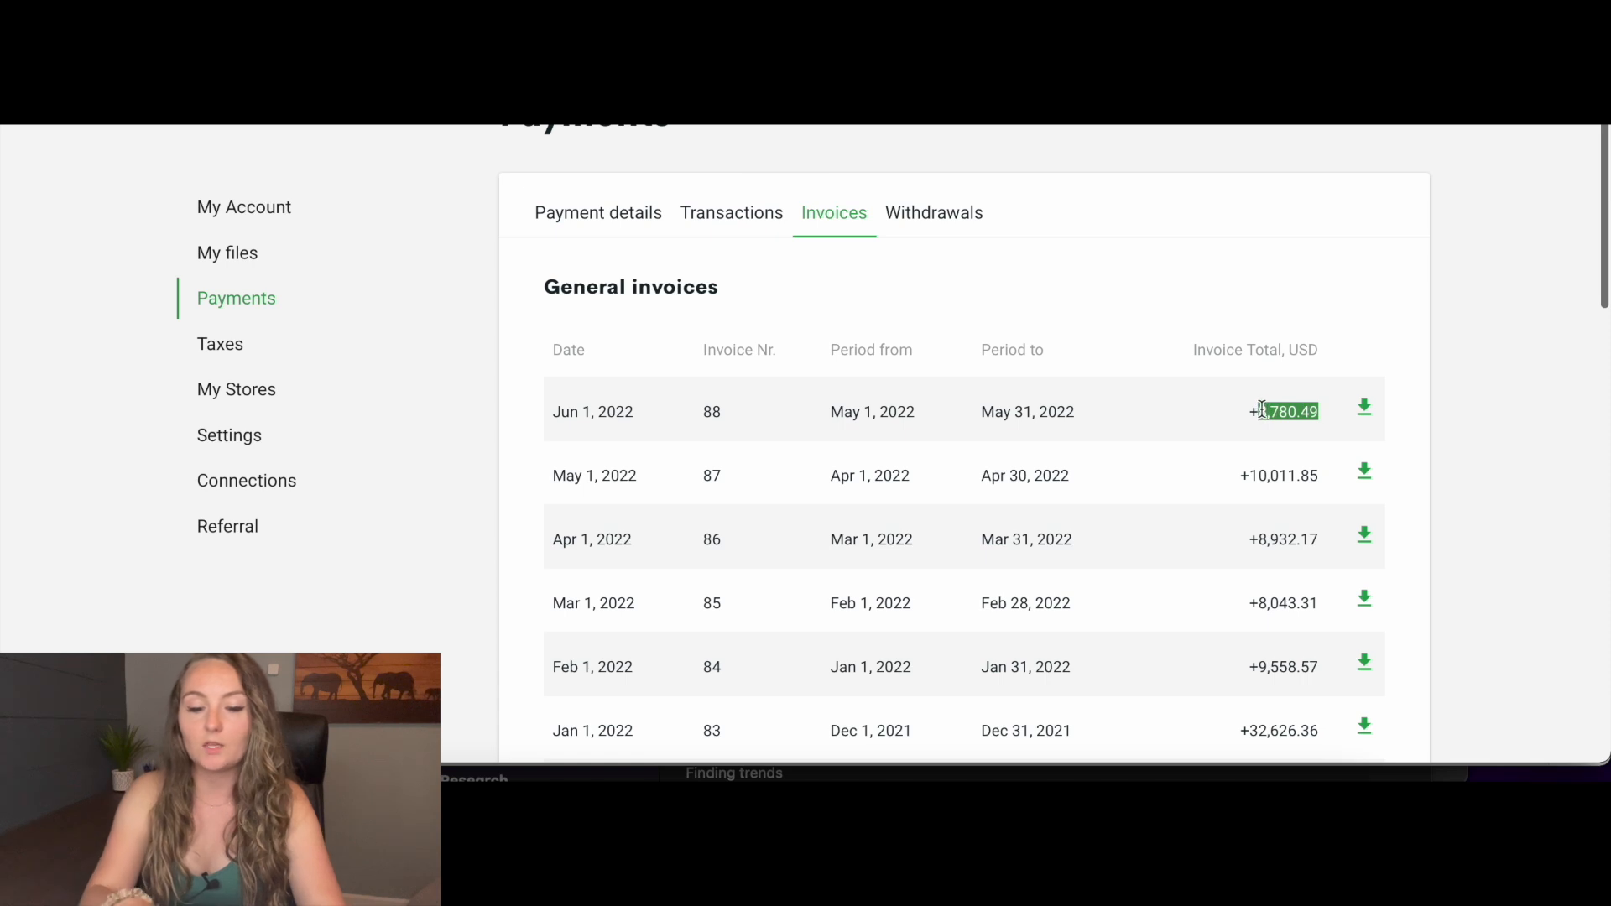
left_click(1487, 371)
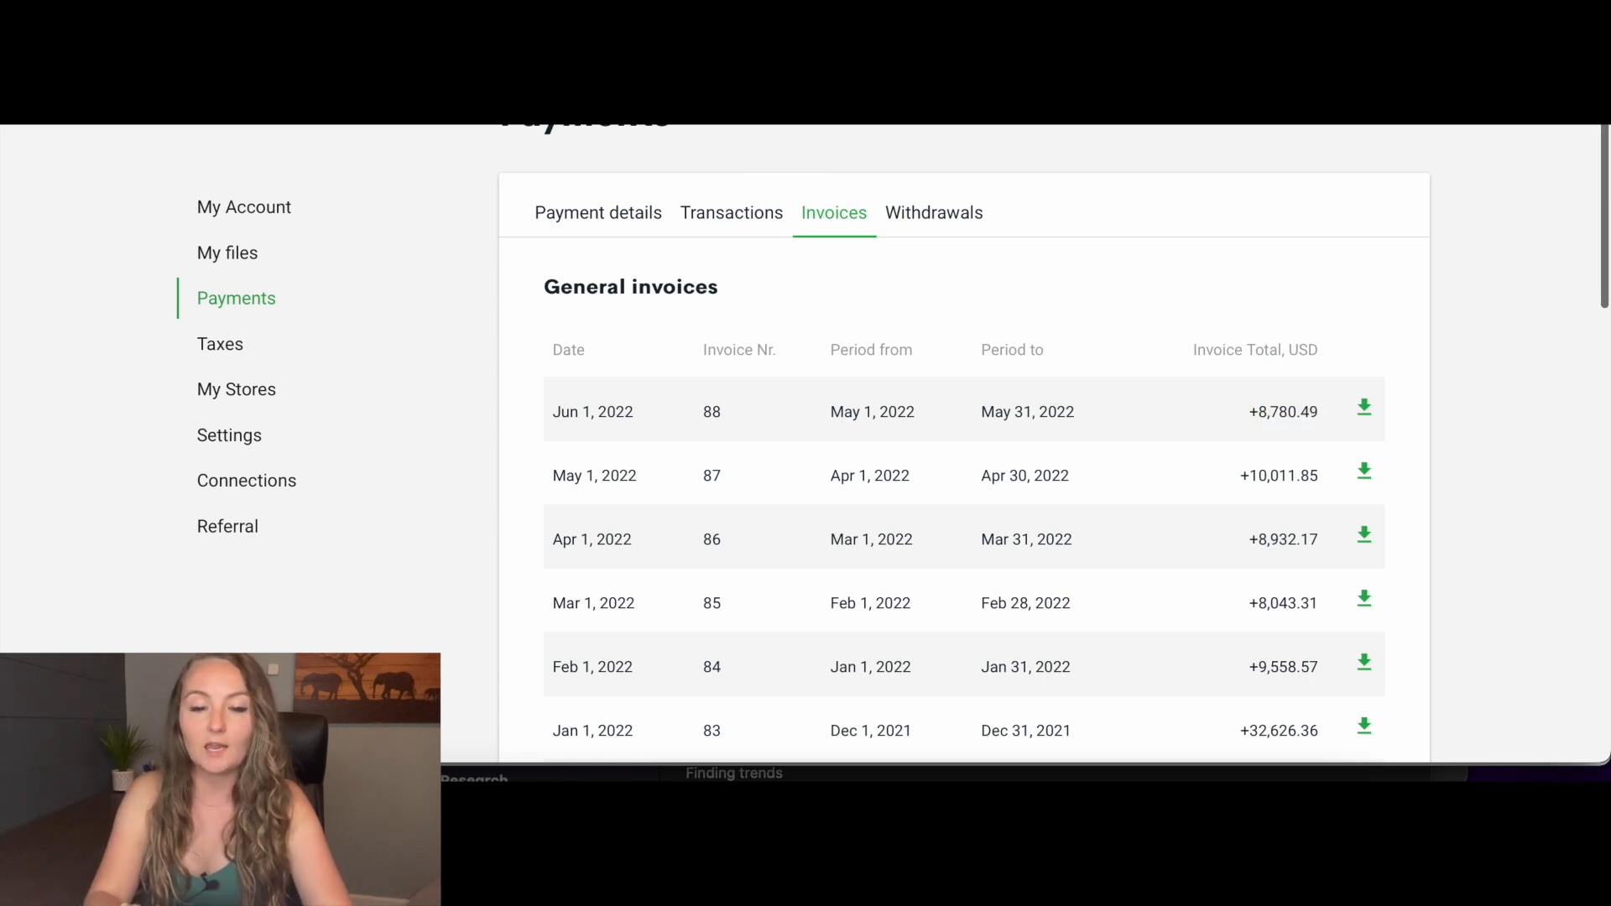
left_click(492, 809)
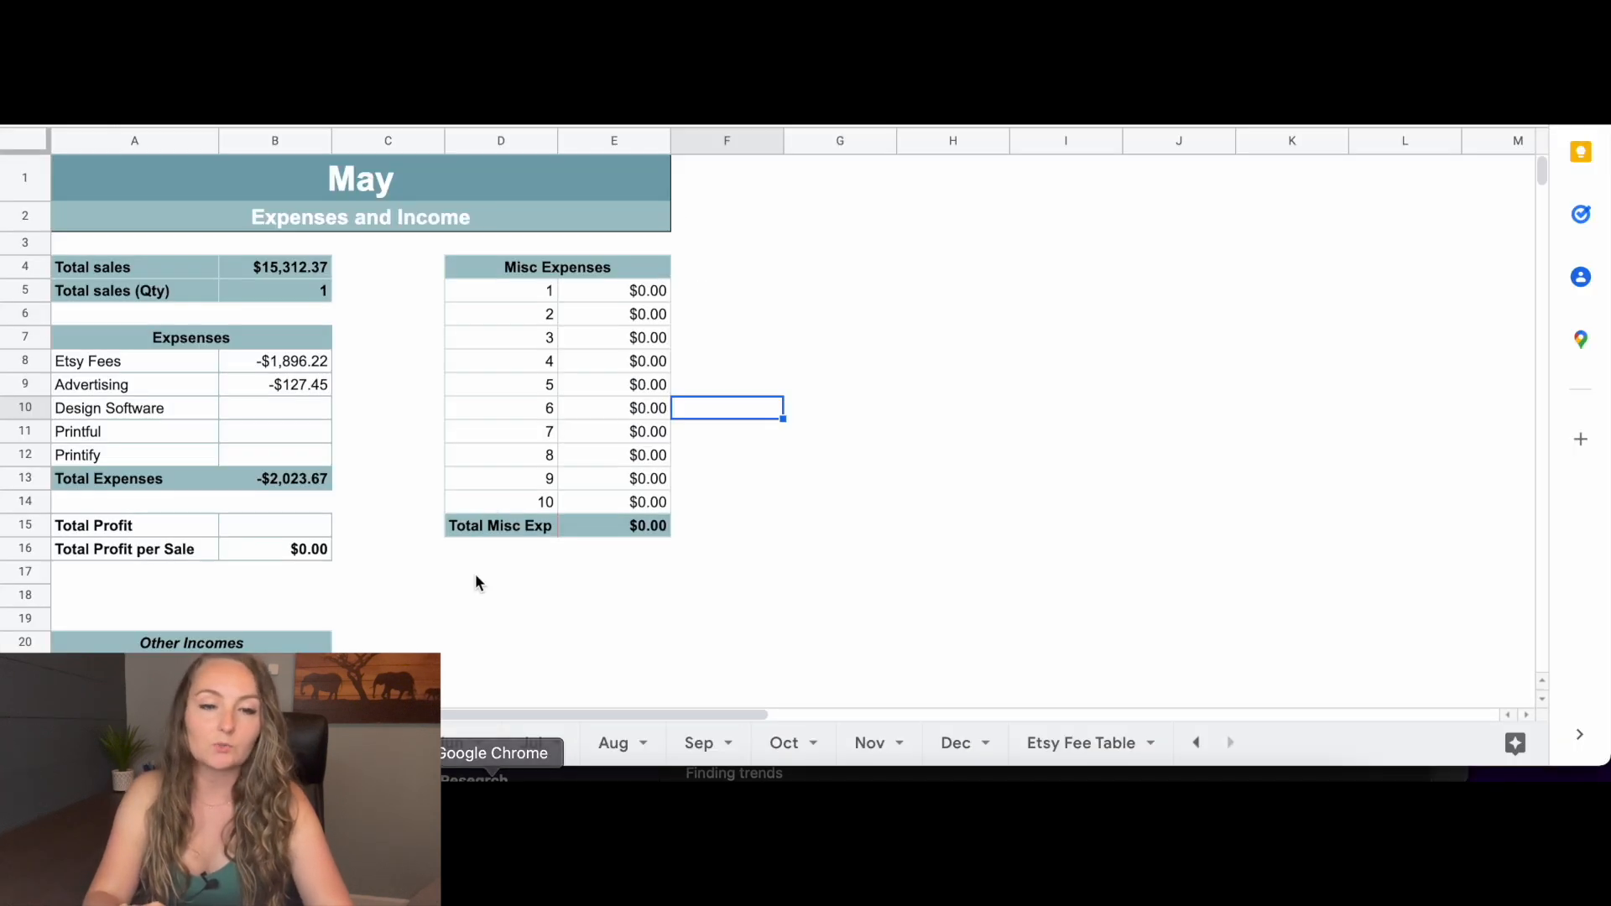
left_click(295, 455)
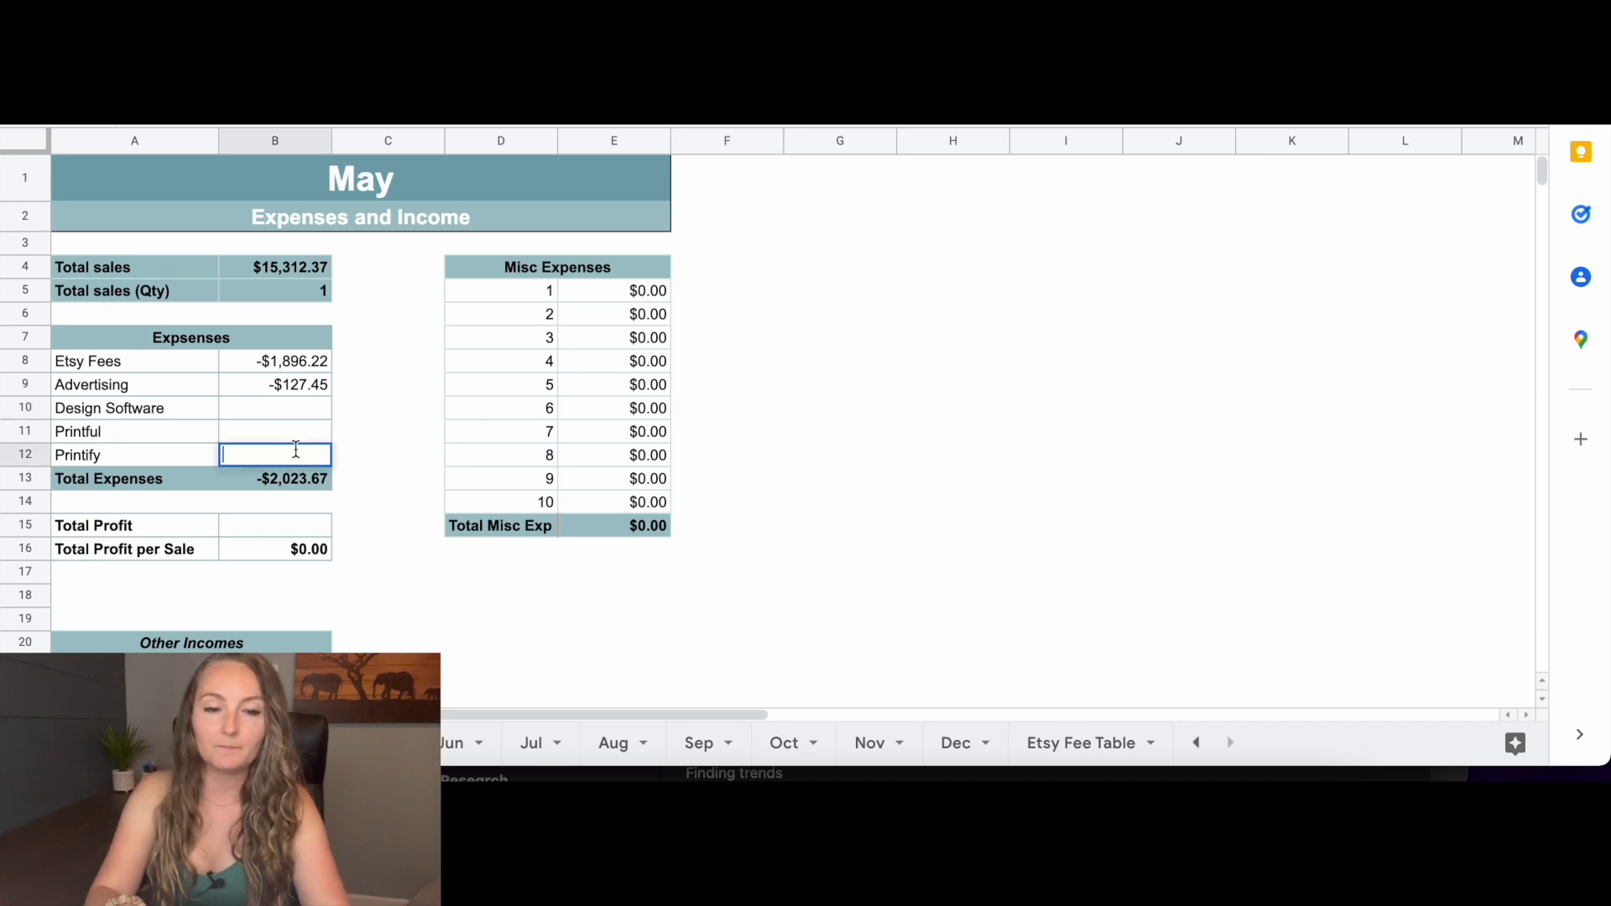
type("$8,780.49")
key("Return")
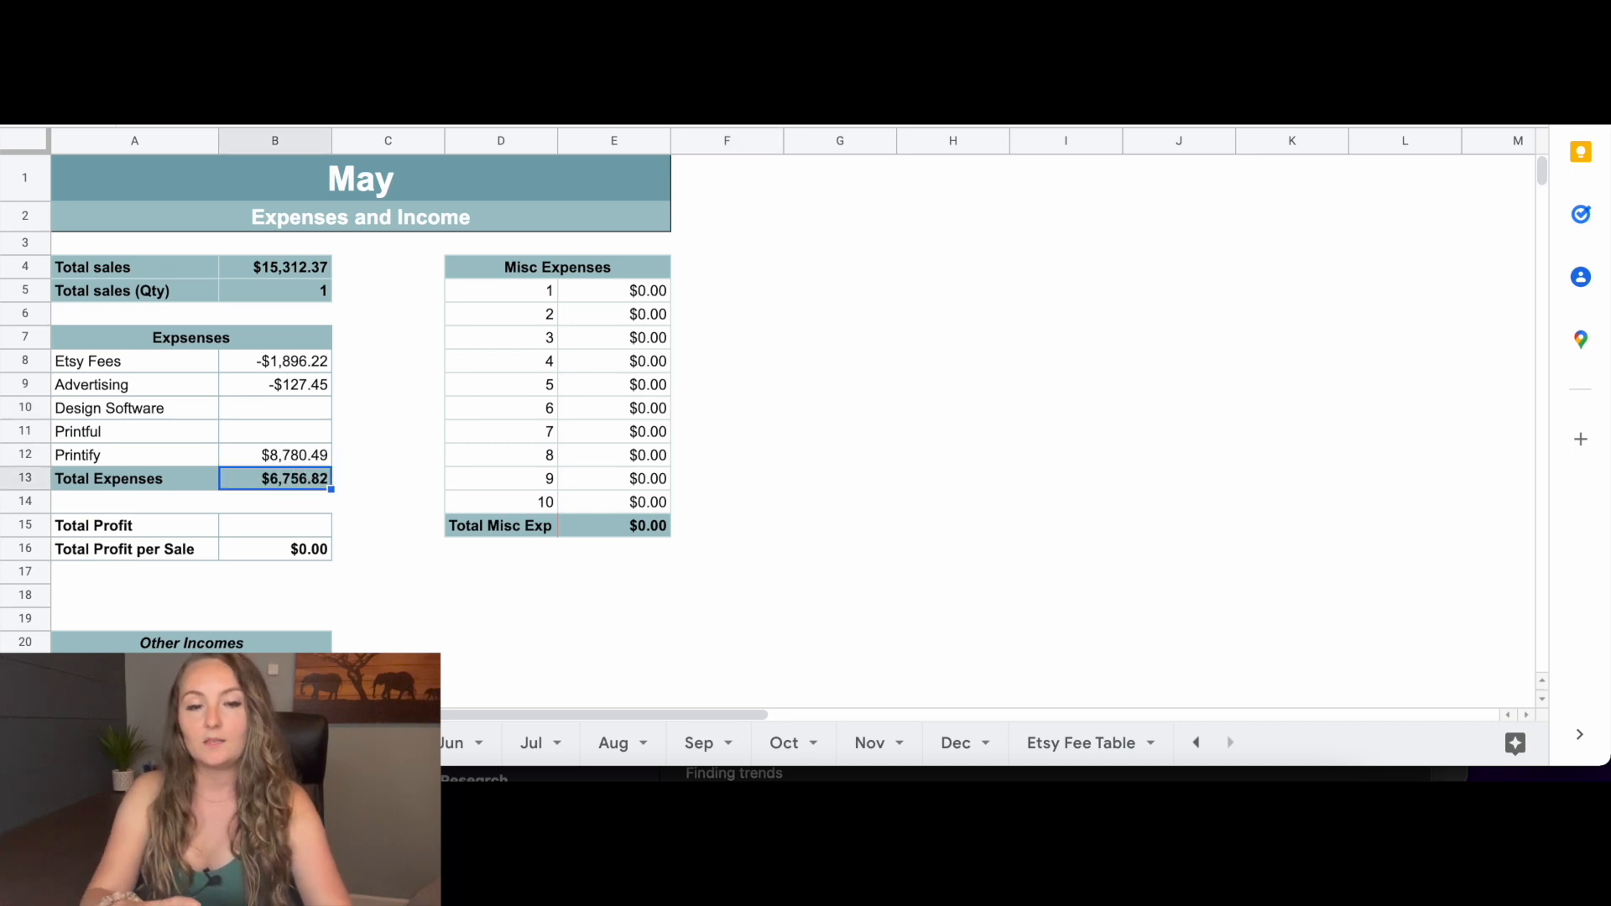
left_click(370, 388)
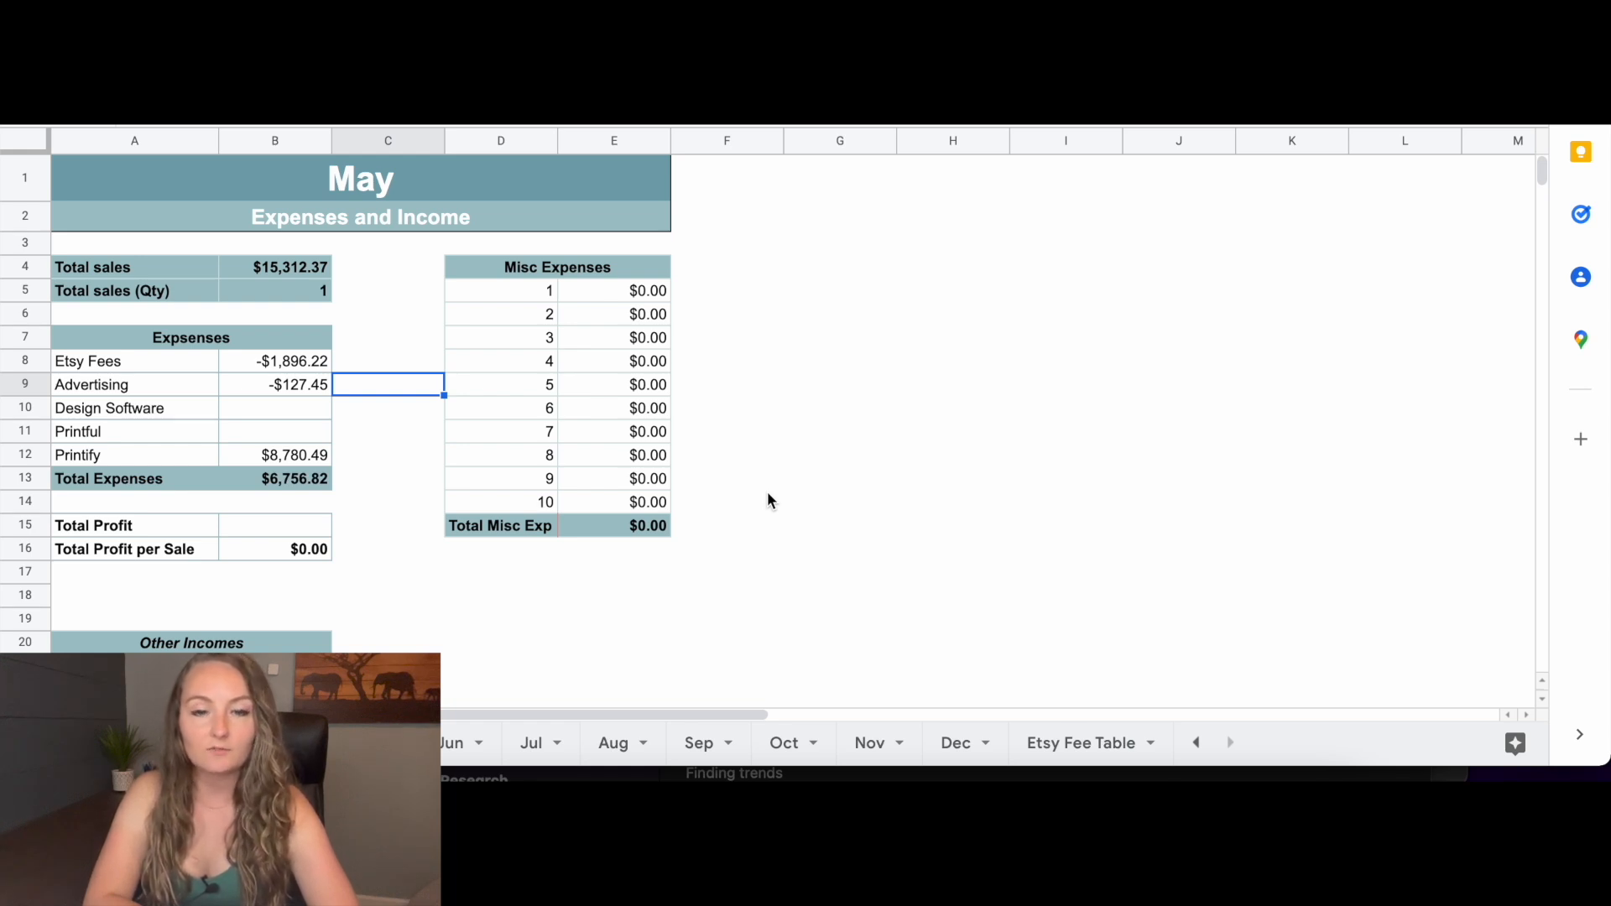
left_click(527, 285)
left_click(524, 315)
left_click(524, 356)
left_click(235, 407)
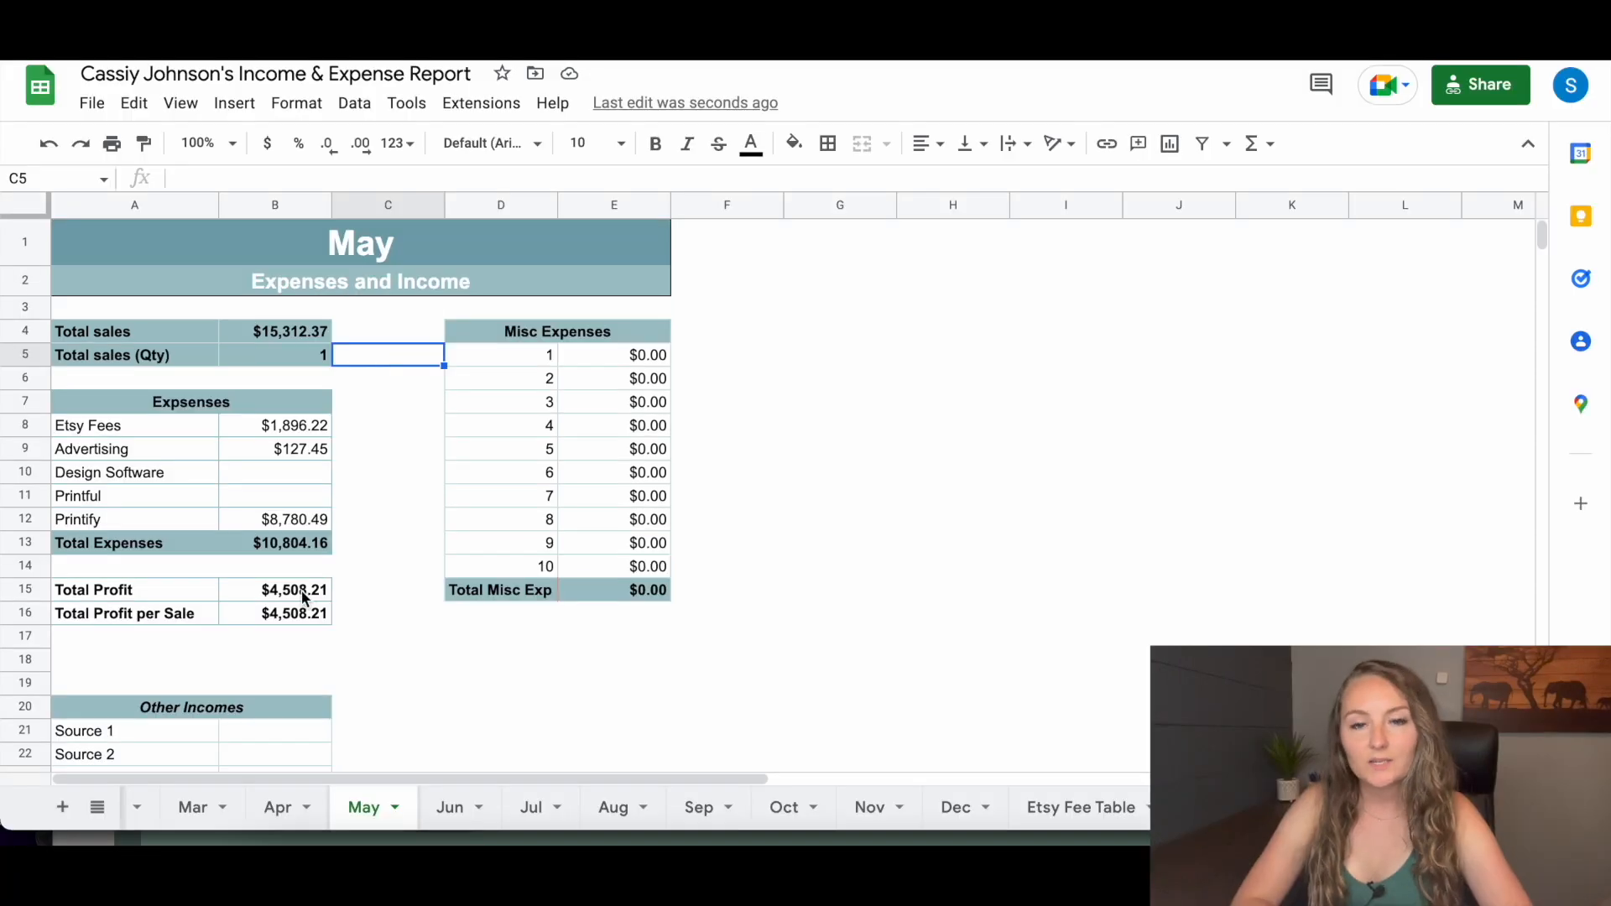
Check the May sheet's Total Profit formula and set the Total sales (Qty) to 400
left_click(304, 596)
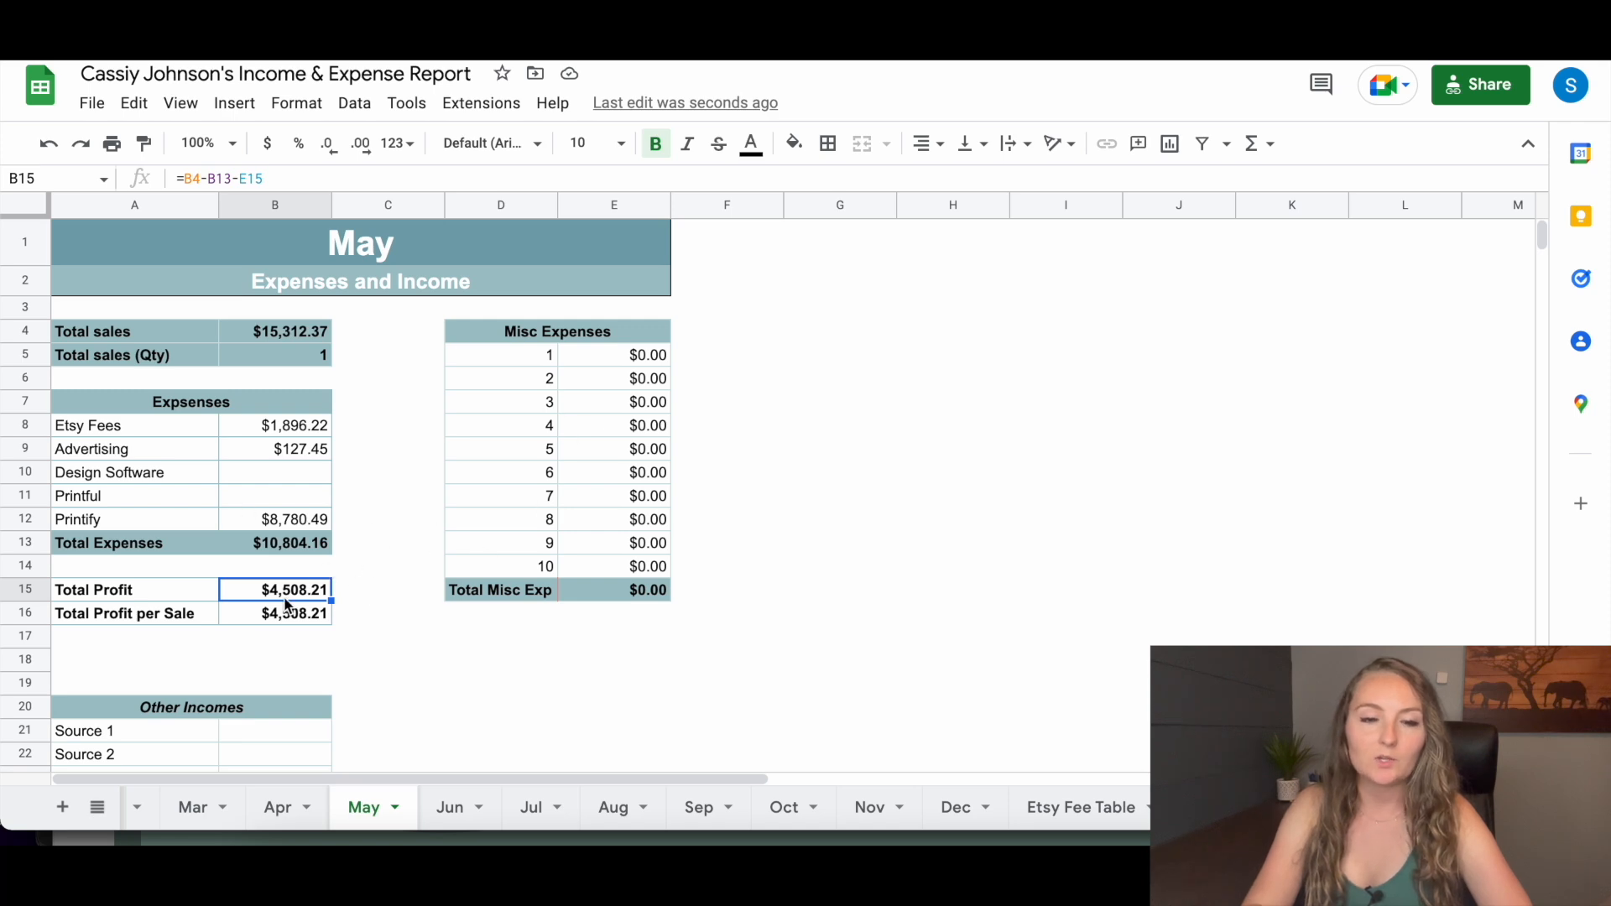
left_click(326, 356)
double_click(324, 356)
key("BackSpace")
type("400")
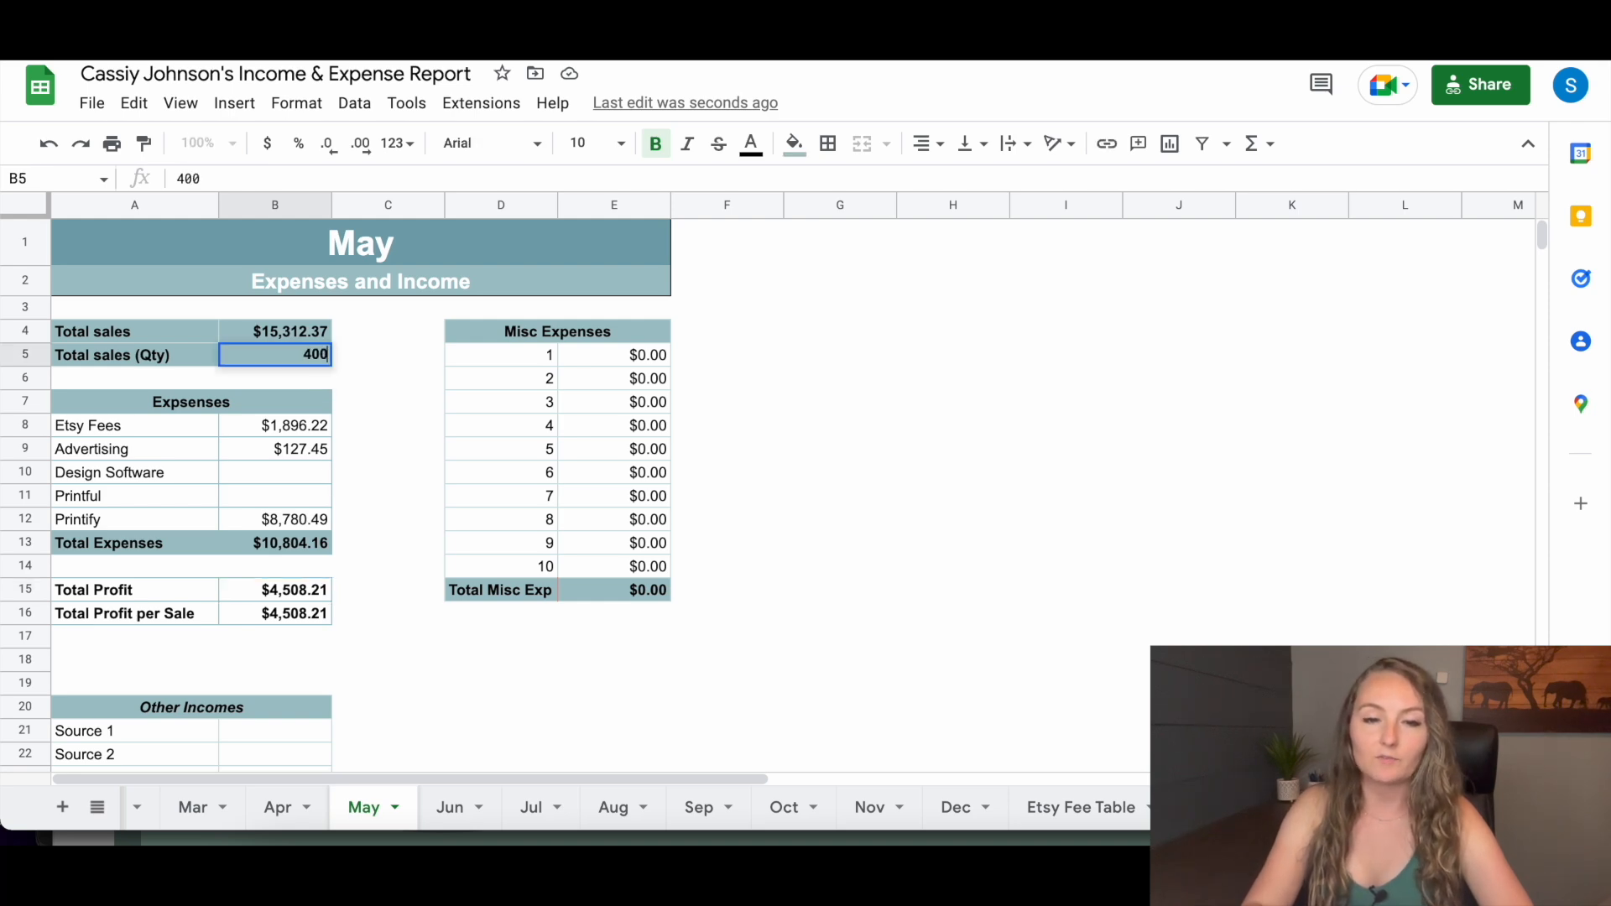
key("Return")
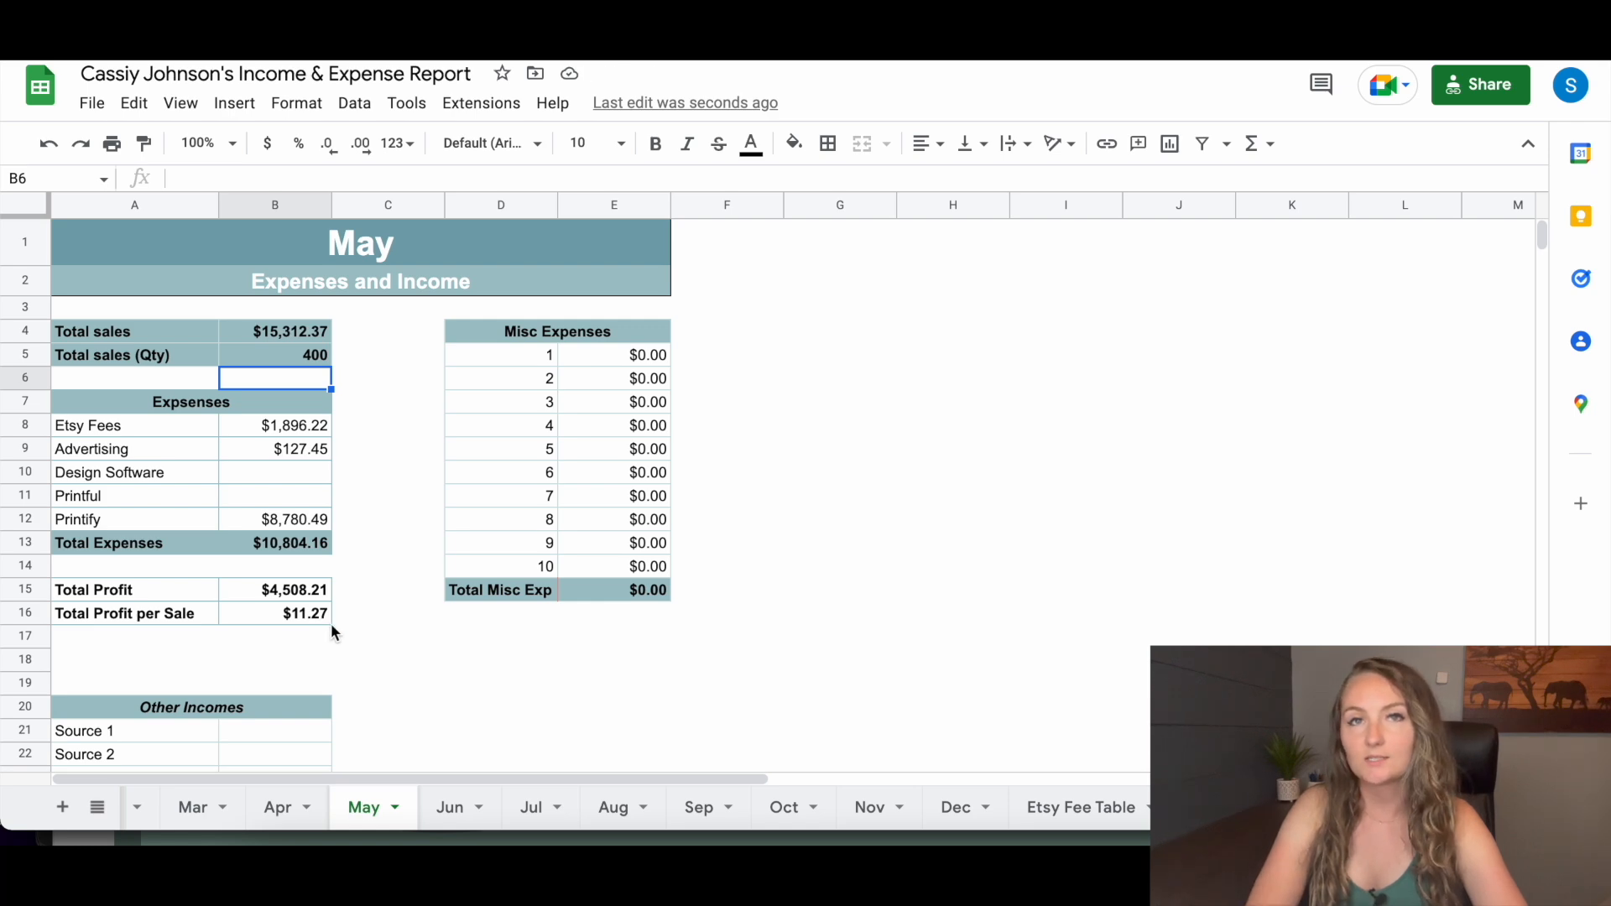
Look at the Other Incomes section of the May sheet, and open the YTD summary sheet
scroll(248, 696, "down", 2)
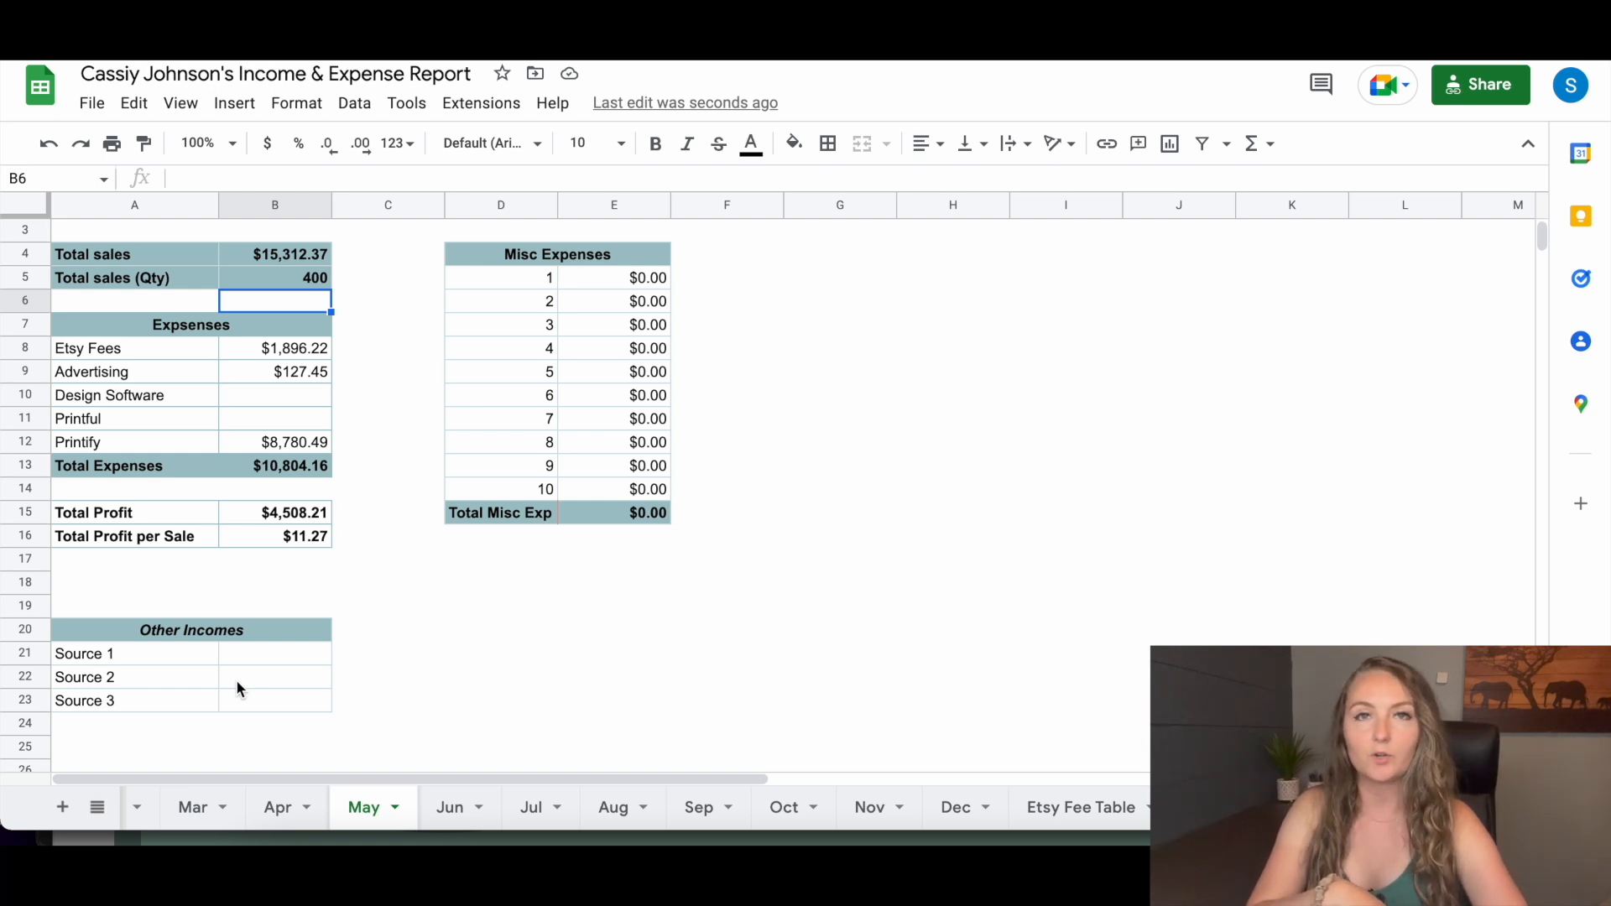
left_click(244, 654)
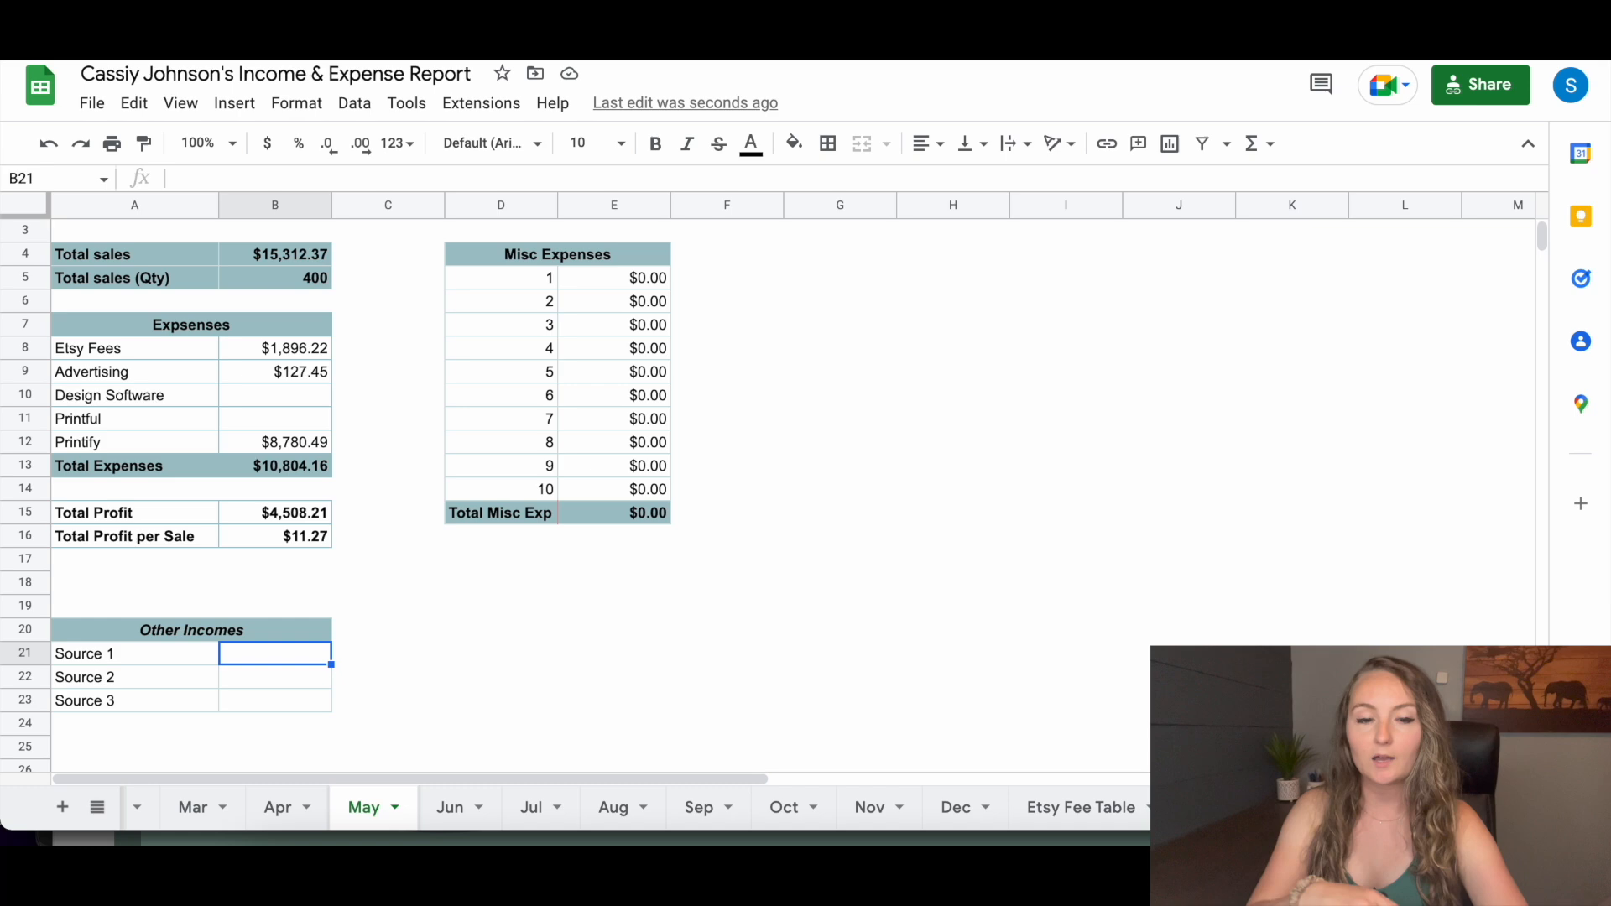
scroll(620, 807, "left", 10)
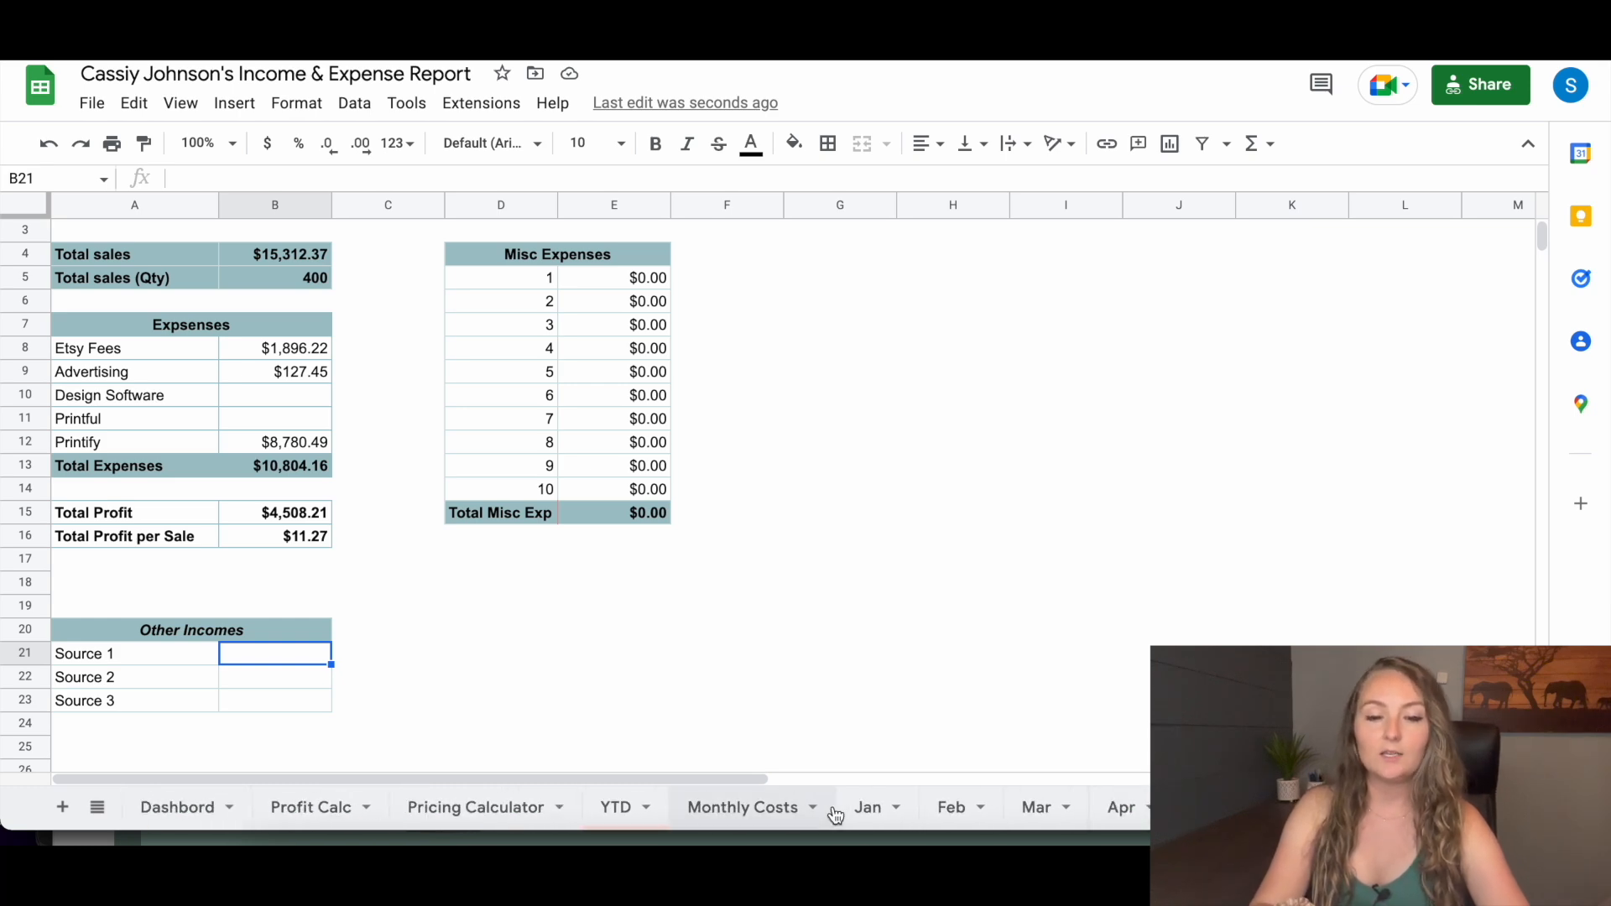
left_click(621, 812)
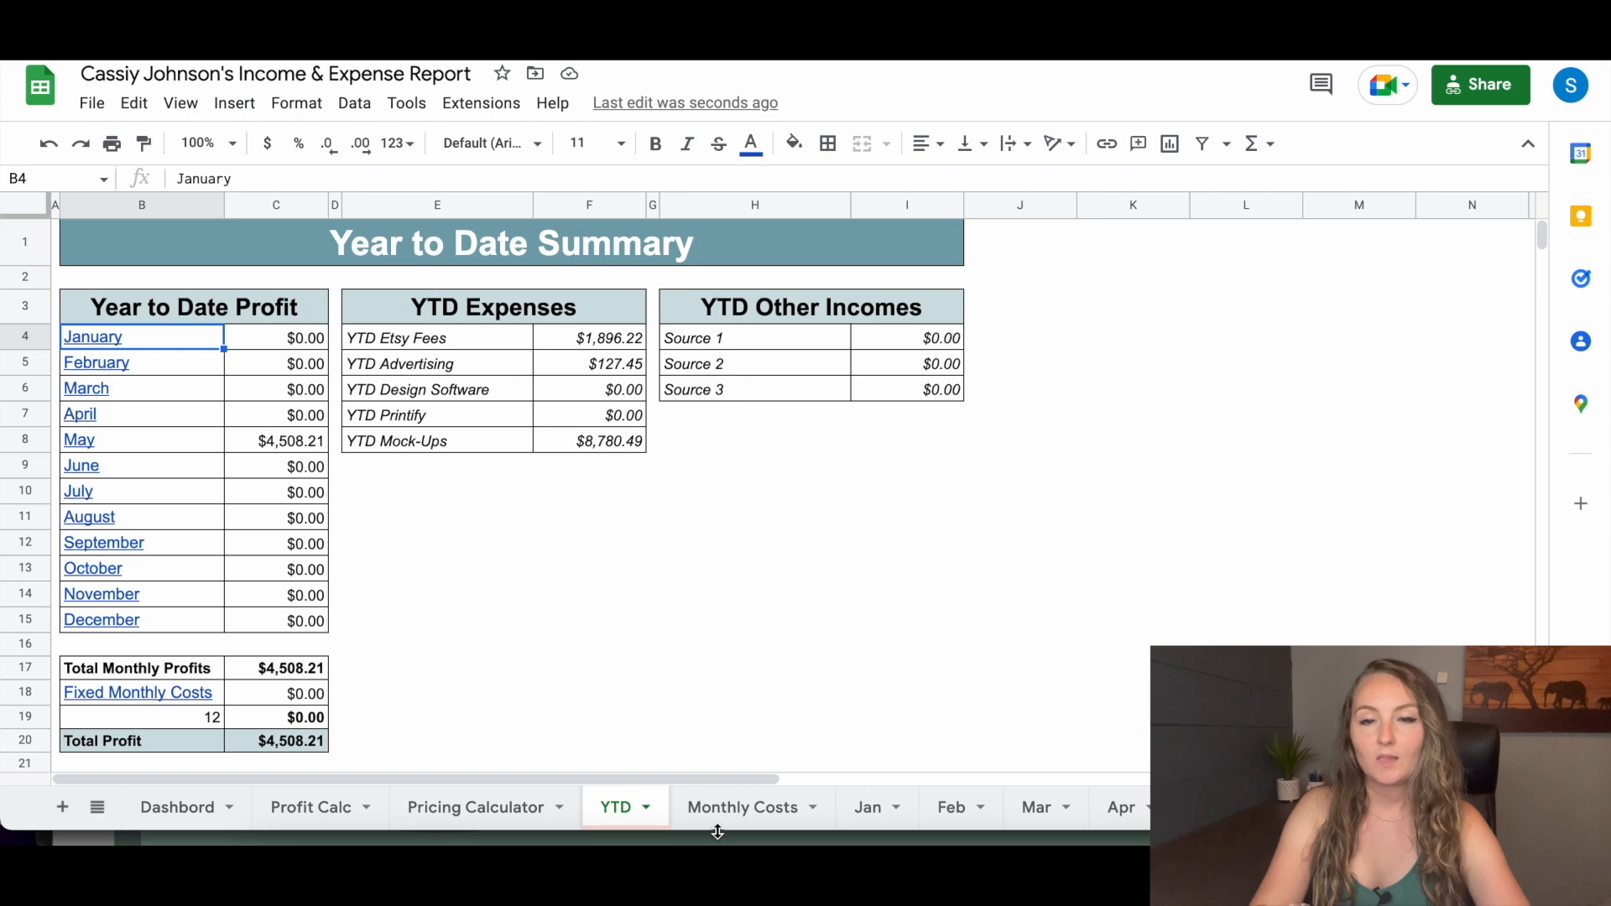
On the Monthly Costs sheet, enter $10 as the amount of the first recurring monthly expense
left_click(750, 805)
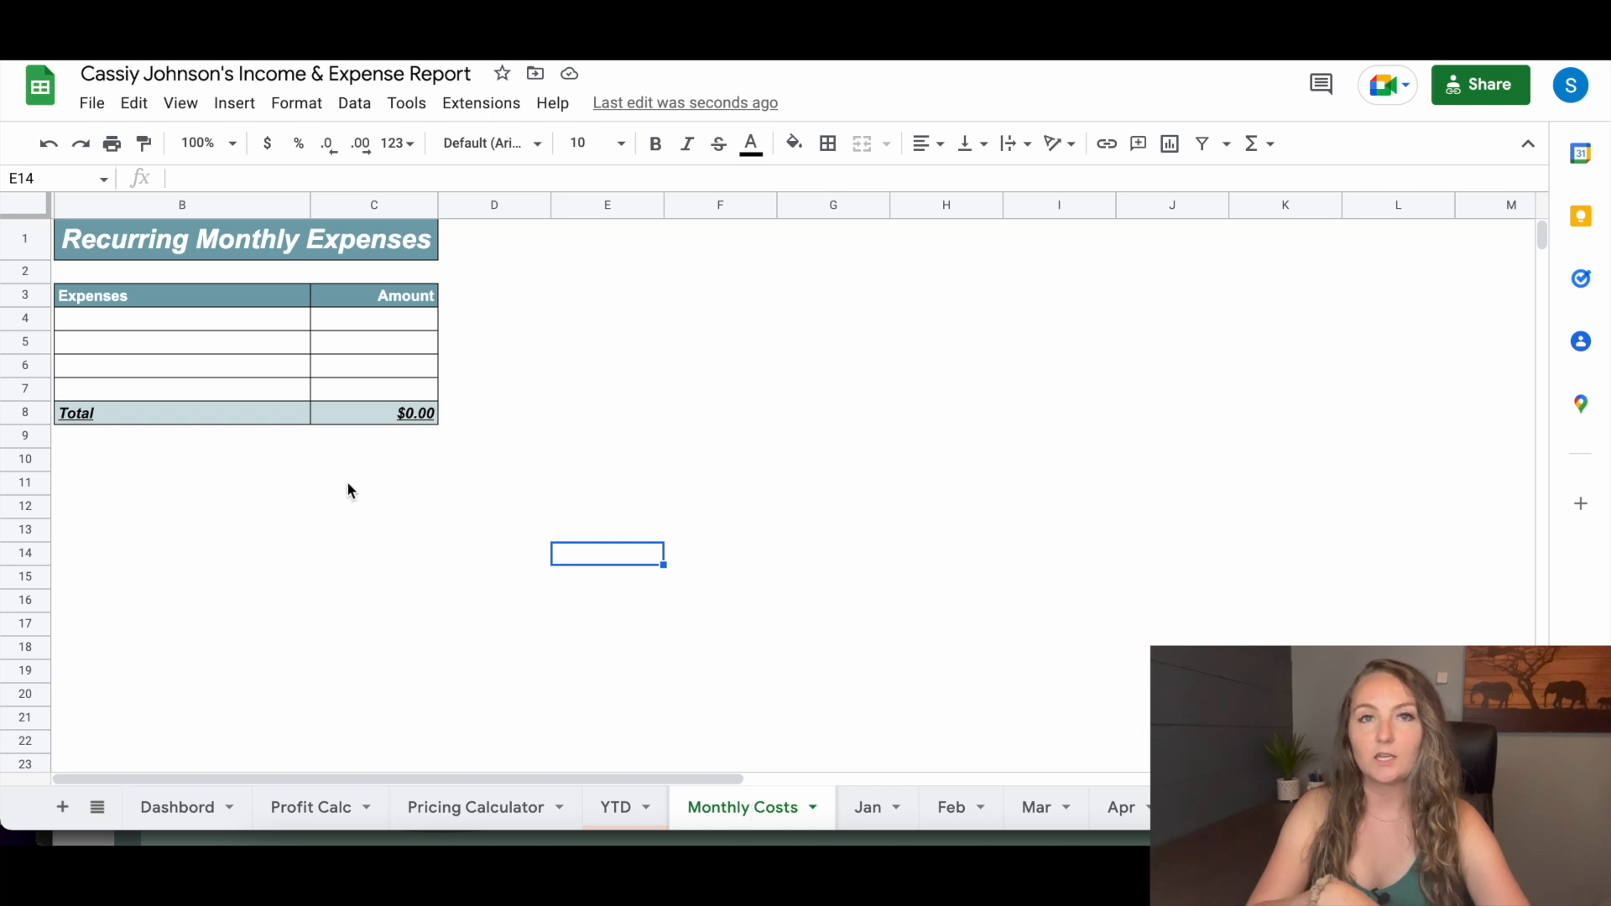
left_click(239, 315)
left_click(358, 320)
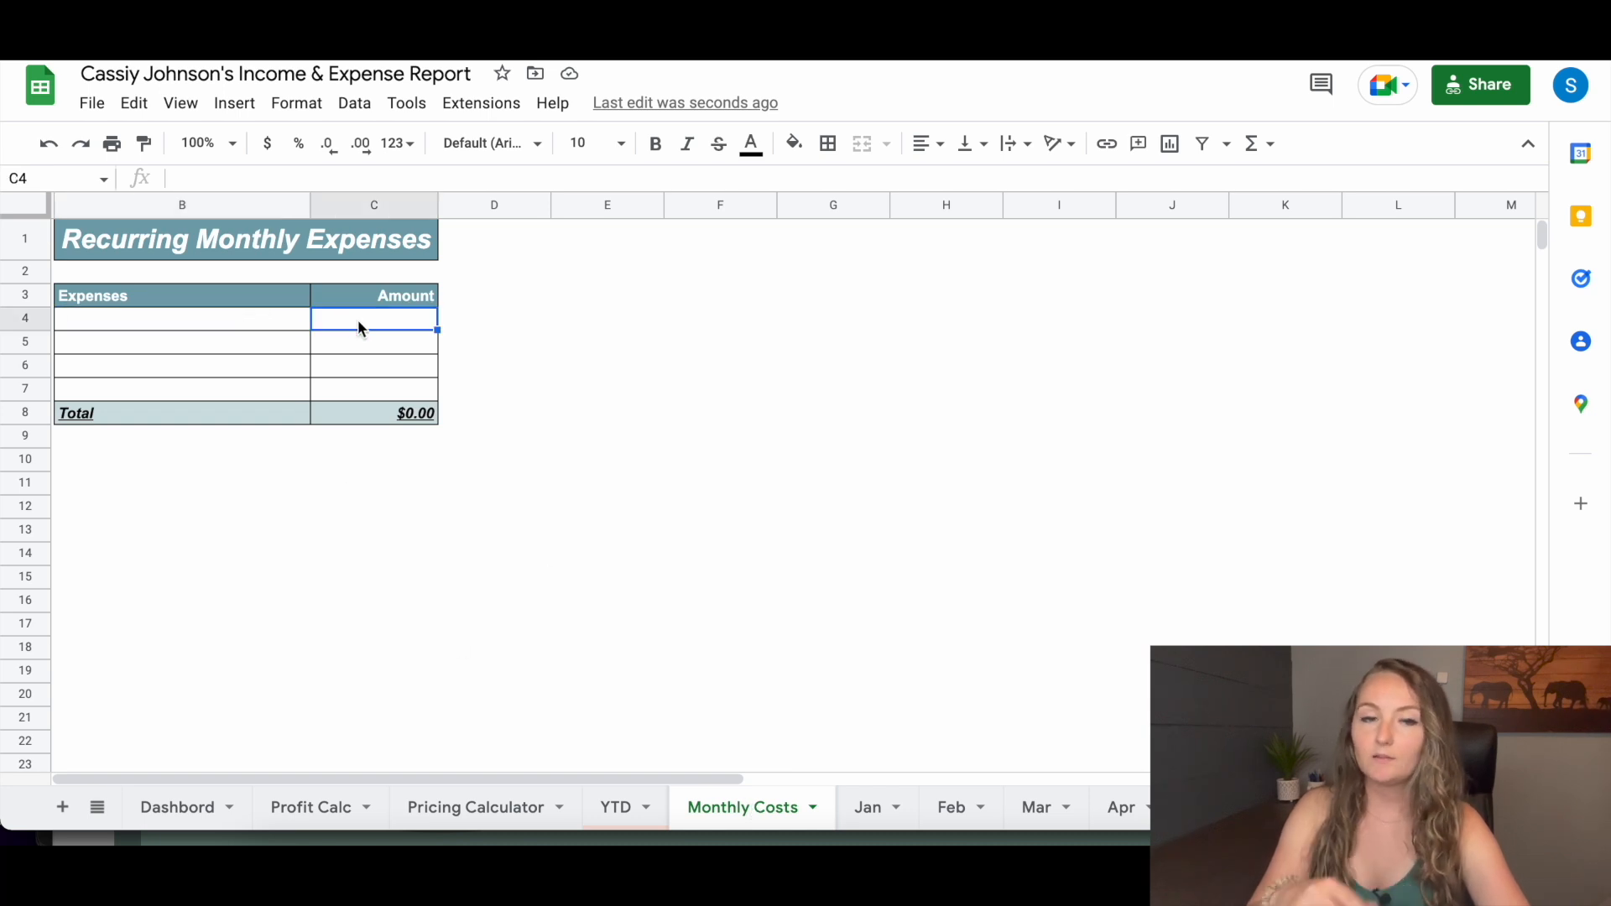
type("416")
key("BackSpace")
key("BackSpace")
key("BackSpace")
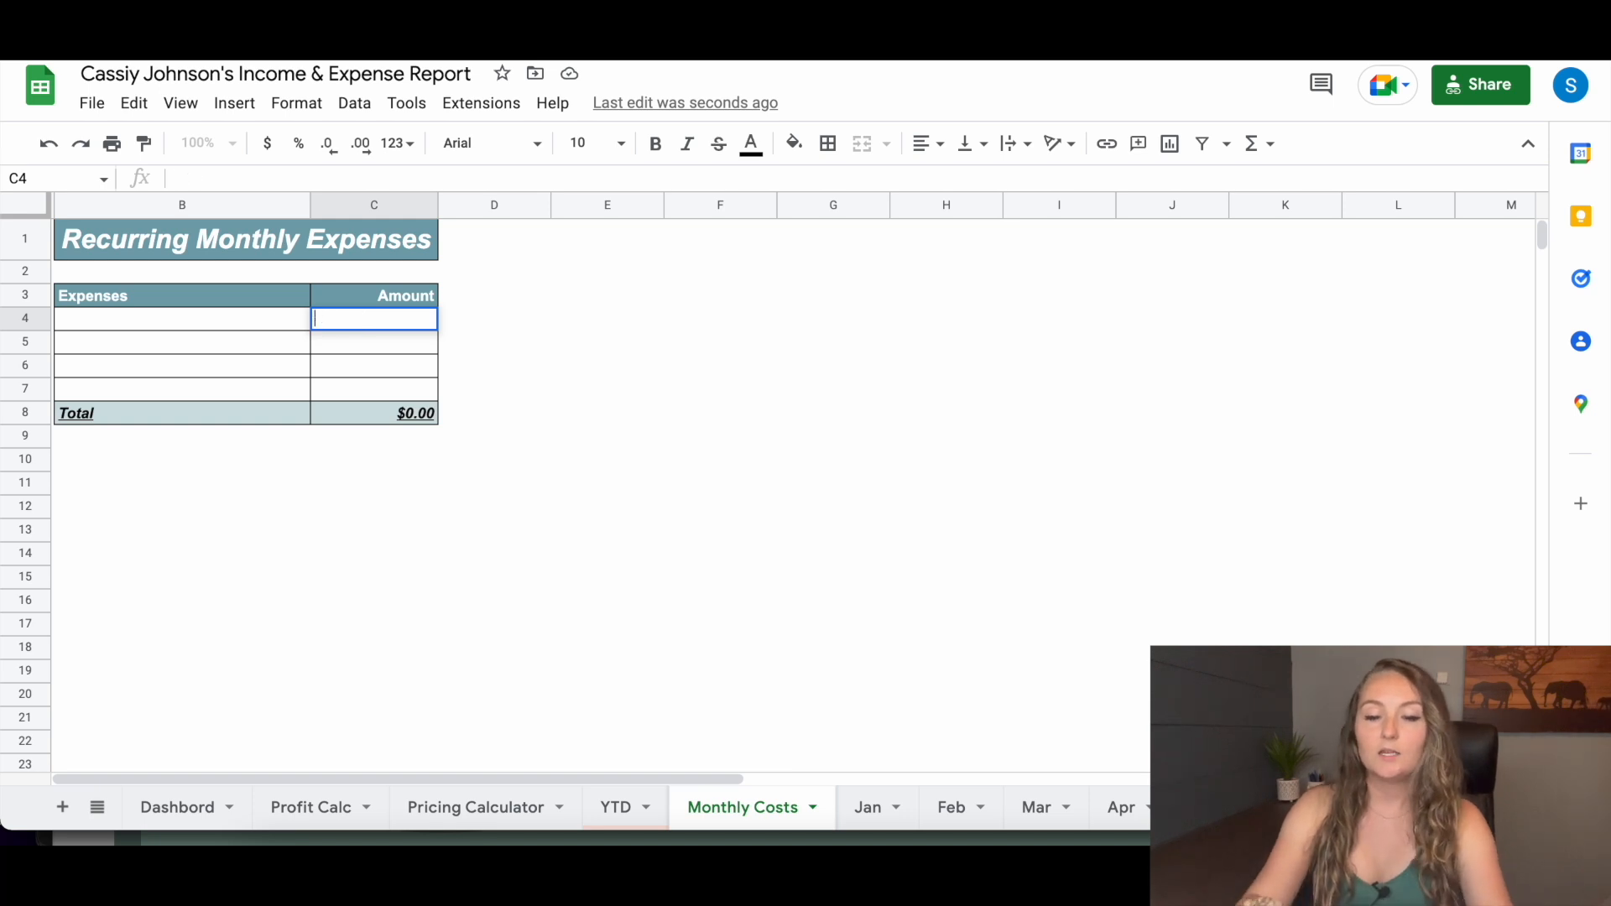
type("$10")
key("Return")
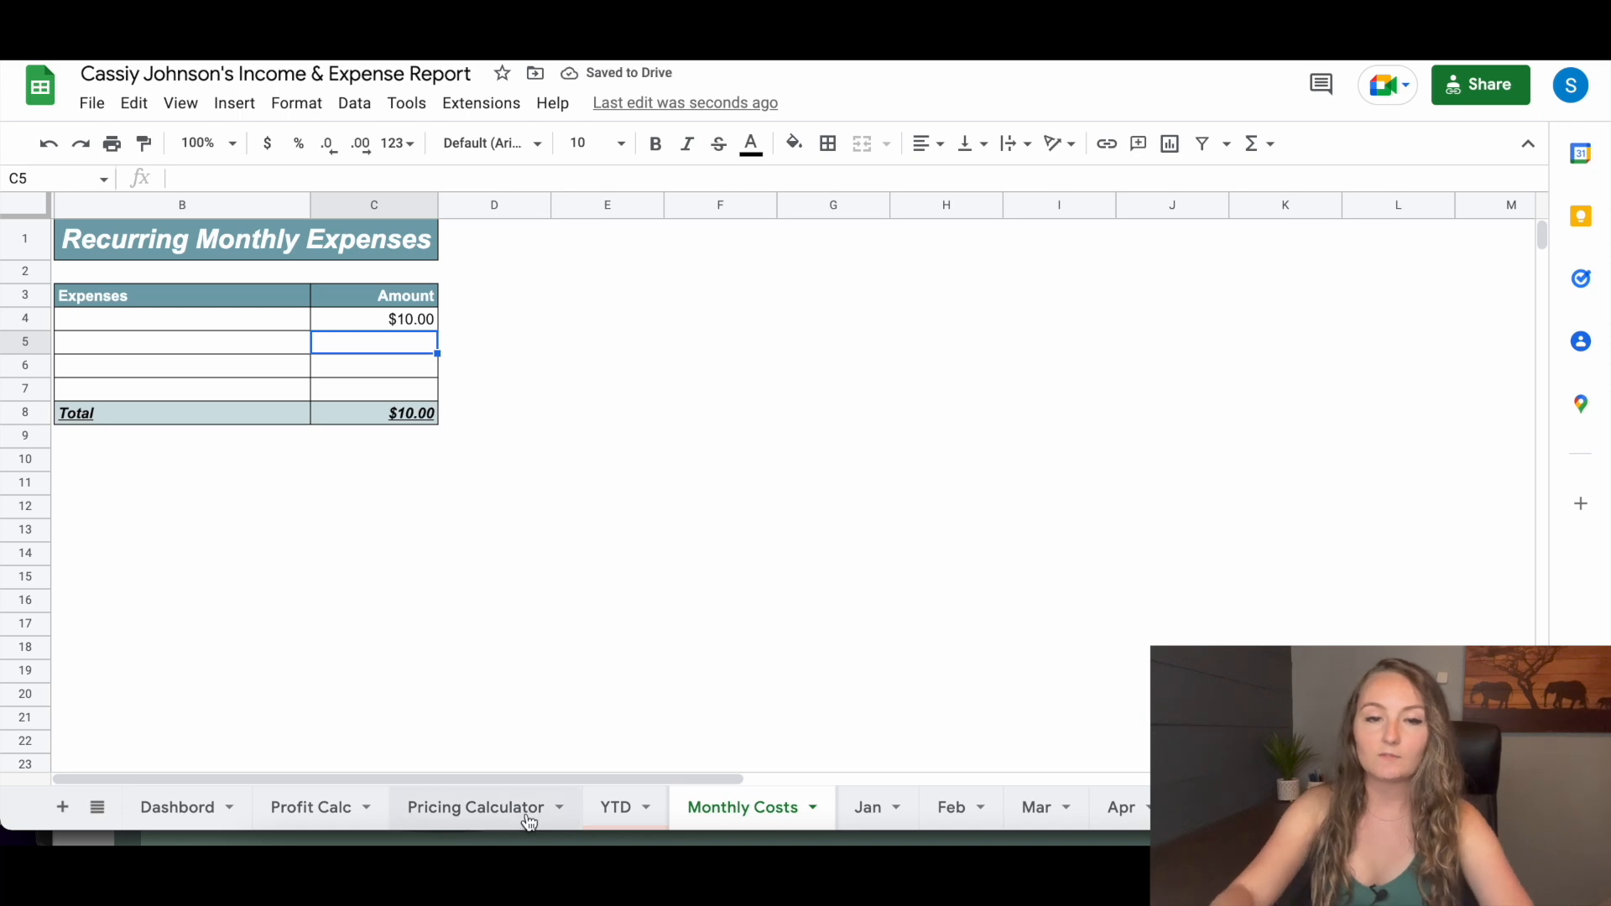
Return to the YTD summary sheet and check the Fixed Monthly Costs entry
left_click(601, 809)
mouse_move(130, 696)
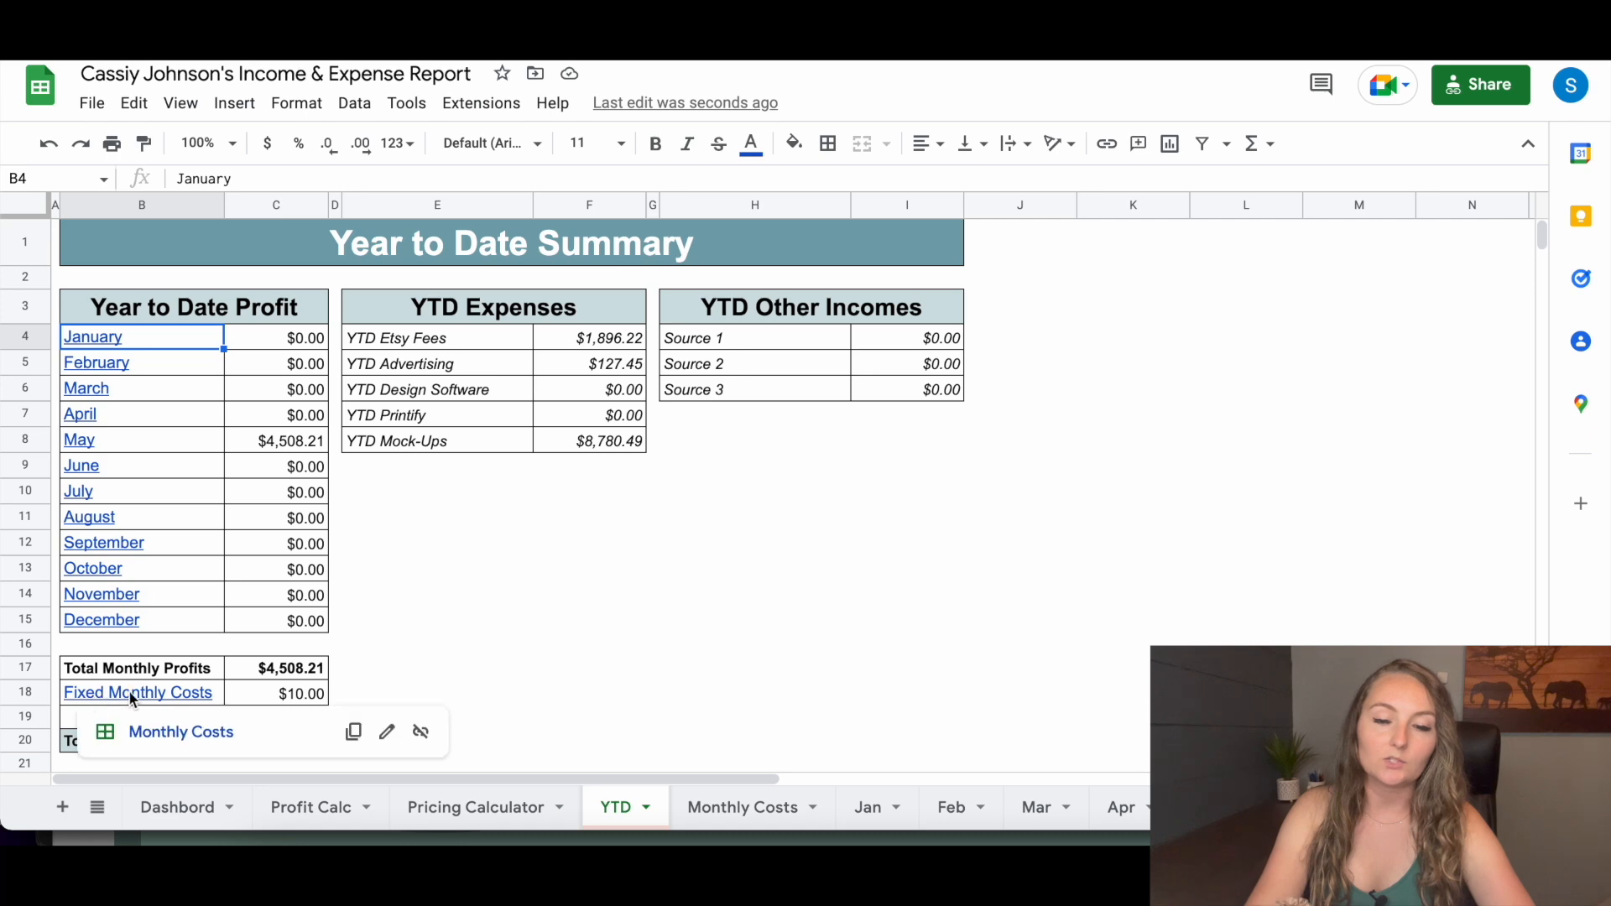
left_click(483, 668)
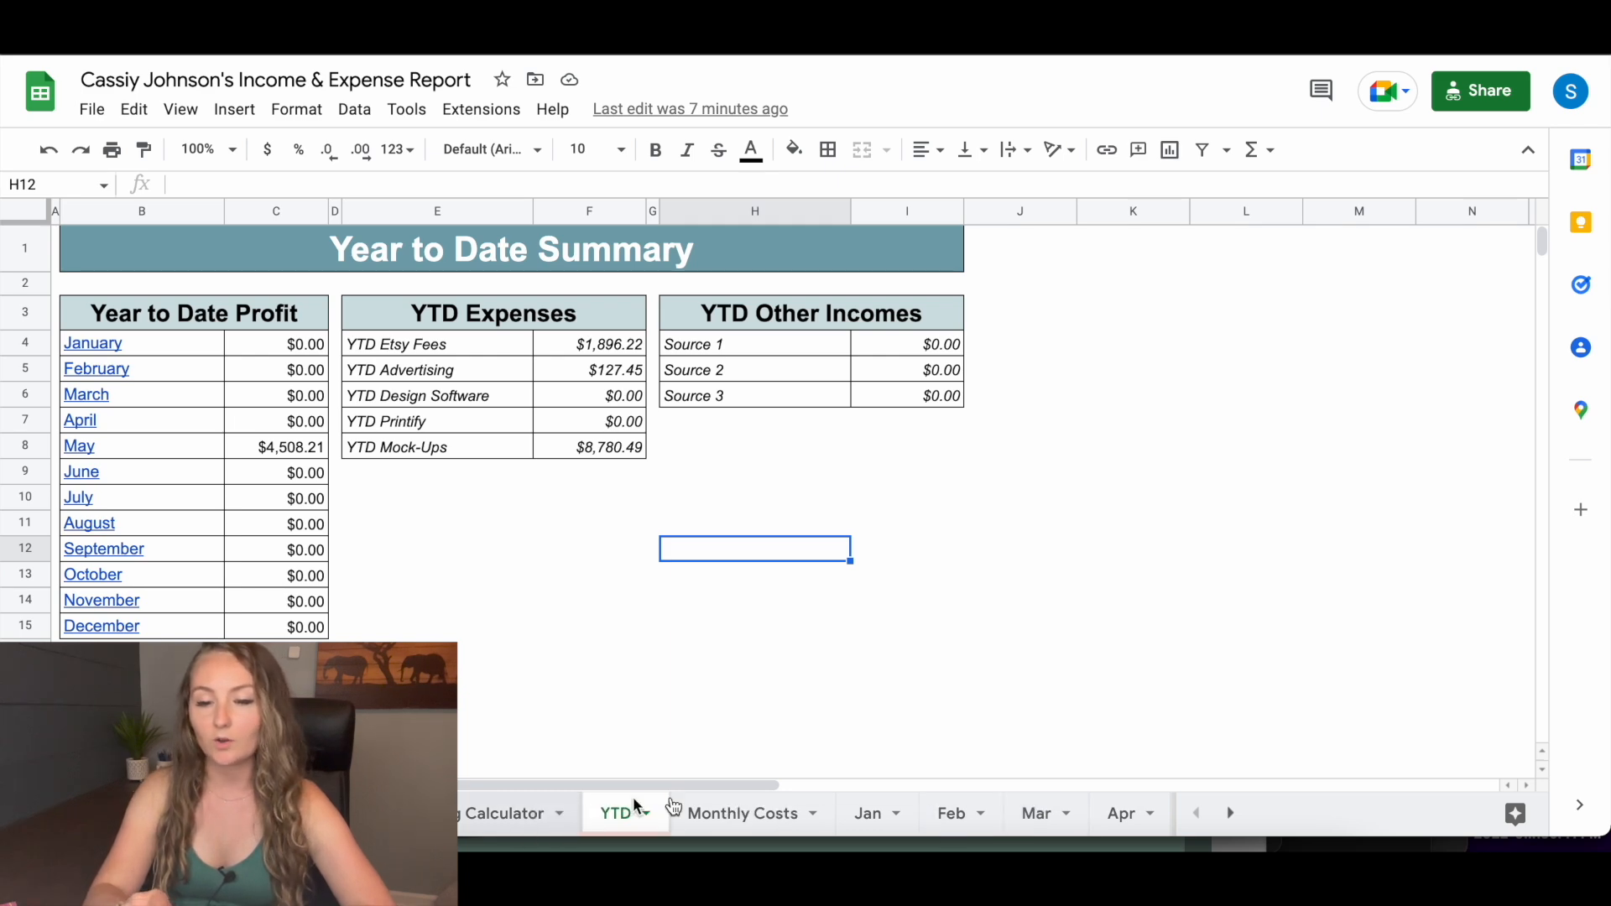
On the May sheet, name the first miscellaneous expense Mockup and set its amount to $10
left_click(1229, 813)
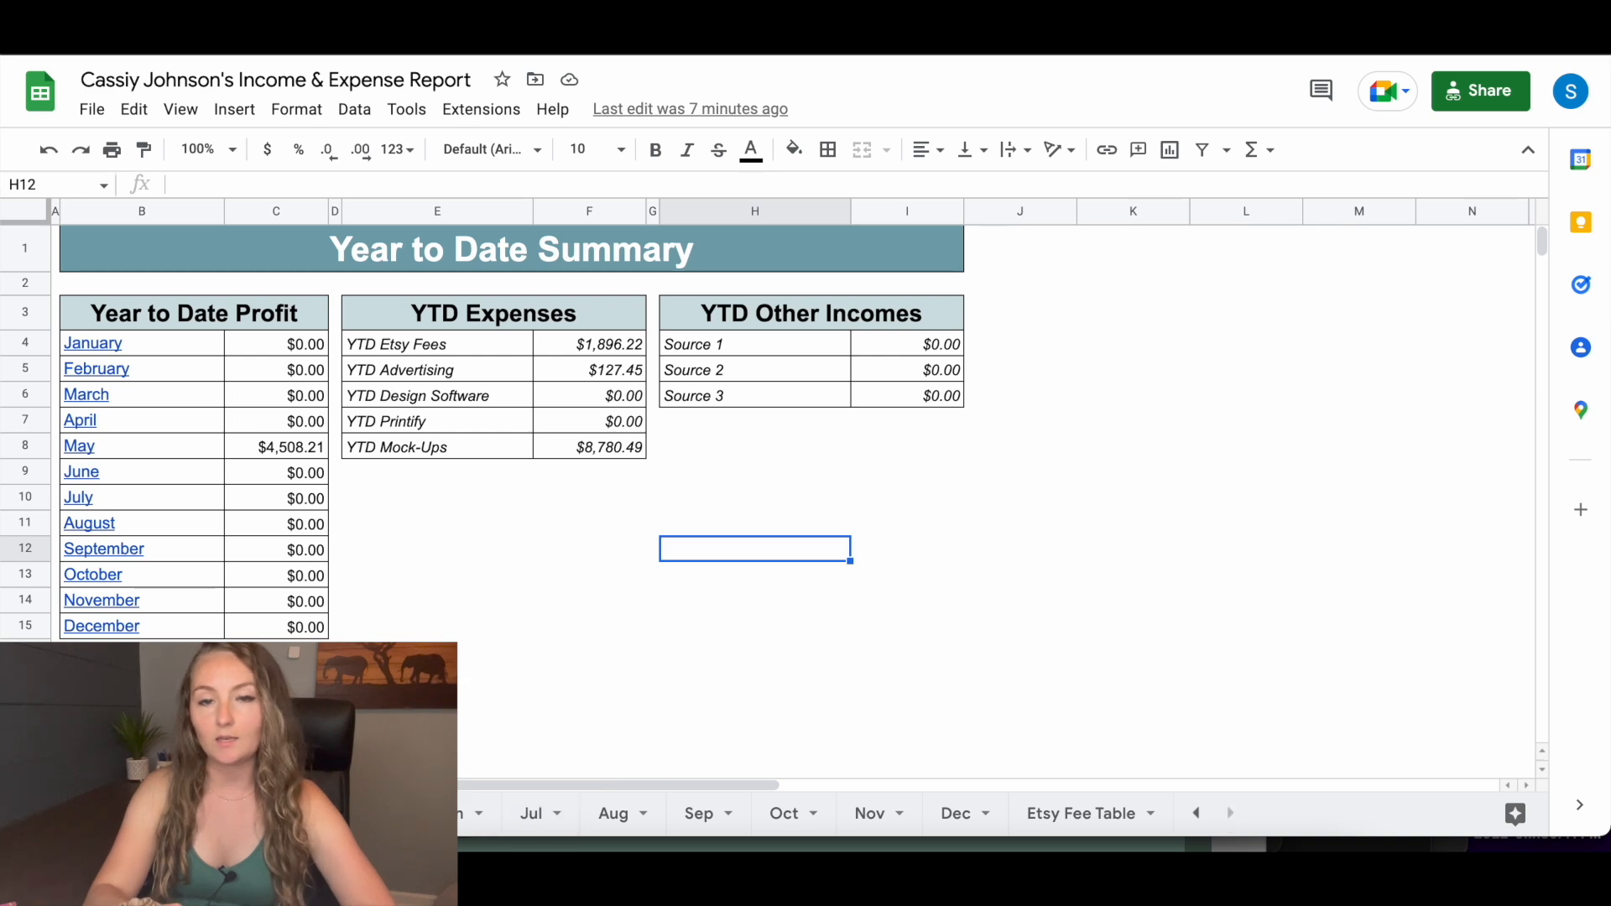
left_click(374, 813)
left_click(534, 284)
double_click(533, 284)
type("Mockup")
double_click(657, 283)
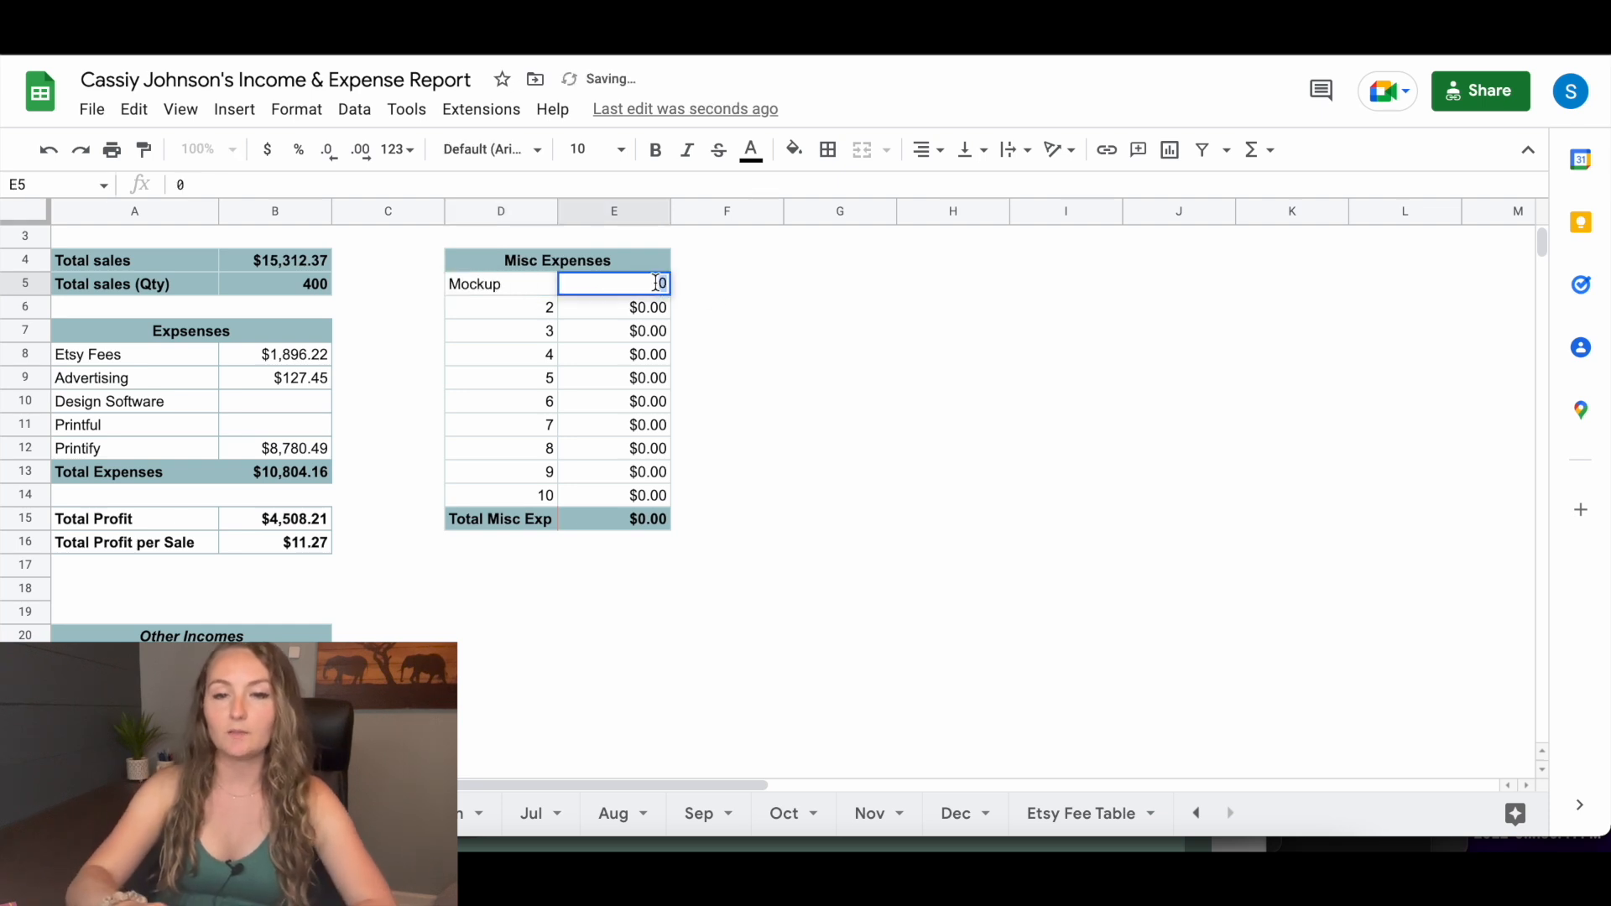
key("Return")
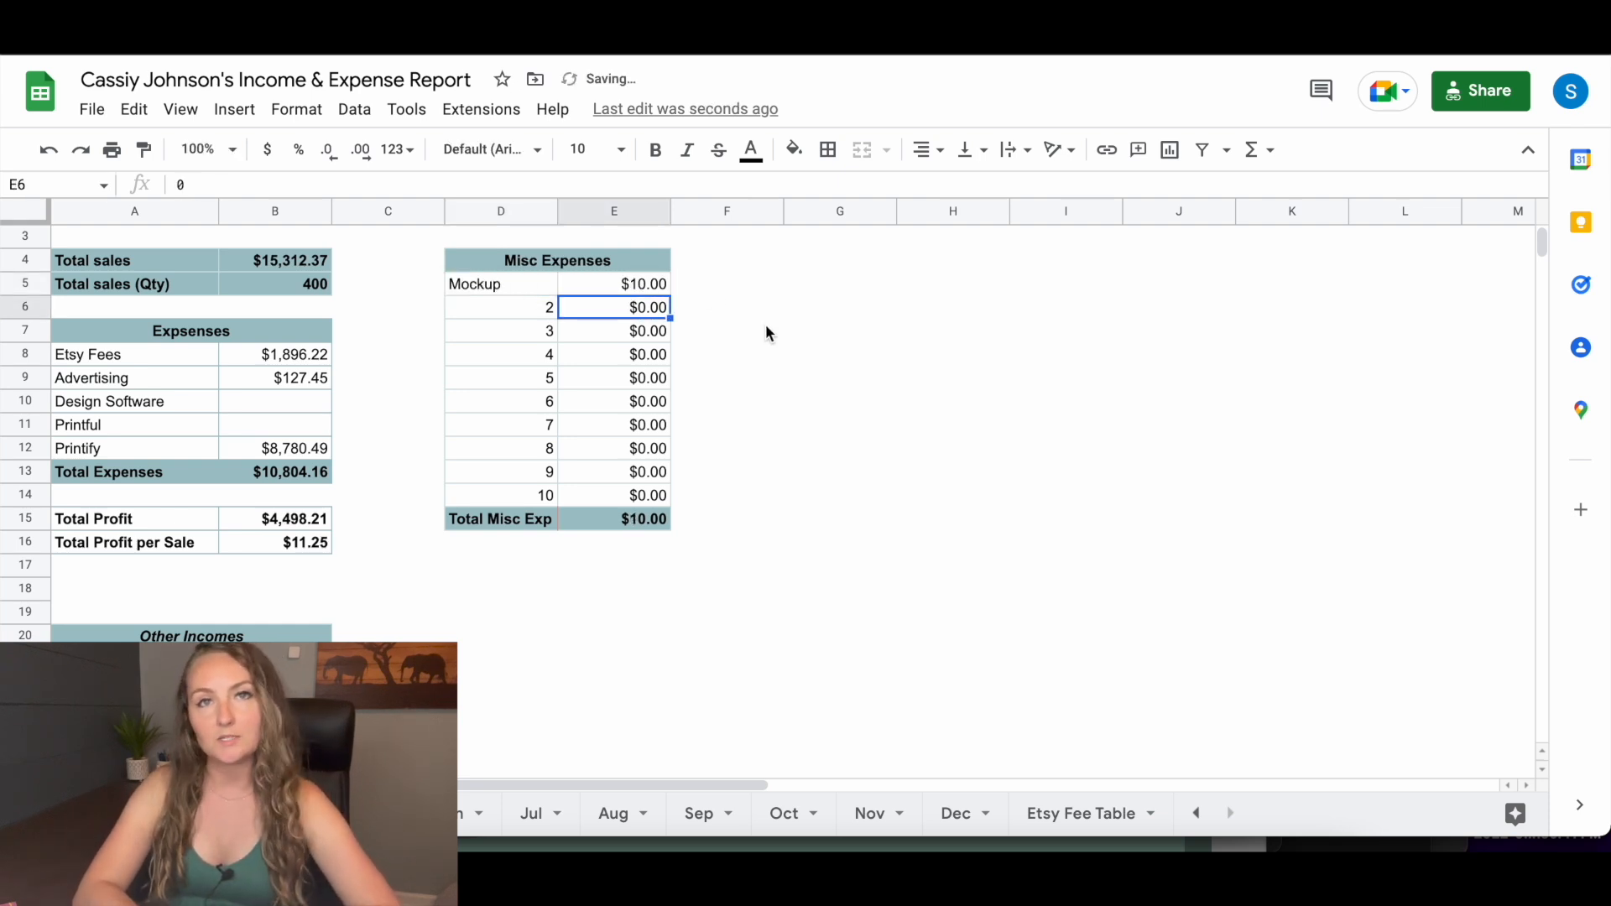
left_click(765, 330)
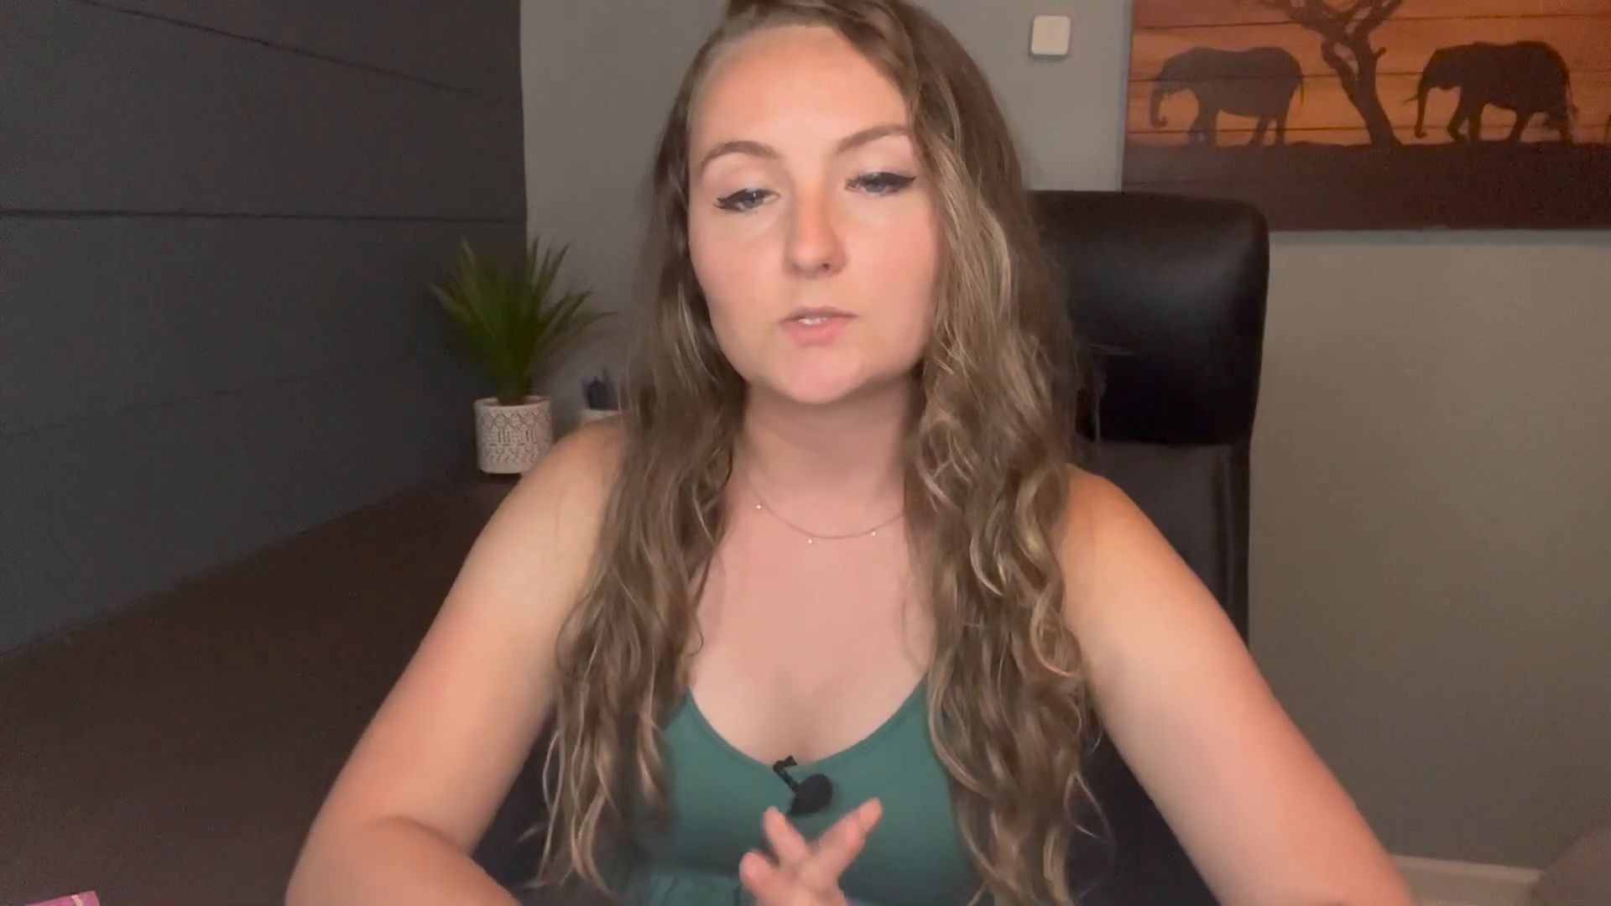